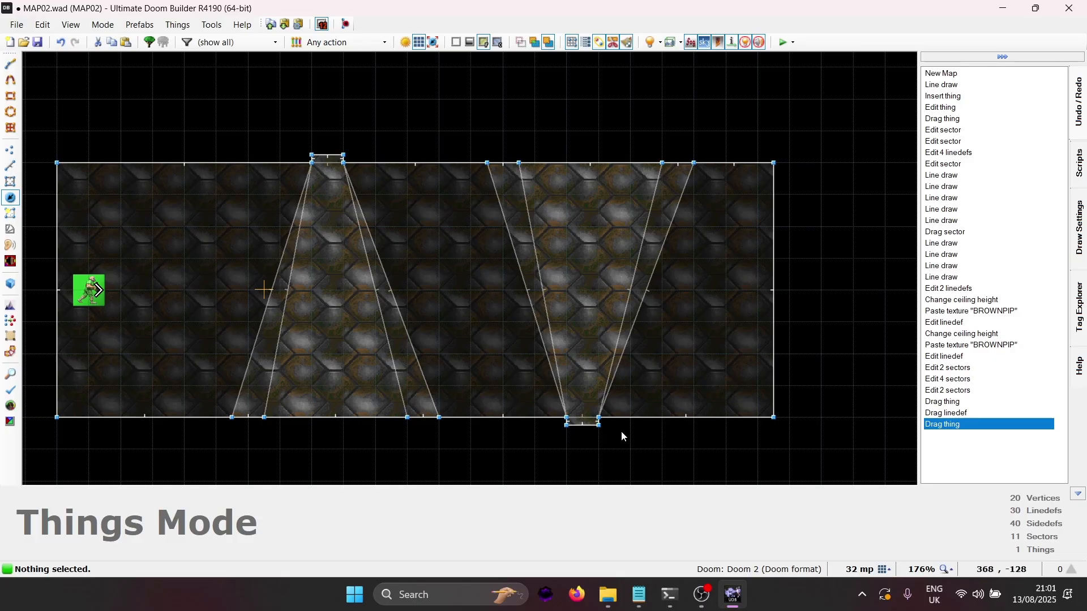
Test the map in the game and walk through the corridor to examine the lighting around the wall lights.
{"action": "left_click", "coordinate": [200, 24]}
{"action": "left_click", "coordinate": [240, 144]}
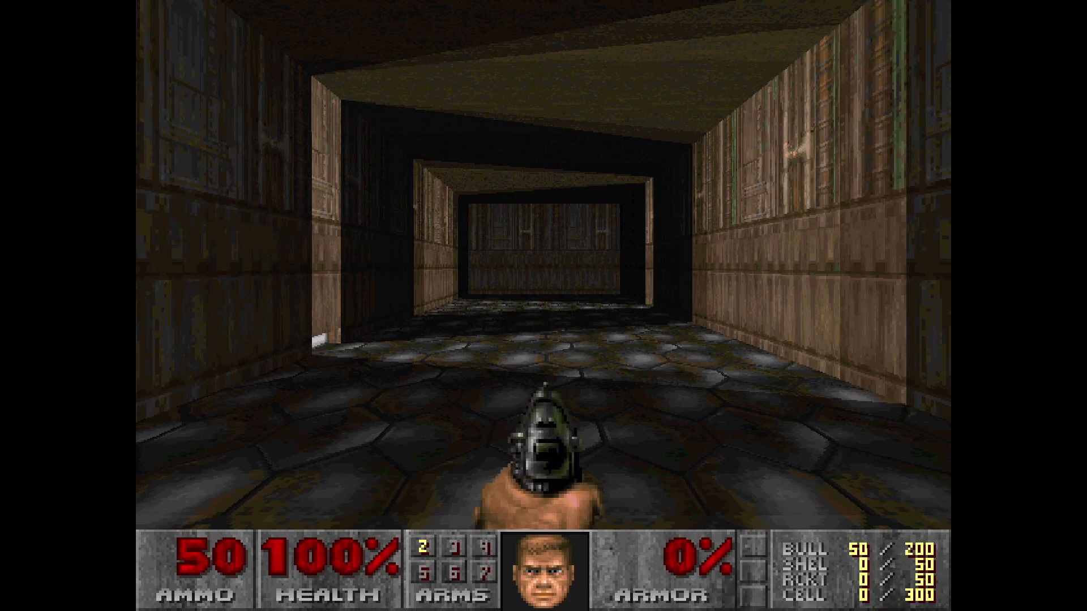
{"action": "key", "text": "Up"}
{"action": "key", "text": "Right"}
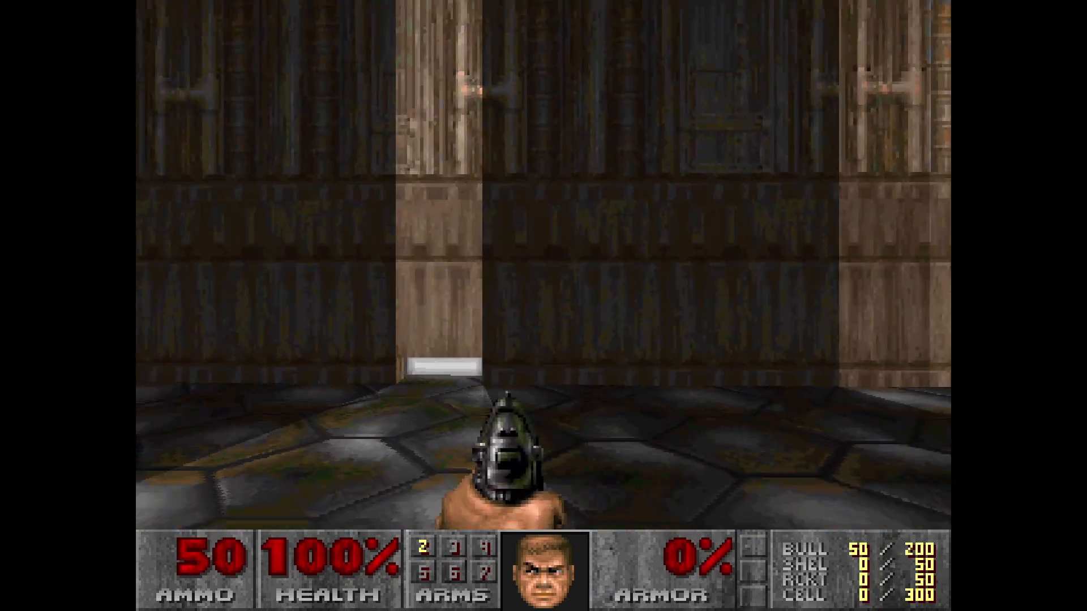
{"action": "key", "text": "Left"}
{"action": "key", "text": "Up"}
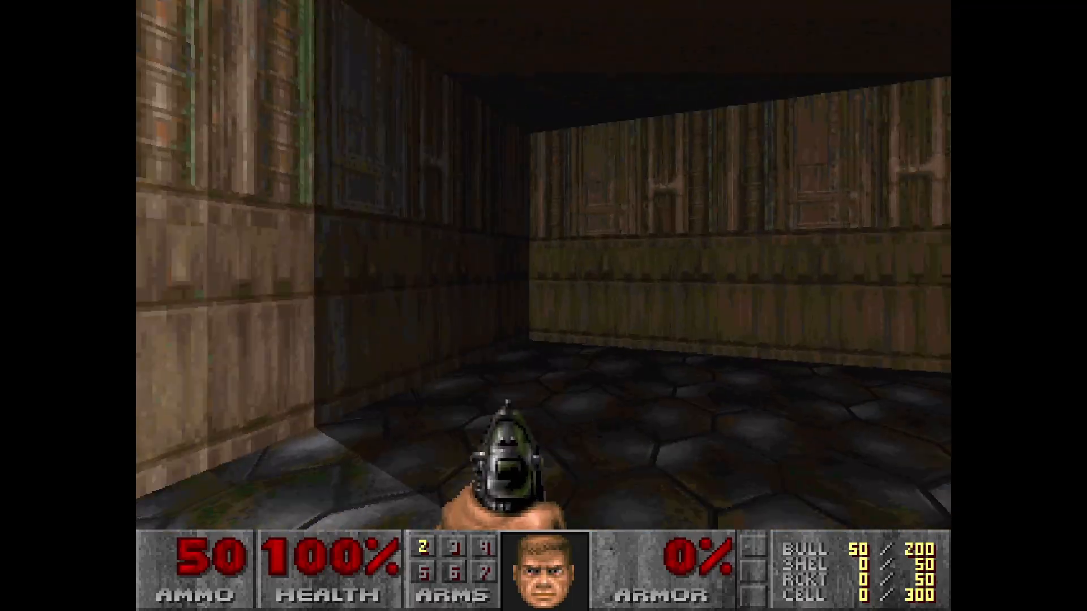
{"action": "key", "text": "Left"}
{"action": "key", "text": "Up"}
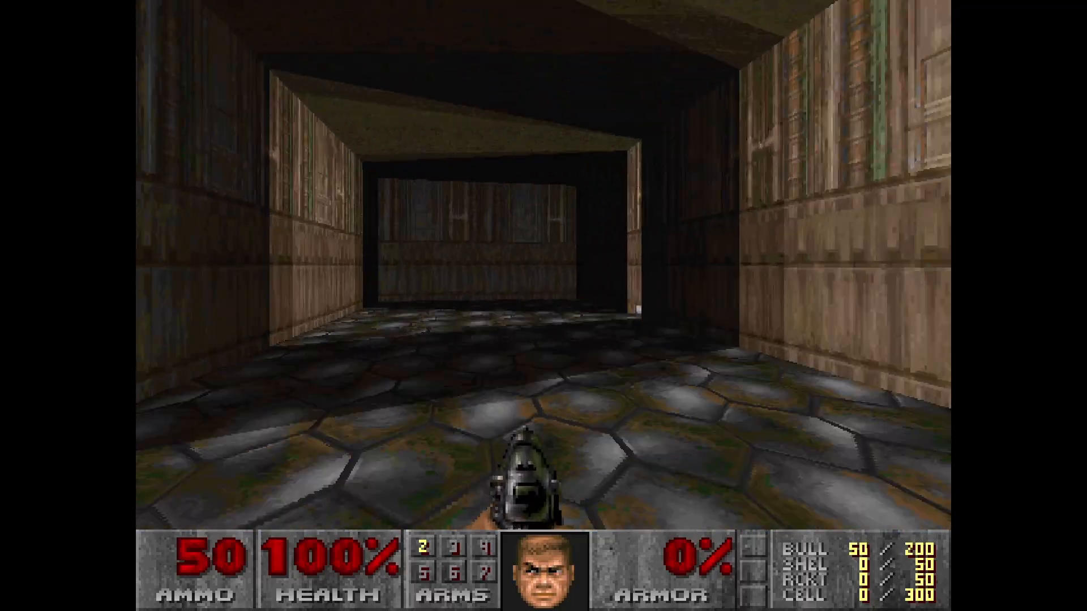
{"action": "key", "text": "Up"}
{"action": "key", "text": "Right"}
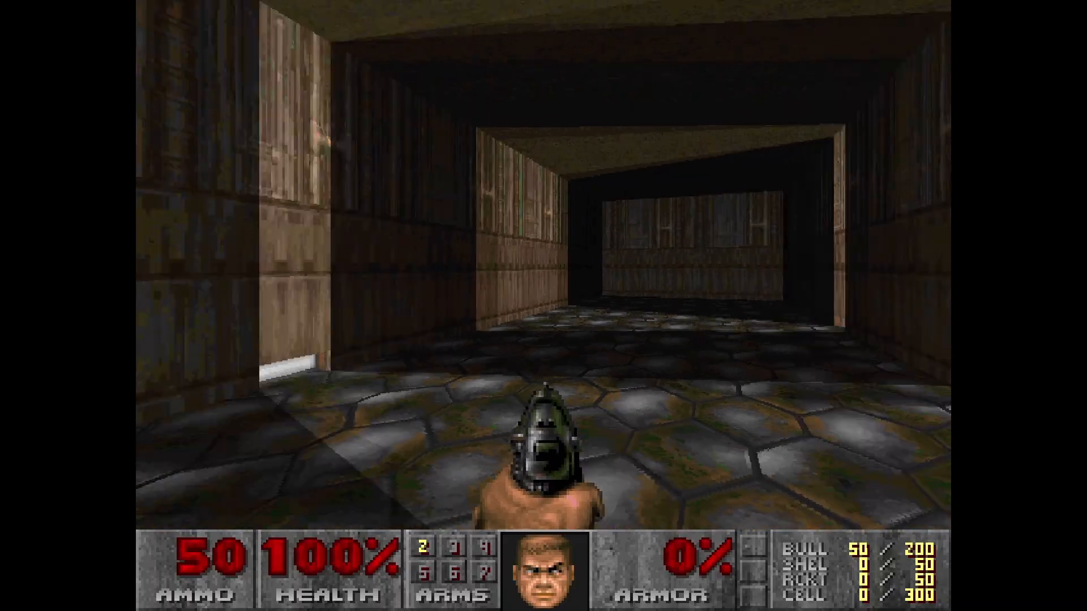
{"action": "key", "text": "Left"}
{"action": "key", "text": "Up"}
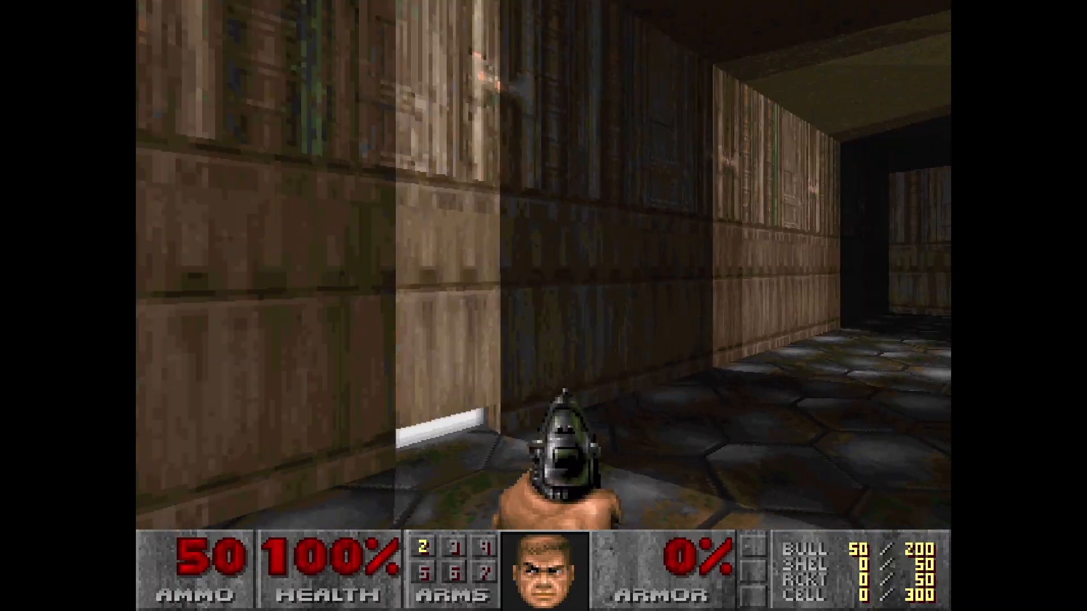
Examine the wall section above the first recessed floor-level light from several angles in the running game.
{"action": "key", "text": "Right"}
{"action": "key", "text": "Up"}
{"action": "key", "text": "Left"}
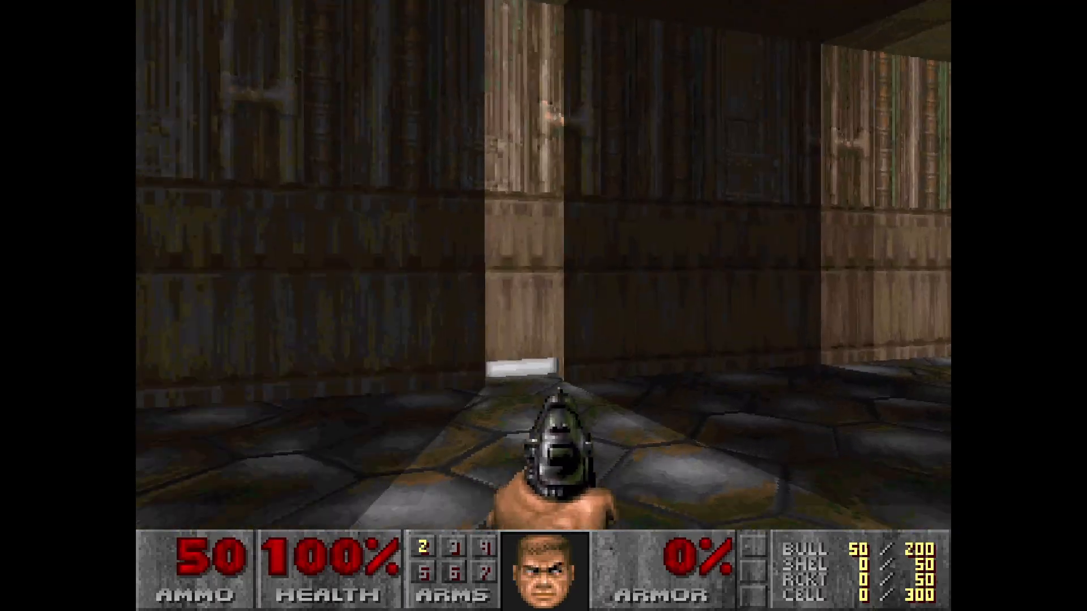
{"action": "key", "text": "Right"}
{"action": "key", "text": "Left"}
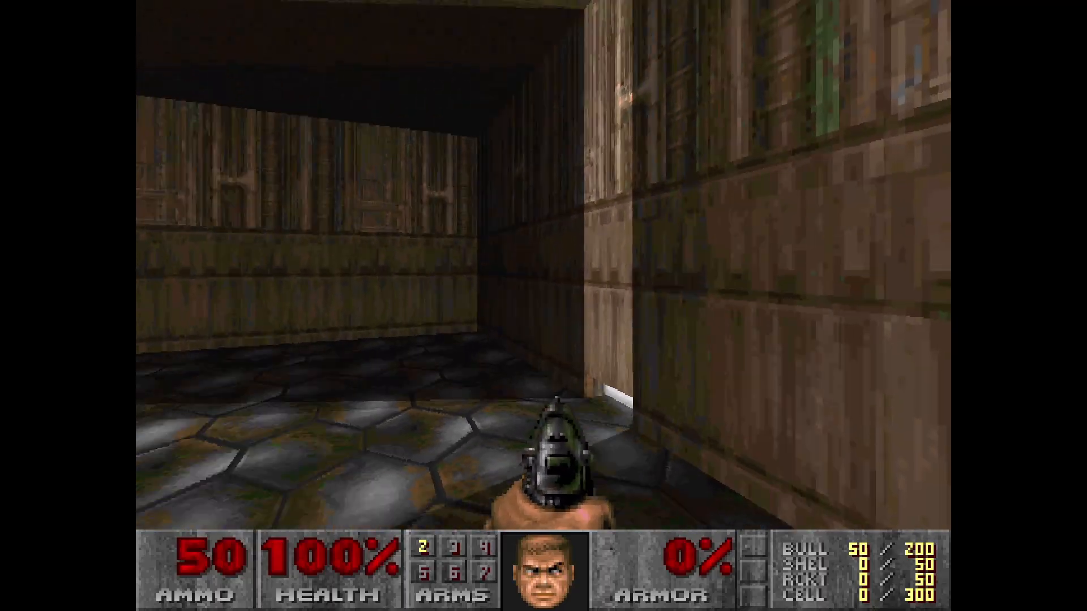
{"action": "key", "text": "Up"}
{"action": "key", "text": "Left"}
{"action": "key", "text": "Right"}
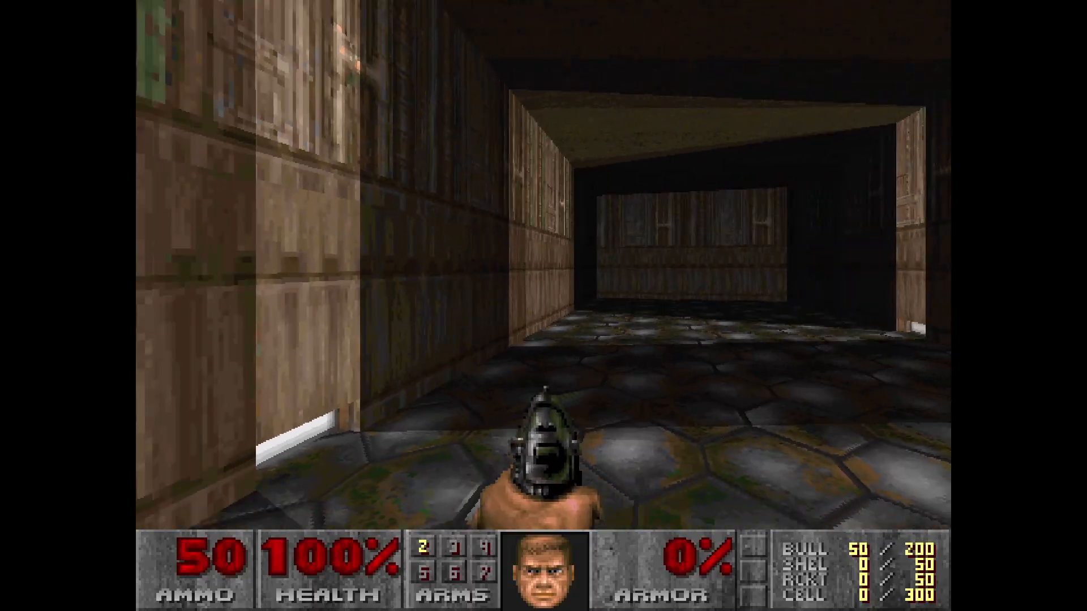
{"action": "key", "text": "Left"}
{"action": "key", "text": "Left"}
{"action": "key", "text": "Up"}
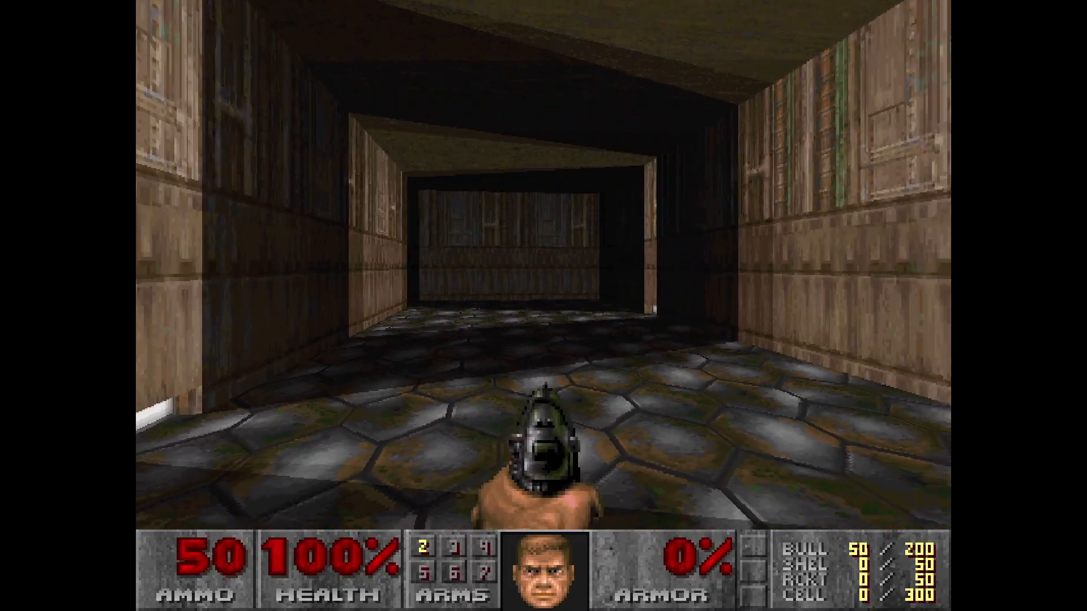
{"action": "key", "text": "Right"}
{"action": "key", "text": "Up"}
{"action": "key", "text": "Right"}
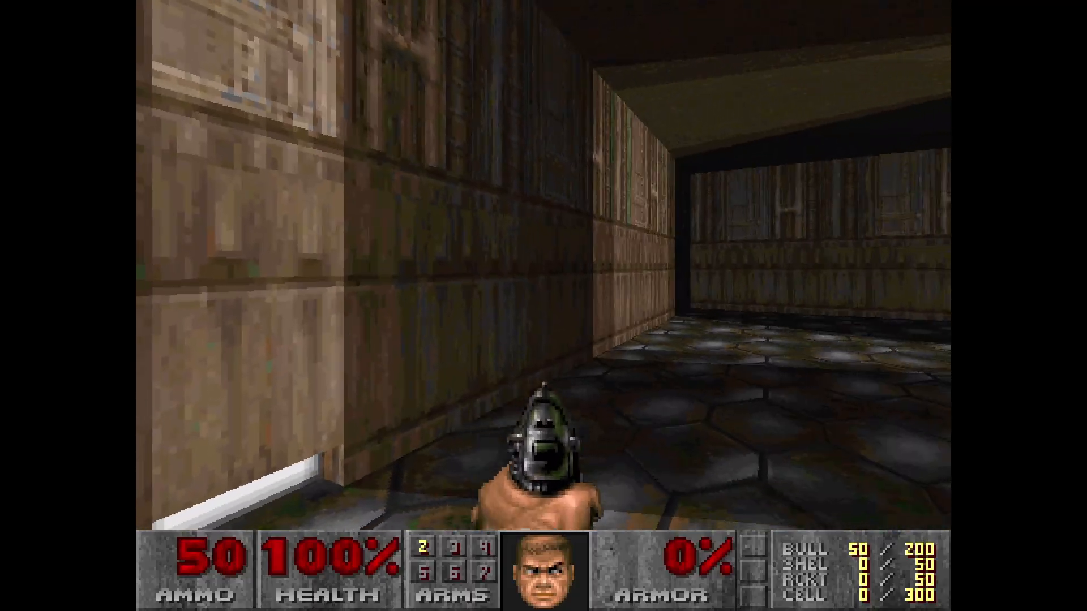
{"action": "key", "text": "Up"}
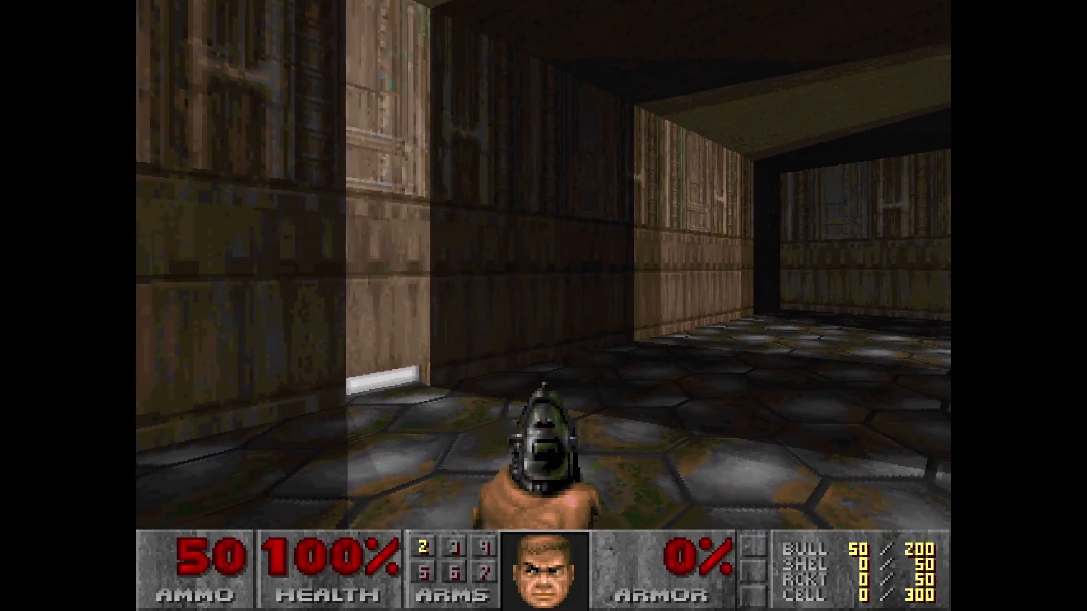
{"action": "key", "text": "Right"}
Quit the test game and return to the map editor.
{"action": "key", "text": "Escape"}
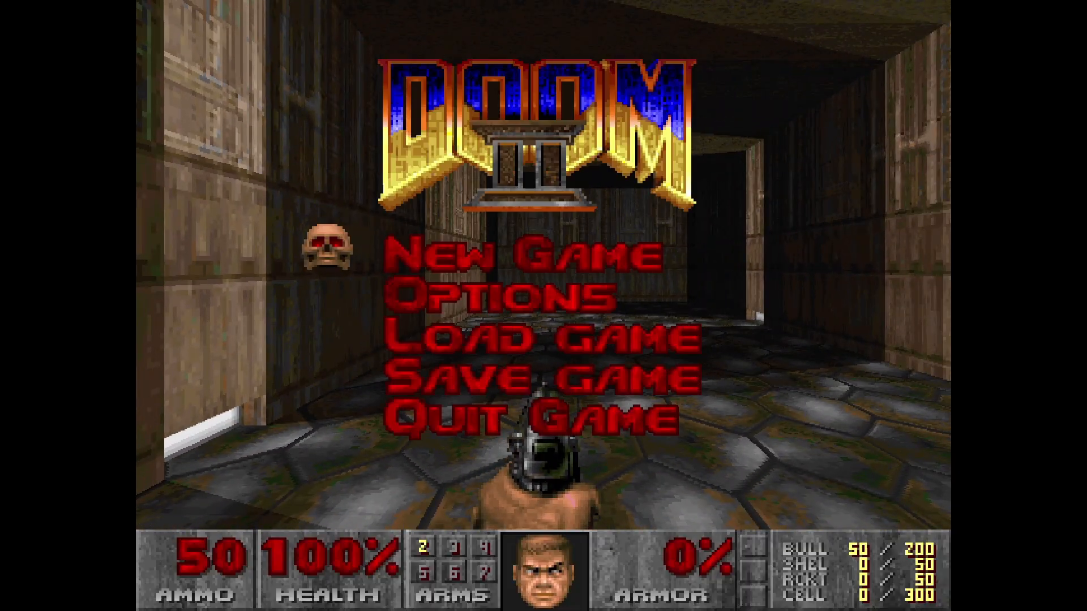
{"action": "key", "text": "Return"}
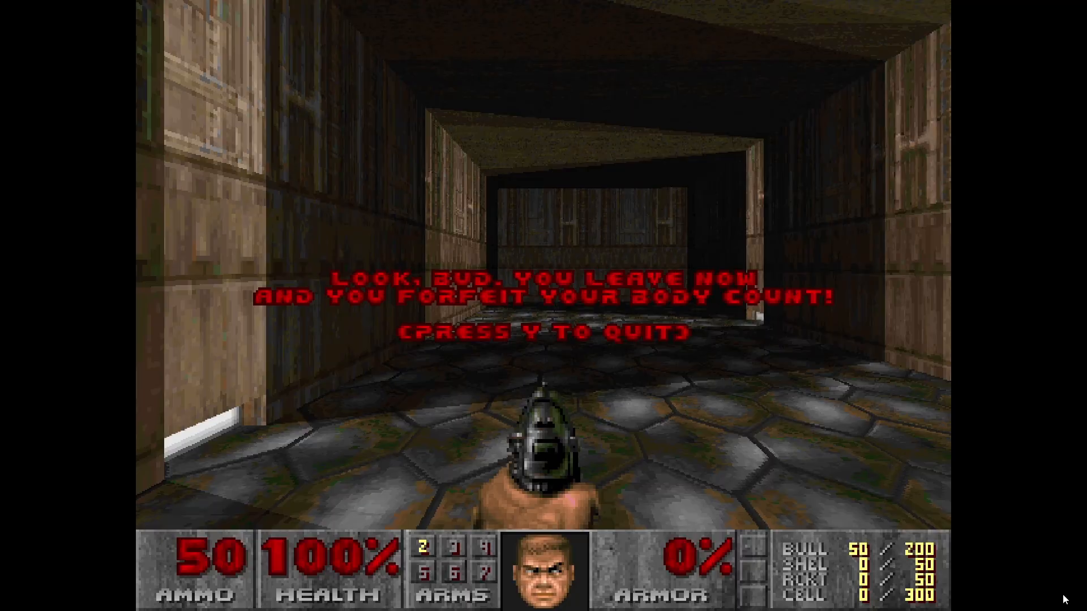
{"action": "key", "text": "y"}
On a 1 mp grid, draw a shallow V-shaped line between the corners of the north alcove's opening, with its middle vertex at 64, 127.
{"action": "scroll", "coordinate": [308, 182], "scroll_direction": "up", "scroll_amount": 4}
{"action": "scroll", "coordinate": [369, 86], "scroll_direction": "down", "scroll_amount": 4}
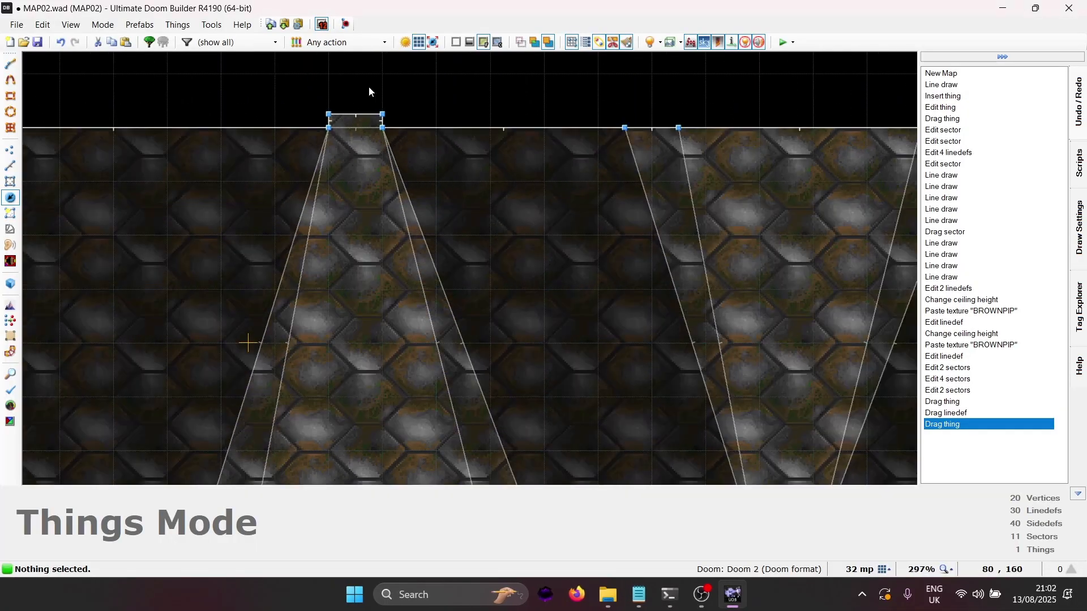
{"action": "scroll", "coordinate": [430, 176], "scroll_direction": "up", "scroll_amount": 5}
{"action": "scroll", "coordinate": [358, 121], "scroll_direction": "up", "scroll_amount": 6}
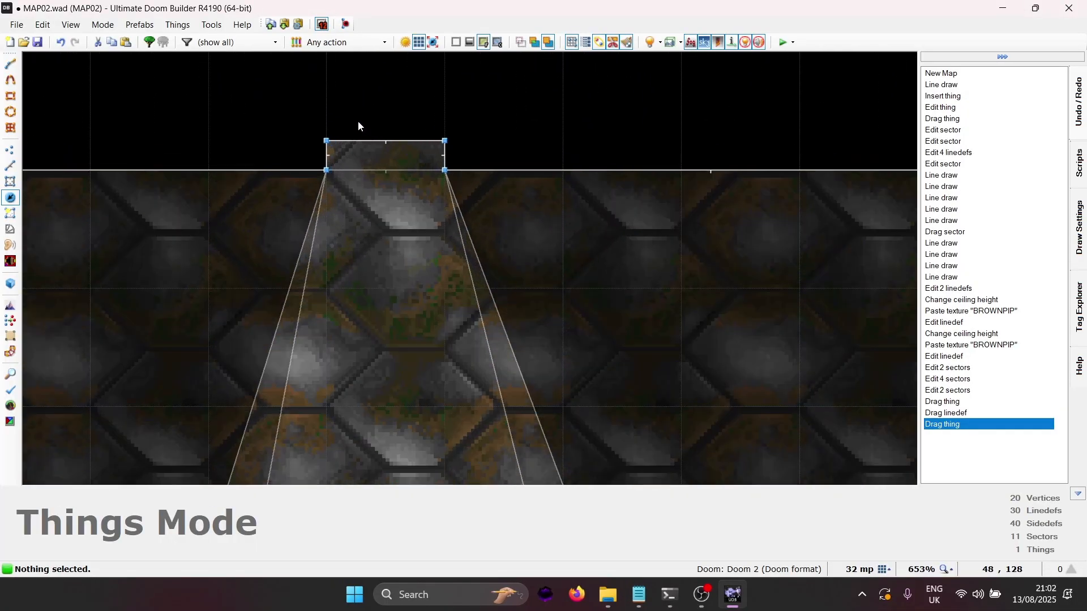
{"action": "scroll", "coordinate": [358, 121], "scroll_direction": "up", "scroll_amount": 3}
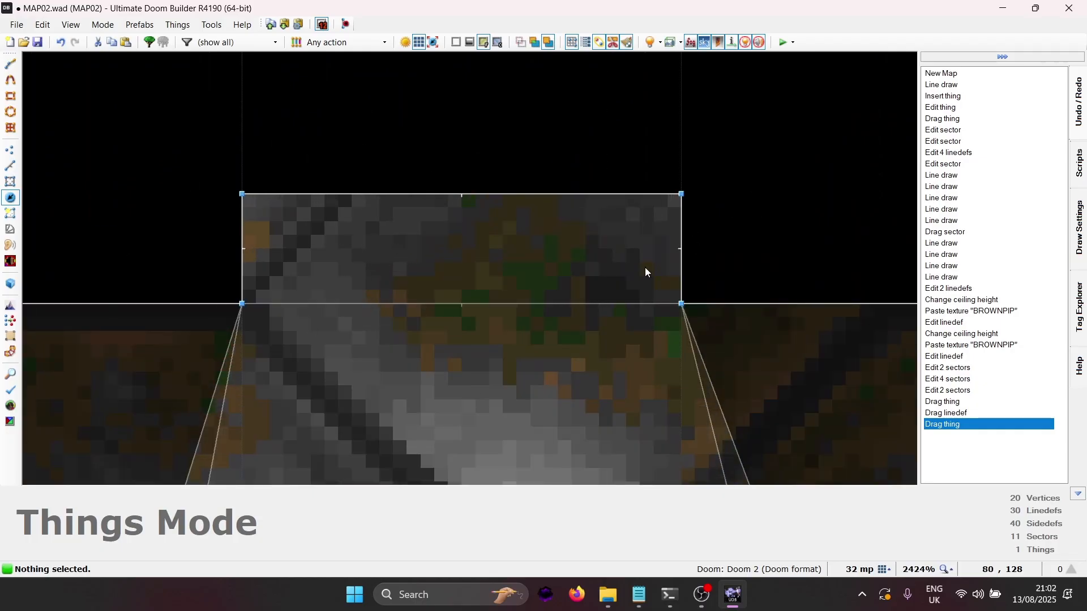
{"action": "key", "text": "l"}
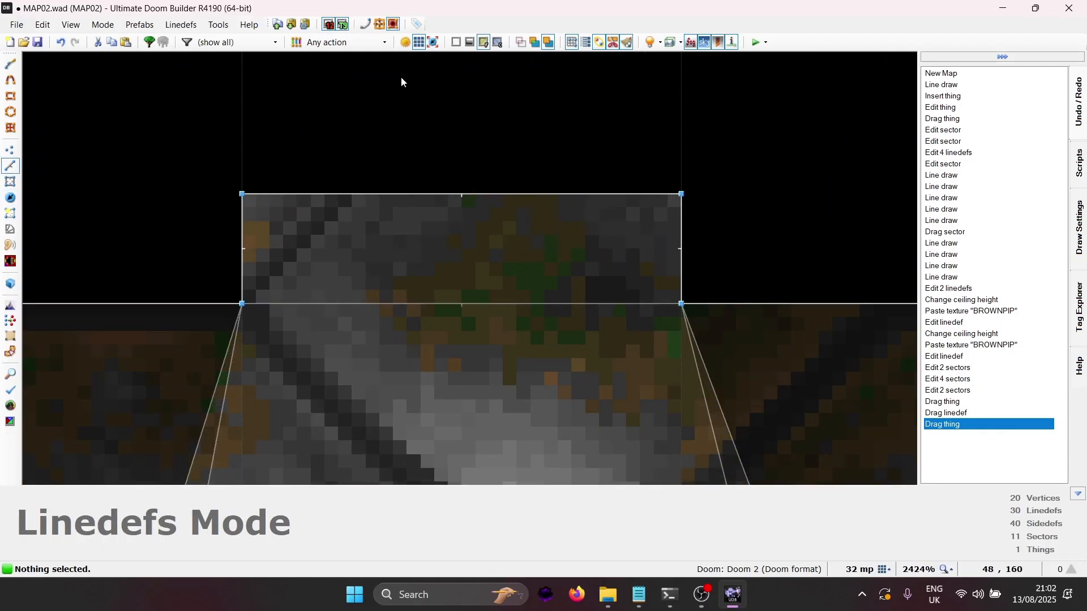
{"action": "left_click", "coordinate": [467, 303]}
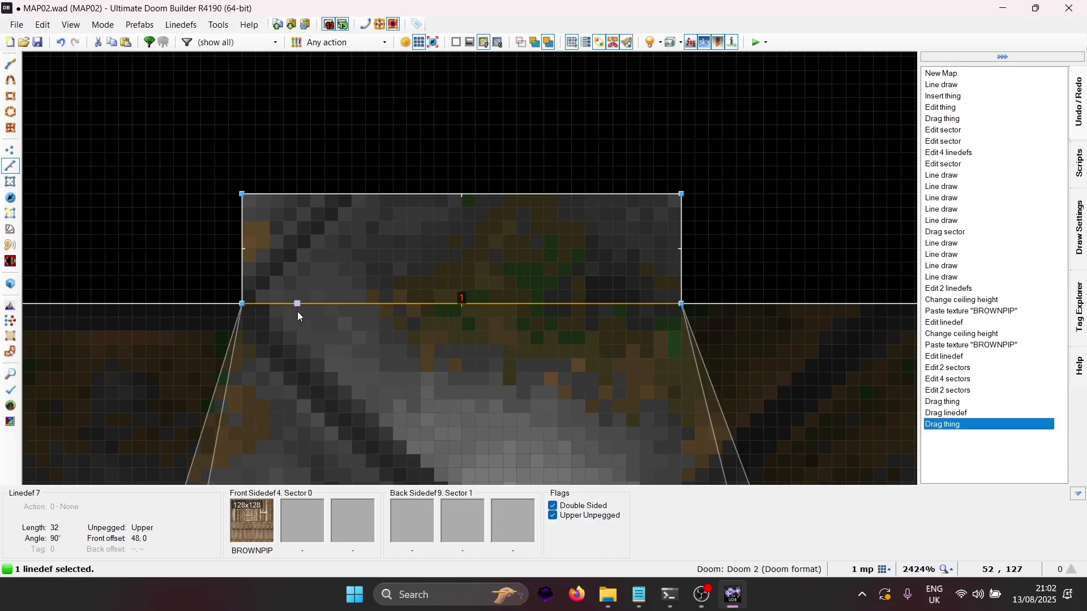
{"action": "scroll", "coordinate": [267, 317], "scroll_direction": "up", "scroll_amount": 3}
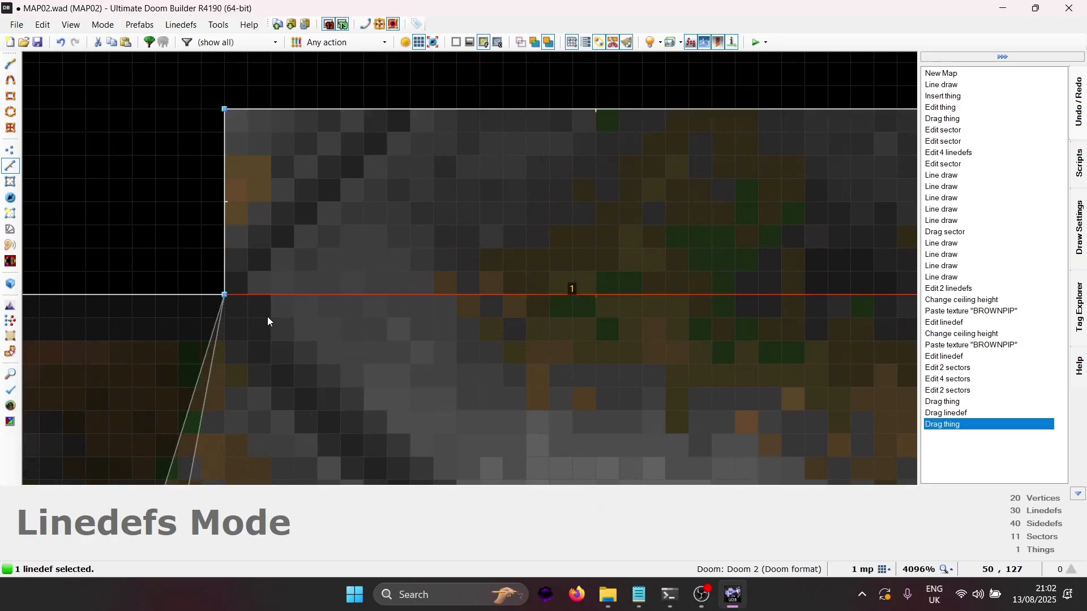
{"action": "scroll", "coordinate": [268, 317], "scroll_direction": "down", "scroll_amount": 2}
{"action": "scroll", "coordinate": [267, 317], "scroll_direction": "up", "scroll_amount": 1}
{"action": "key", "text": "d"}
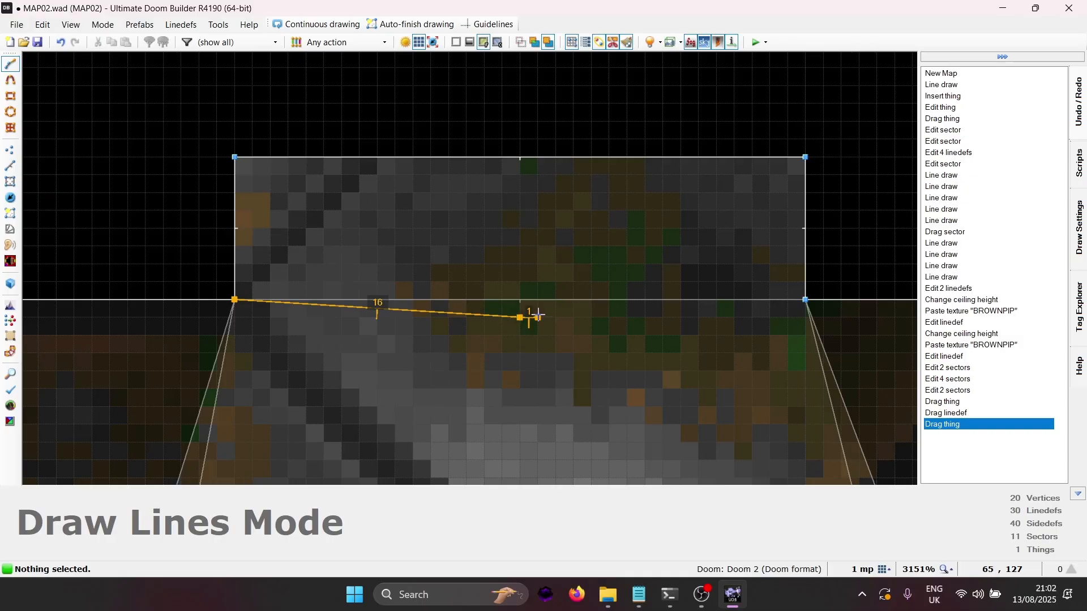
{"action": "left_click", "coordinate": [798, 308]}
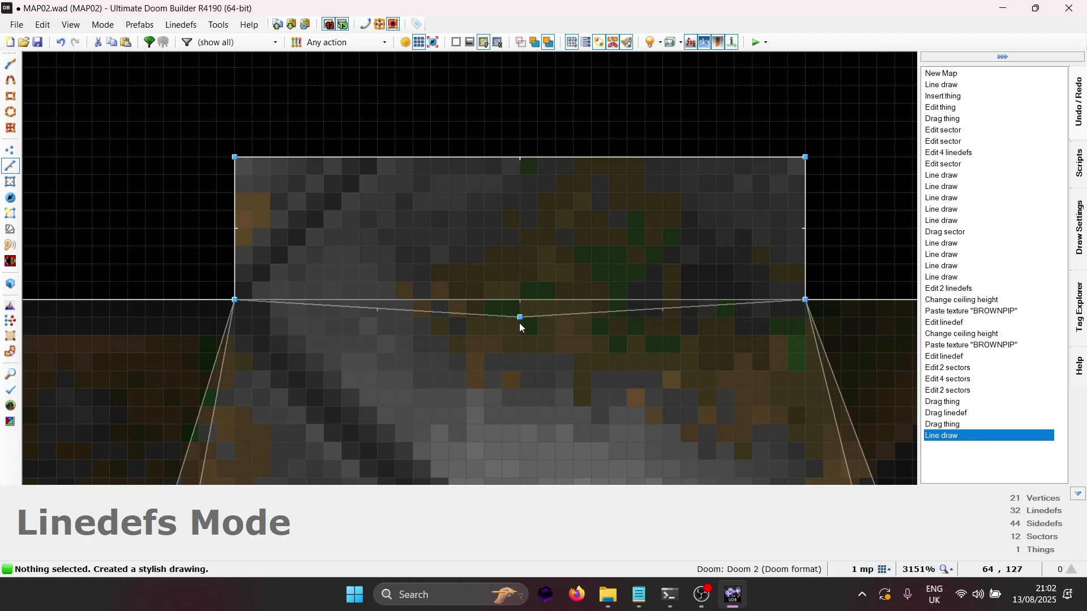
In Visual Mode, set the brightness of the thin triangular sector in front of the north light alcove to 128.
{"action": "scroll", "coordinate": [520, 327], "scroll_direction": "up", "scroll_amount": 2}
{"action": "key", "text": "q"}
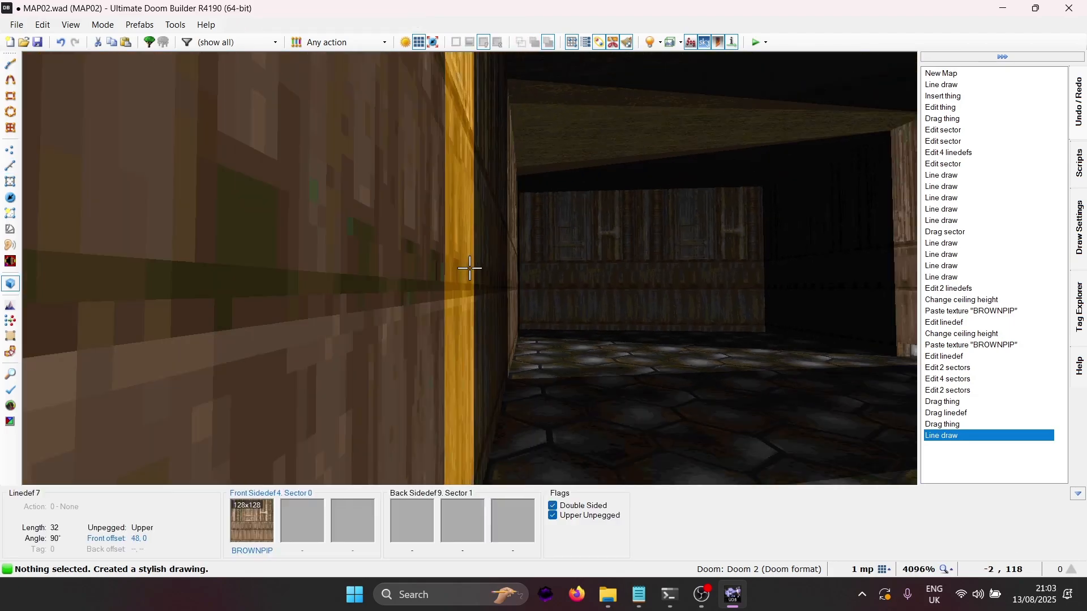
{"action": "key", "text": "e"}
{"action": "key", "text": "d"}
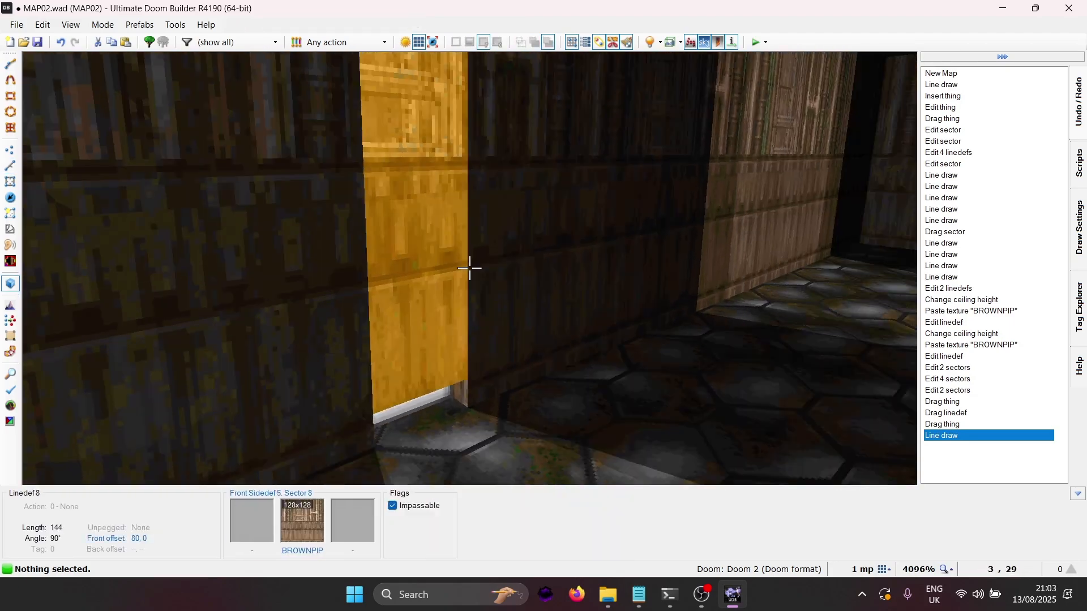
{"action": "key", "text": "e"}
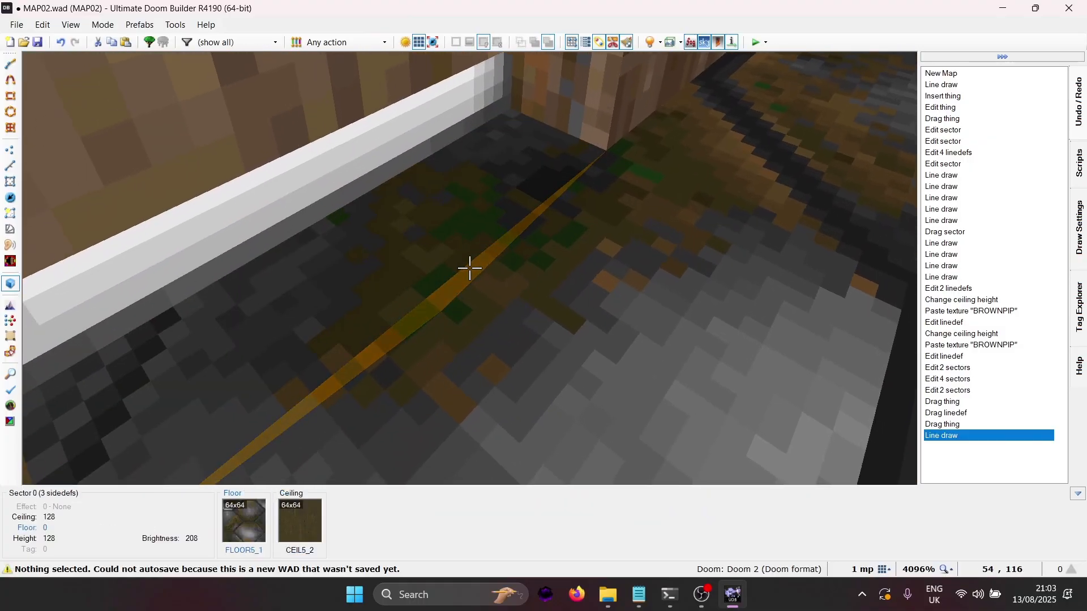
{"action": "left_click", "coordinate": [469, 268]}
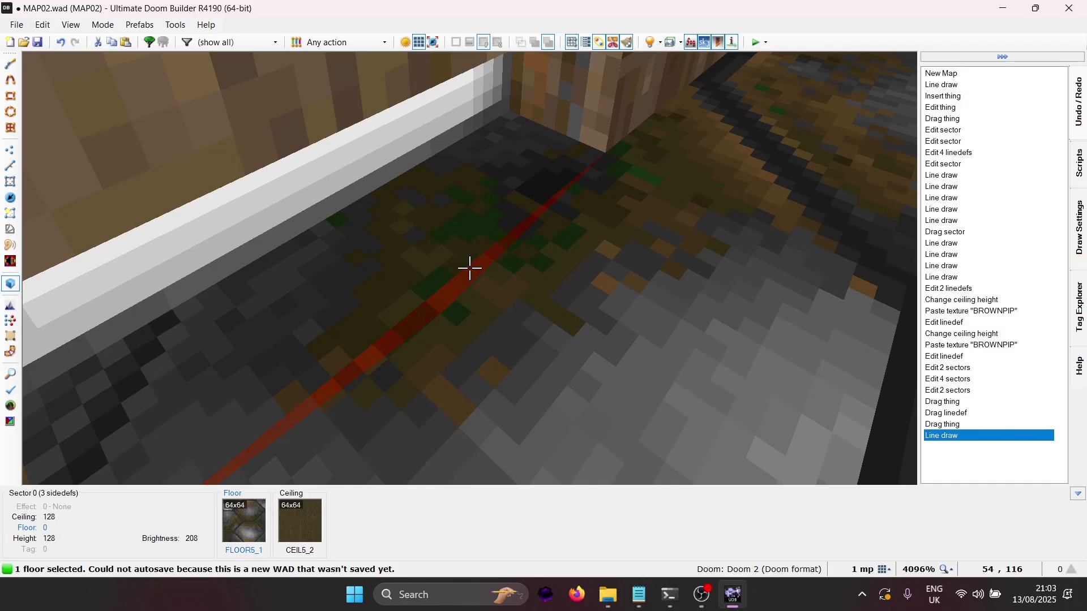
{"action": "right_click", "coordinate": [470, 268]}
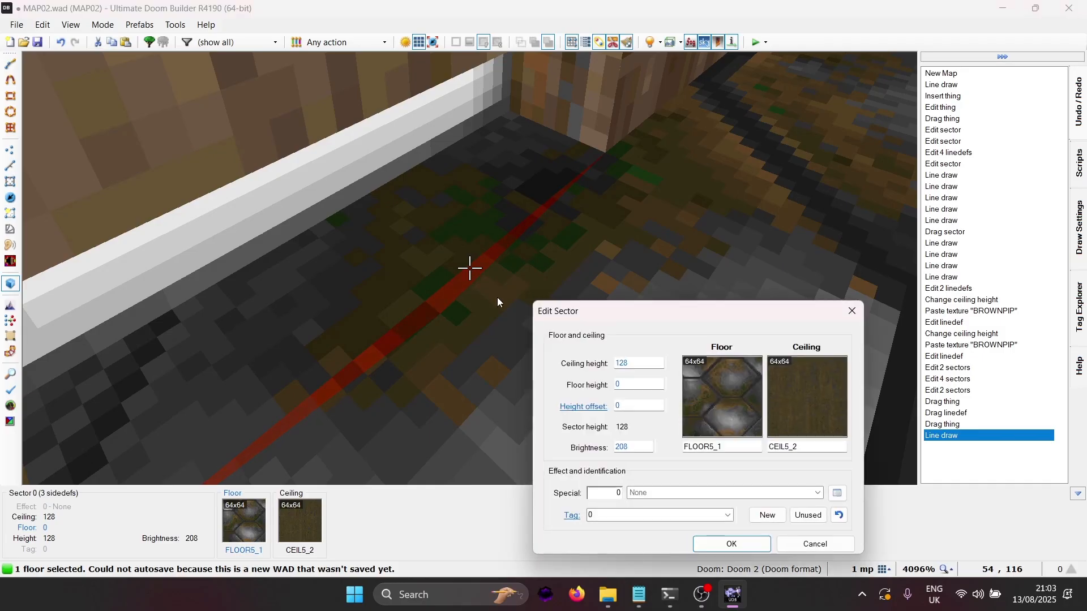
{"action": "left_click", "coordinate": [639, 446]}
{"action": "type", "text": "12"}
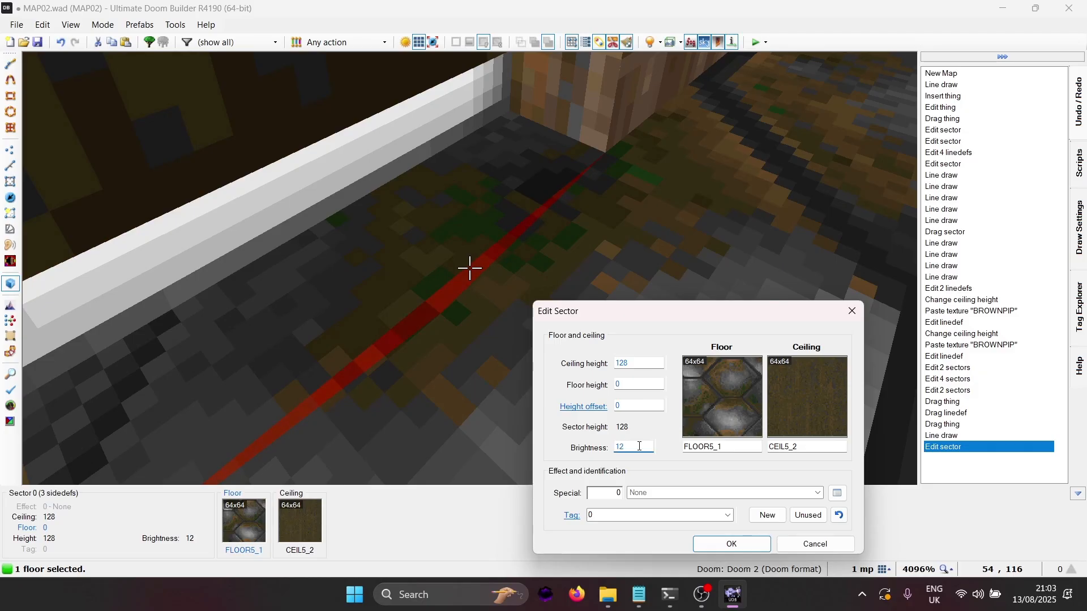
{"action": "type", "text": "8"}
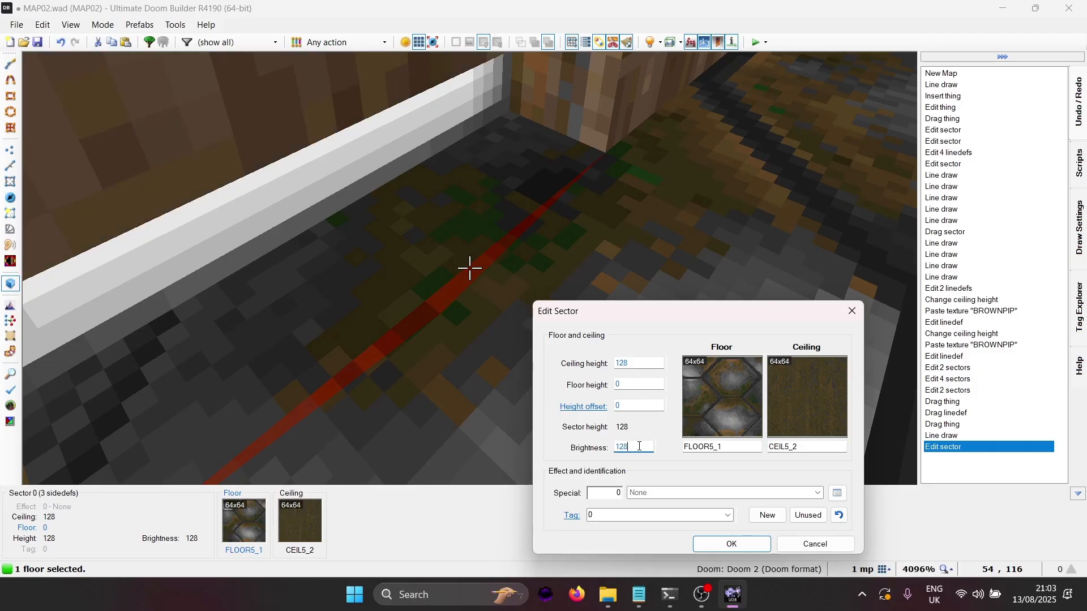
{"action": "left_click", "coordinate": [732, 544]}
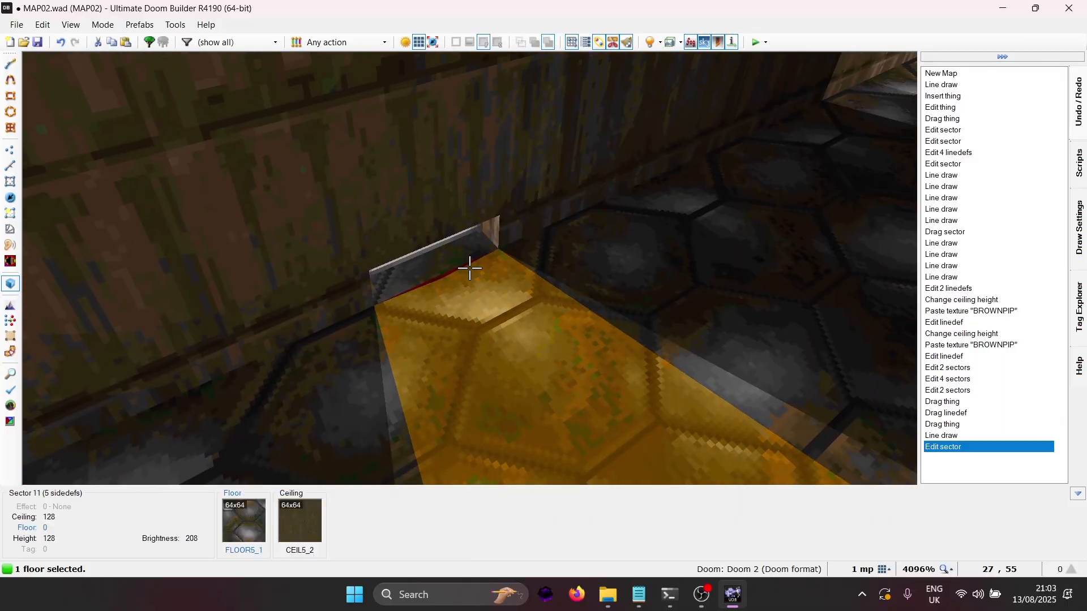
Clear the selection, turn gravity on, and compare the wall lighting above both recessed lights in the 3D view.
{"action": "key", "text": "c"}
{"action": "key", "text": "g"}
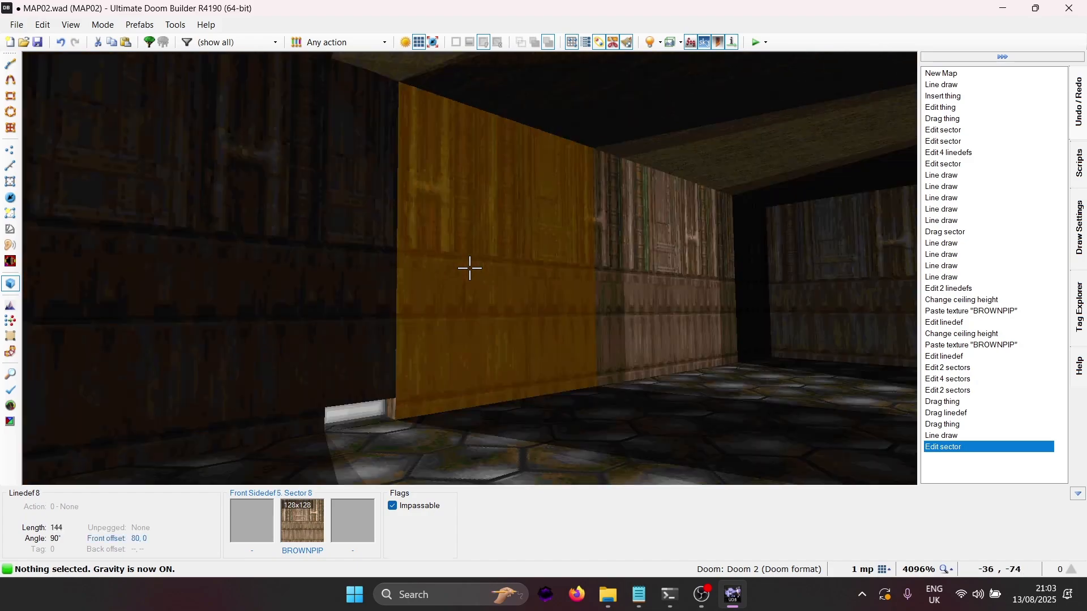
{"action": "key", "text": "e"}
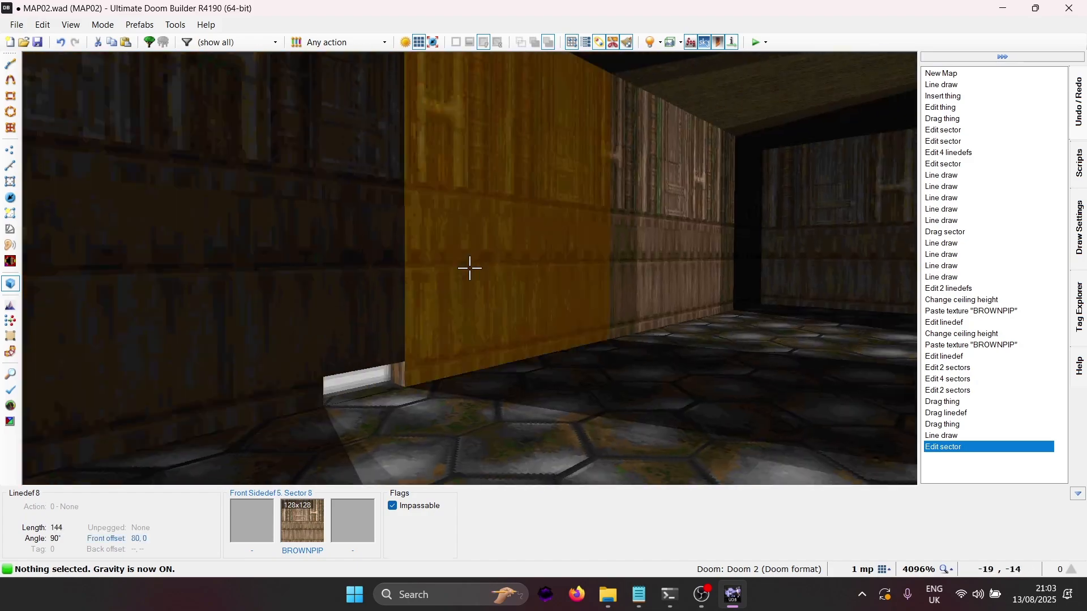
{"action": "key", "text": "d"}
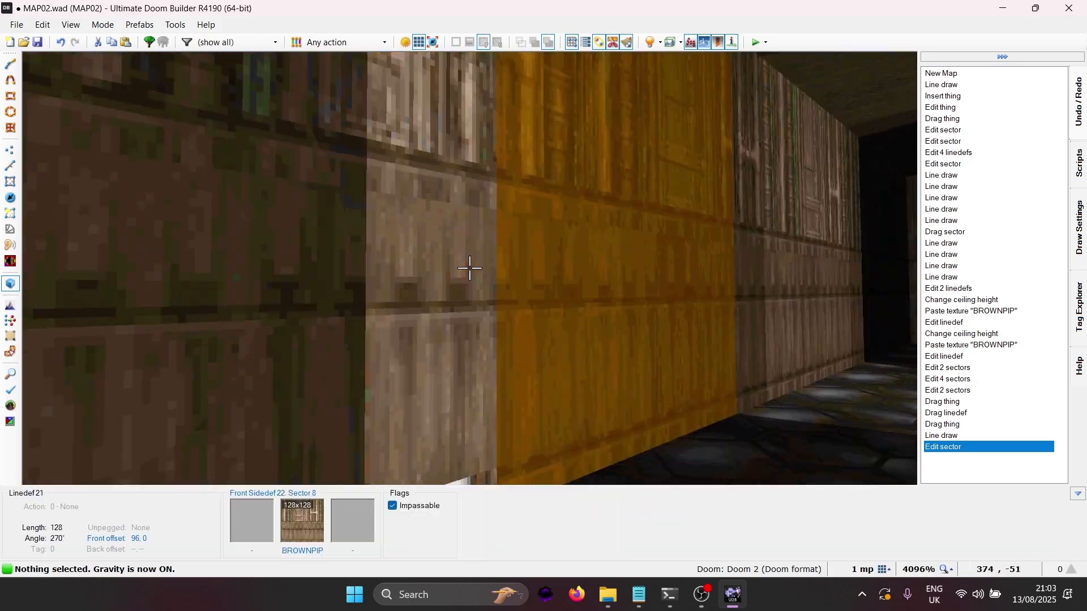
{"action": "key", "text": "e"}
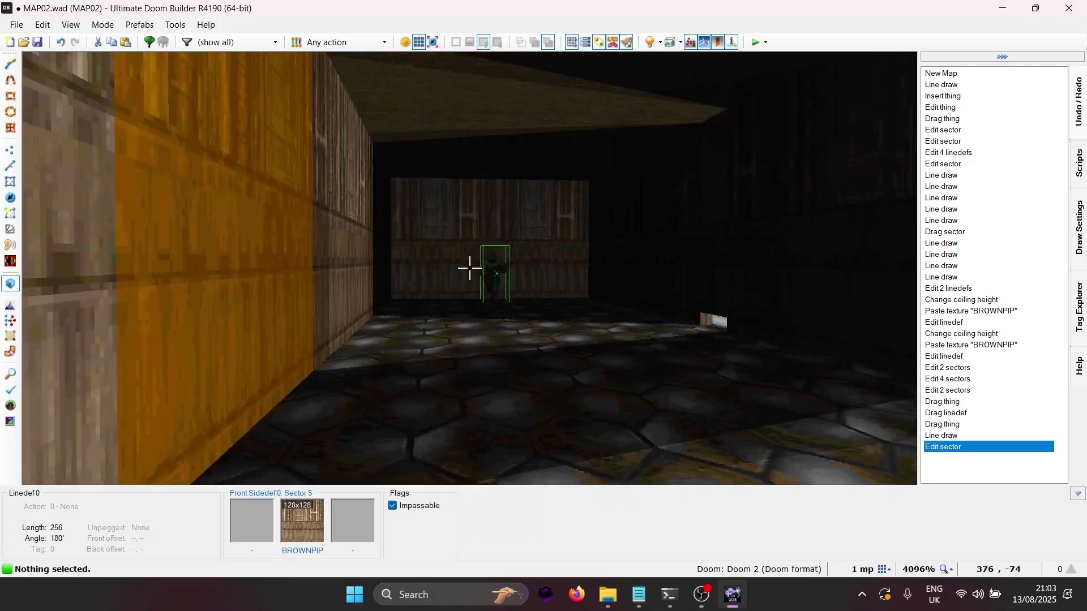
{"action": "key", "text": "d"}
{"action": "key", "text": "e"}
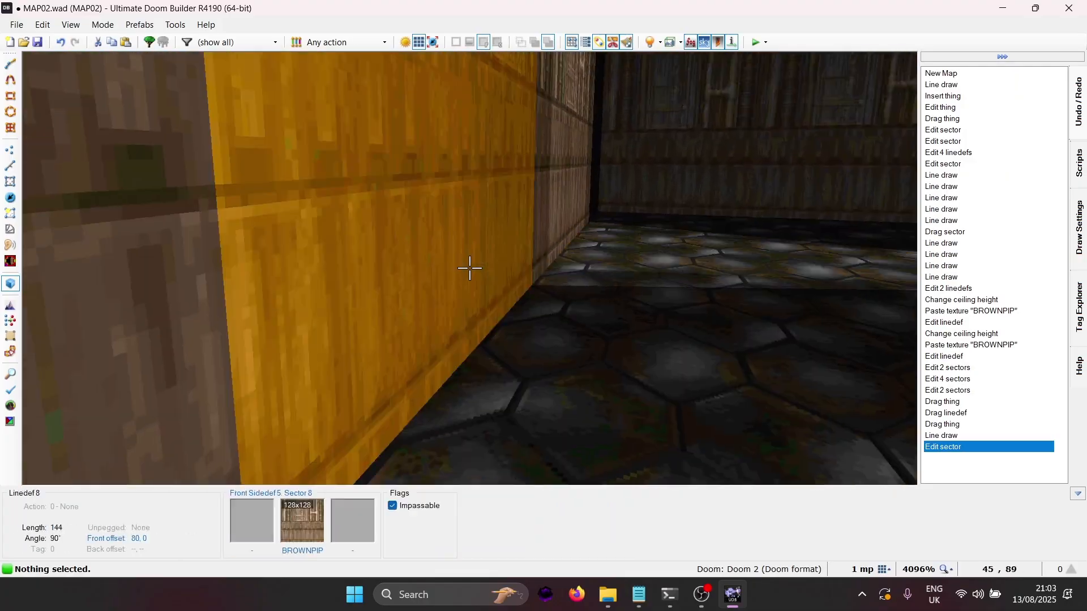
Turn gravity off and examine the floor, ceiling and wall edges around the thin triangular sector at the north light alcove in 3D.
{"action": "key", "text": "d"}
{"action": "key", "text": "e"}
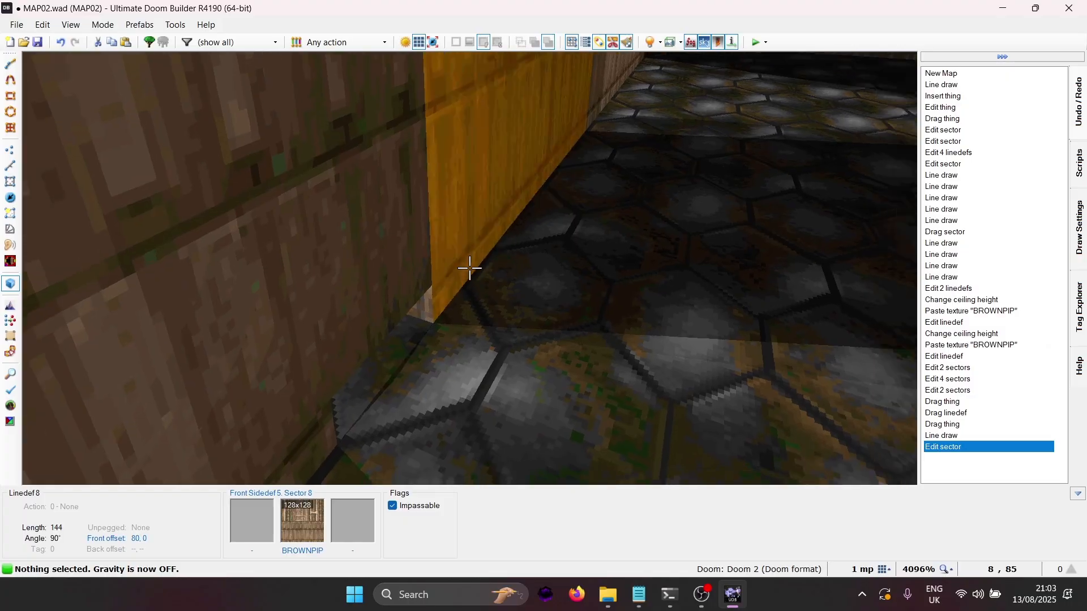
{"action": "key", "text": "d"}
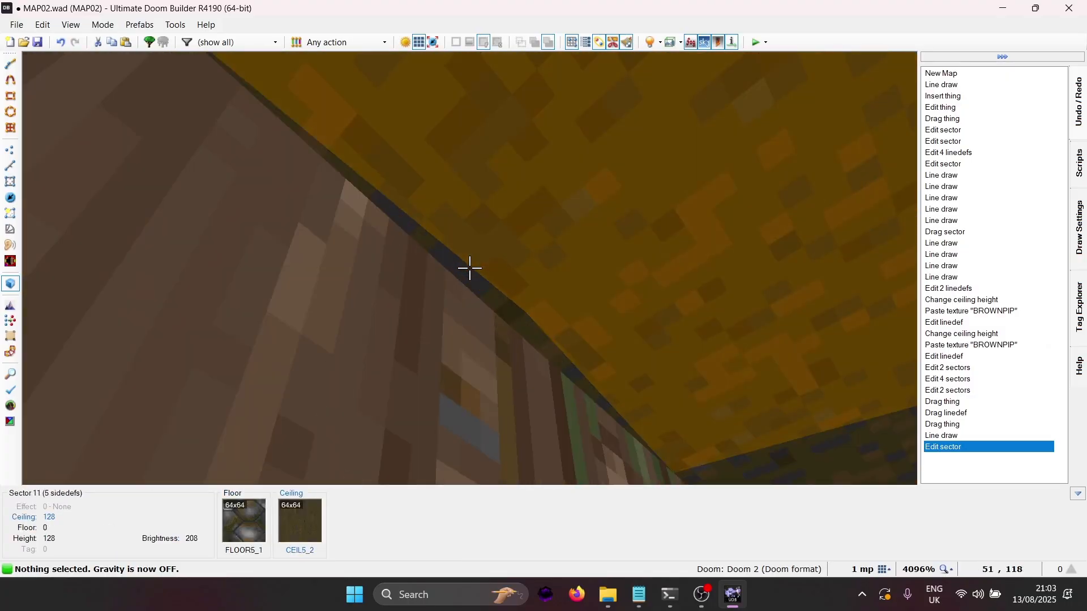
{"action": "key", "text": "d"}
{"action": "key", "text": "e"}
{"action": "key", "text": "d"}
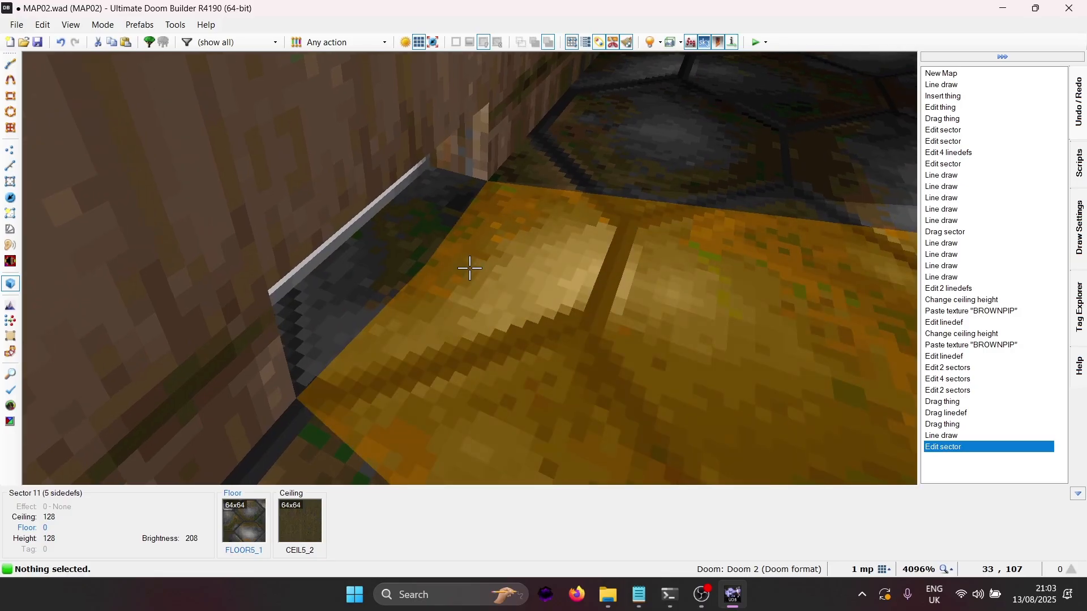
{"action": "key", "text": "d"}
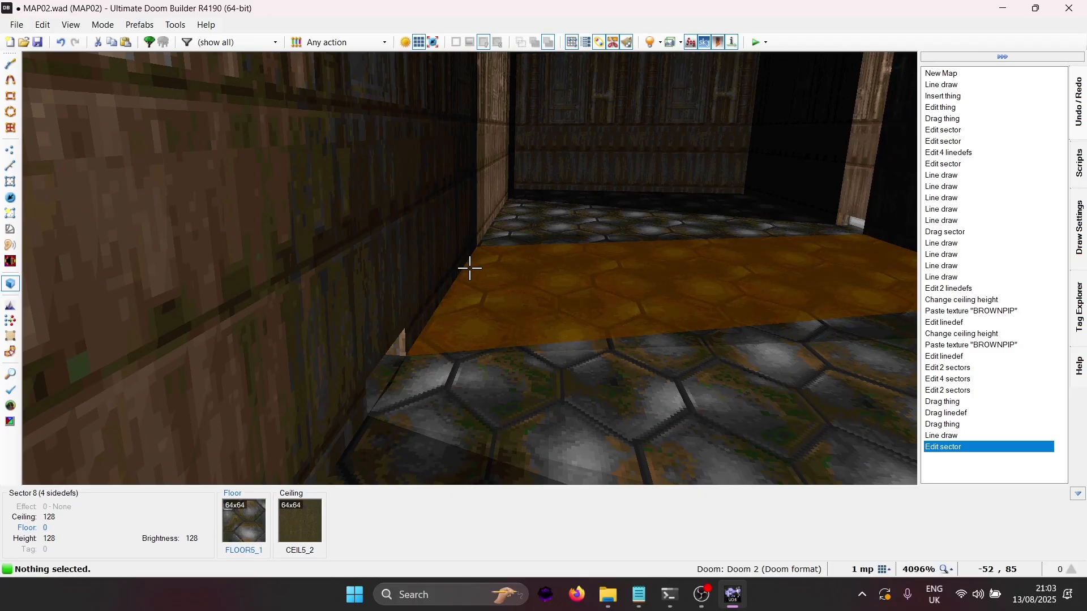
{"action": "key", "text": "w"}
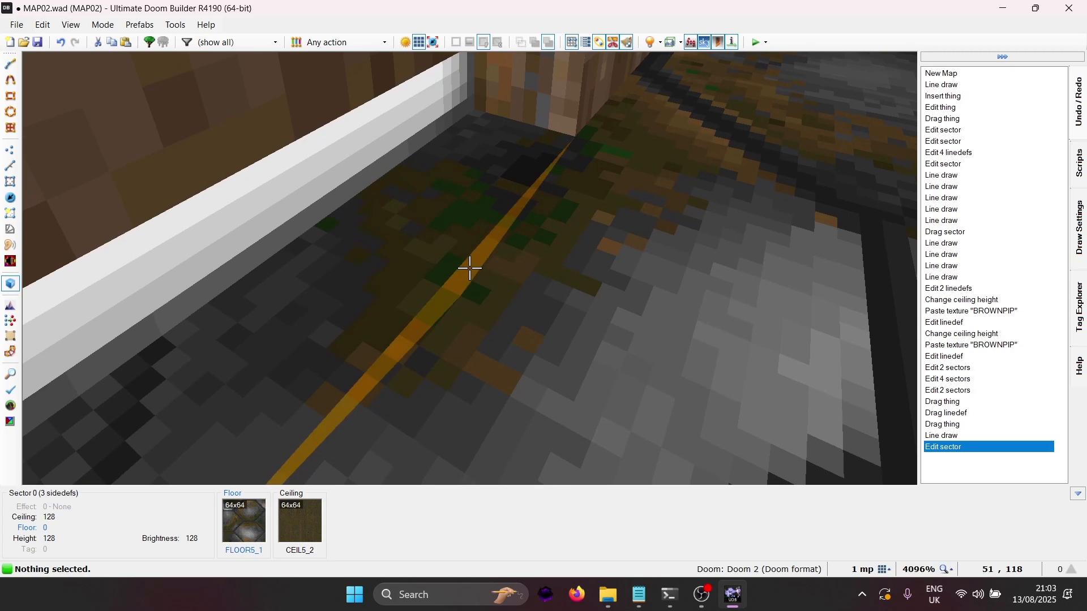
Lower the floor of the thin triangular sector at the north light alcove to -64 and return to the 2D map.
{"action": "left_click", "coordinate": [470, 268]}
{"action": "scroll", "coordinate": [469, 268], "scroll_direction": "down", "scroll_amount": 6}
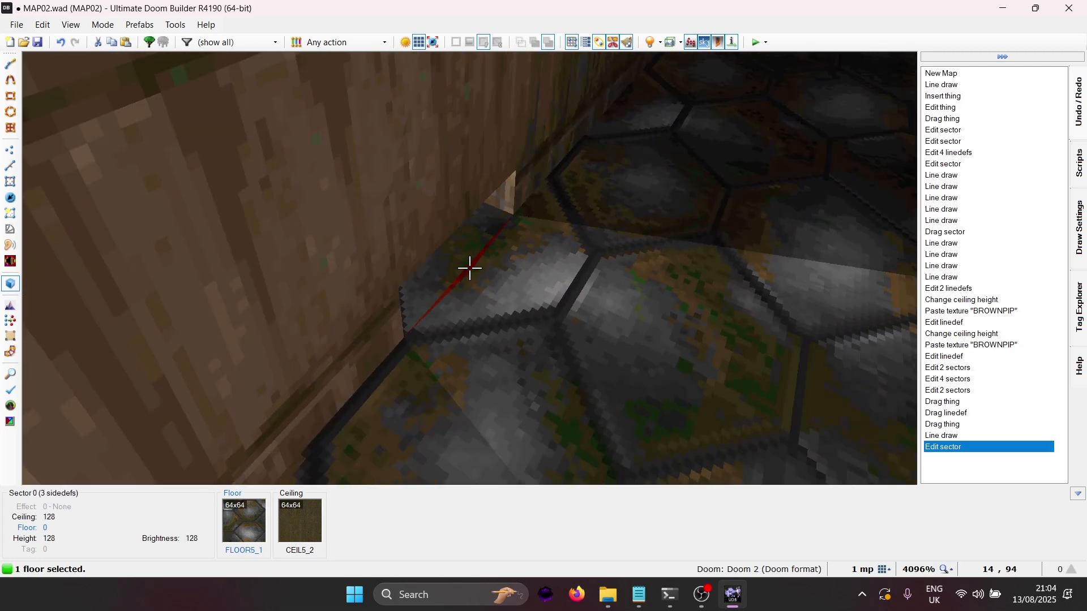
{"action": "scroll", "coordinate": [469, 268], "scroll_direction": "down", "scroll_amount": 3}
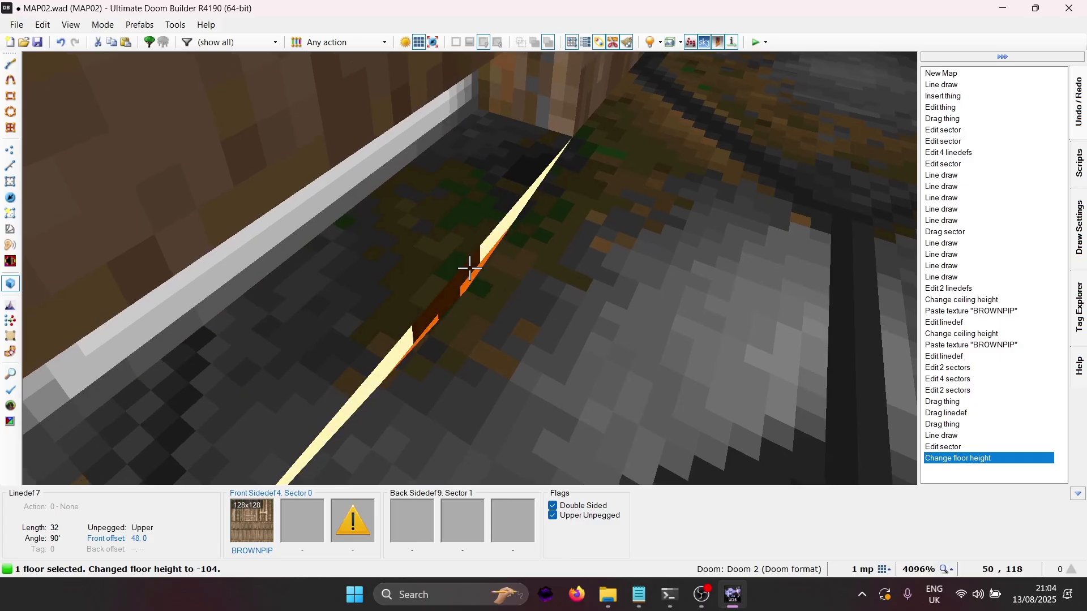
{"action": "key", "text": "e"}
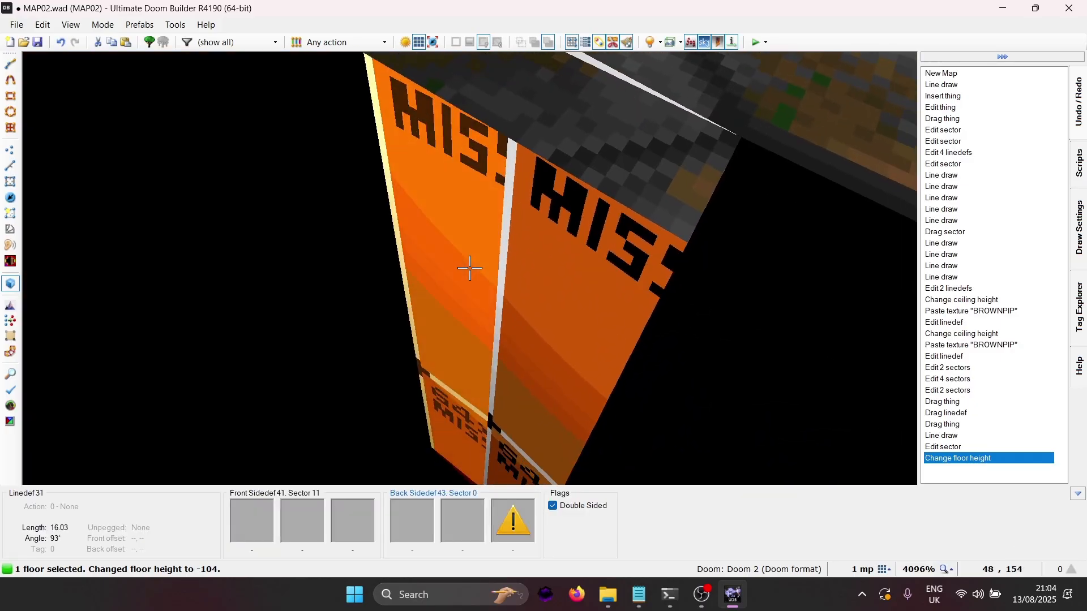
{"action": "scroll", "coordinate": [469, 268], "scroll_direction": "up", "scroll_amount": 5}
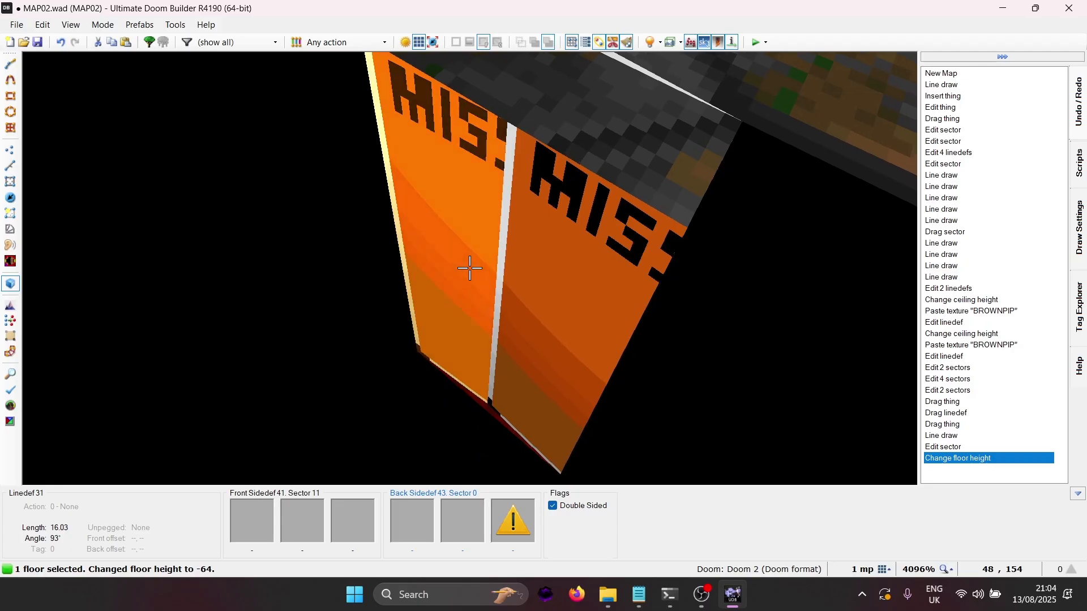
{"action": "key", "text": "c"}
{"action": "key", "text": "q"}
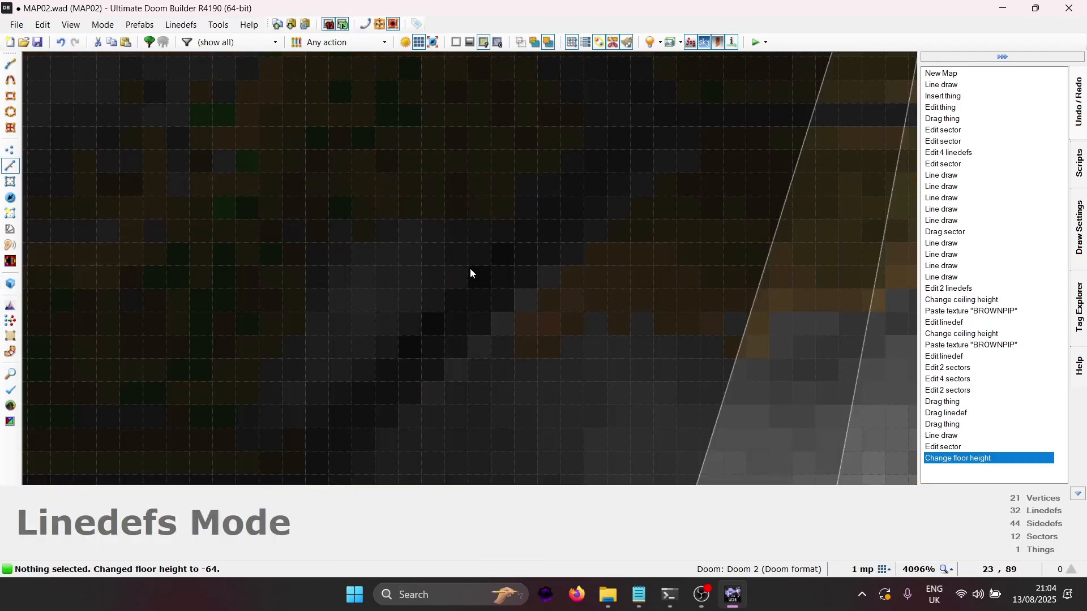
Test the map in game and walk through the corridor to examine the wall lighting above both recessed lights.
{"action": "left_click", "coordinate": [216, 26]}
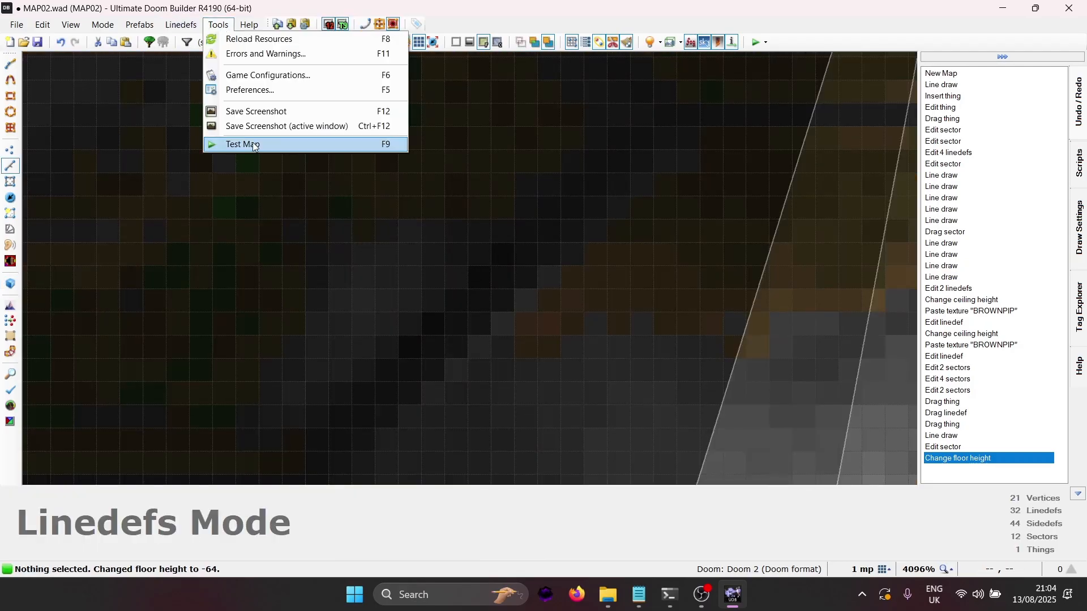
{"action": "left_click", "coordinate": [254, 145]}
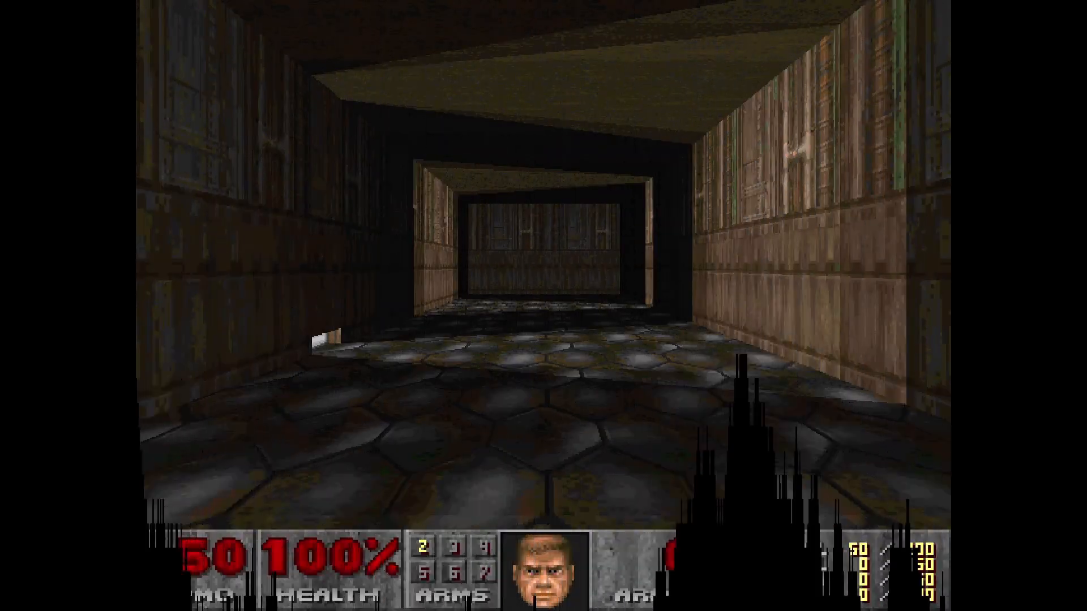
{"action": "key", "text": "w"}
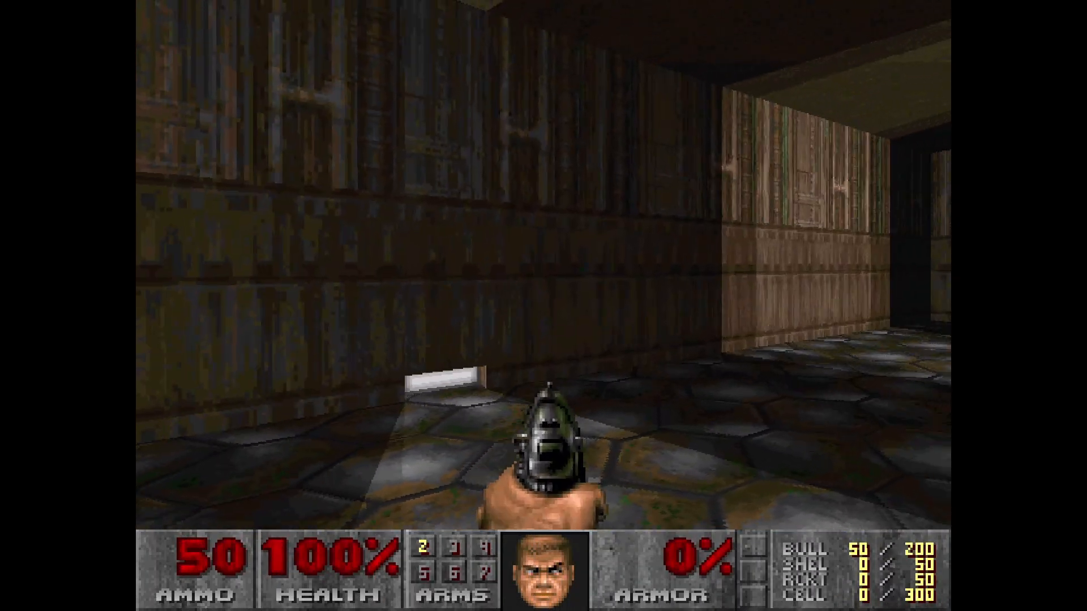
{"action": "key", "text": "w"}
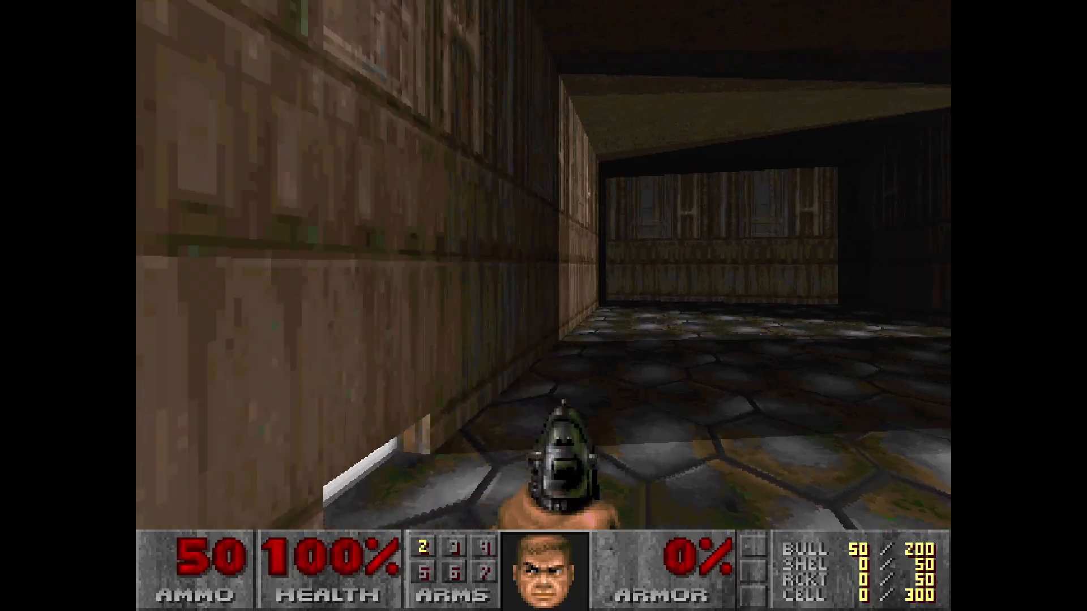
{"action": "key", "text": "s"}
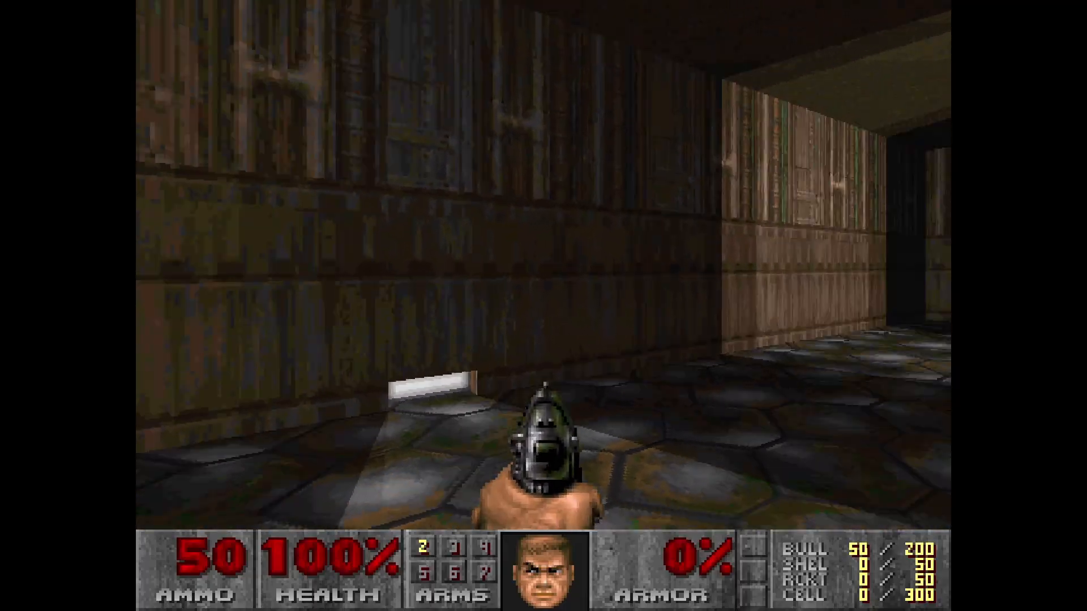
{"action": "key", "text": "s"}
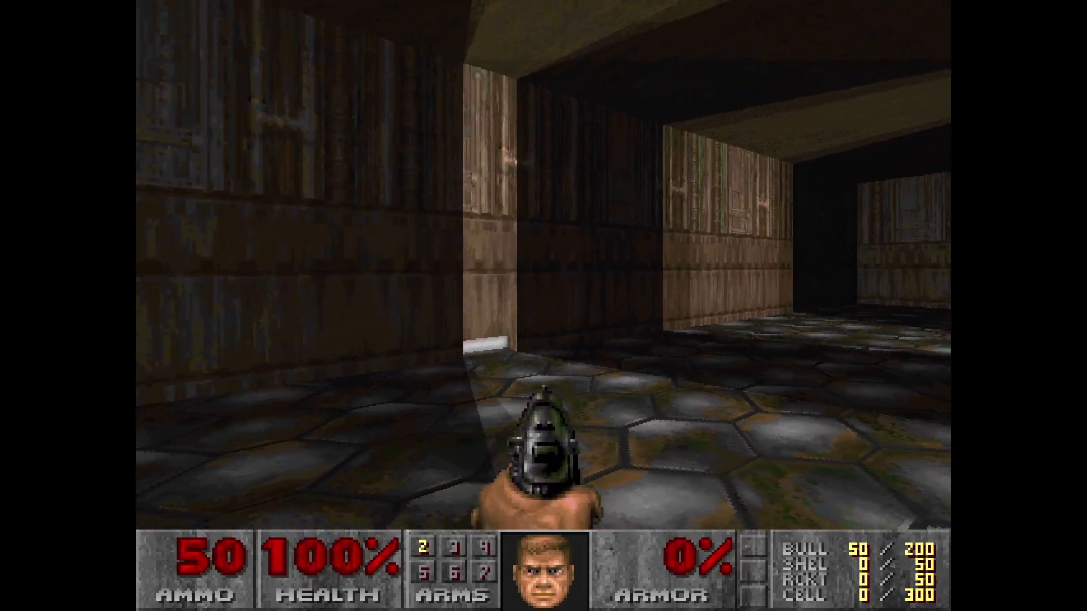
{"action": "key", "text": "w"}
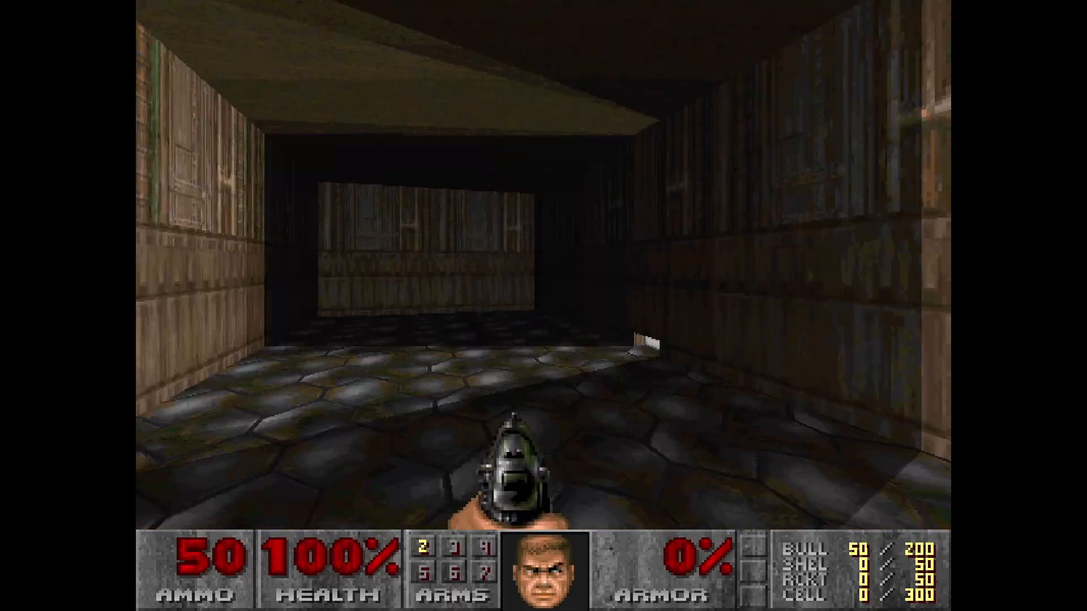
{"action": "key", "text": "a"}
{"action": "key", "text": "s"}
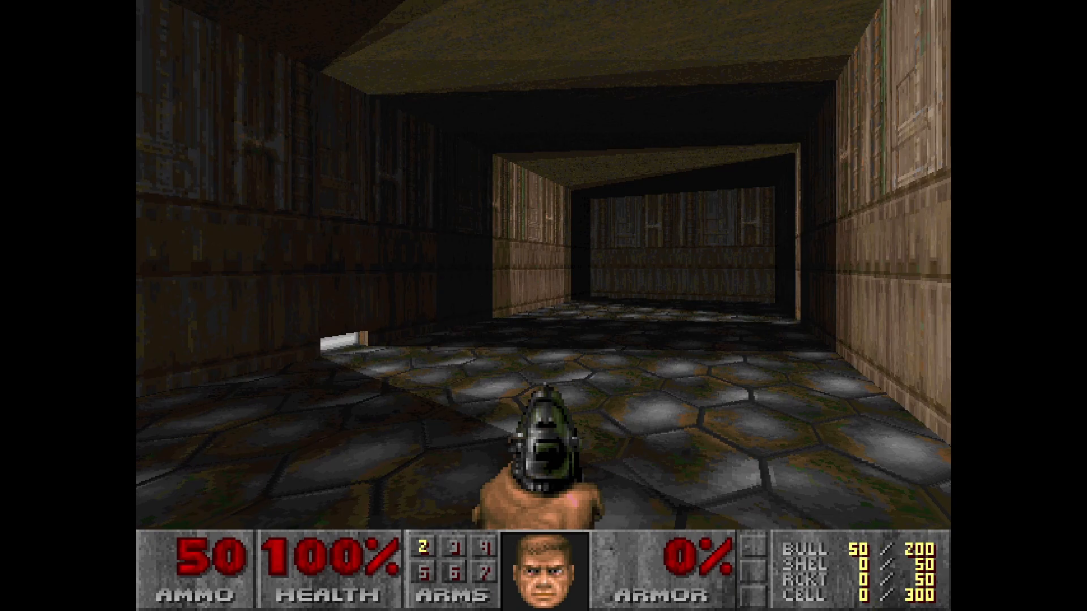
{"action": "key", "text": "d"}
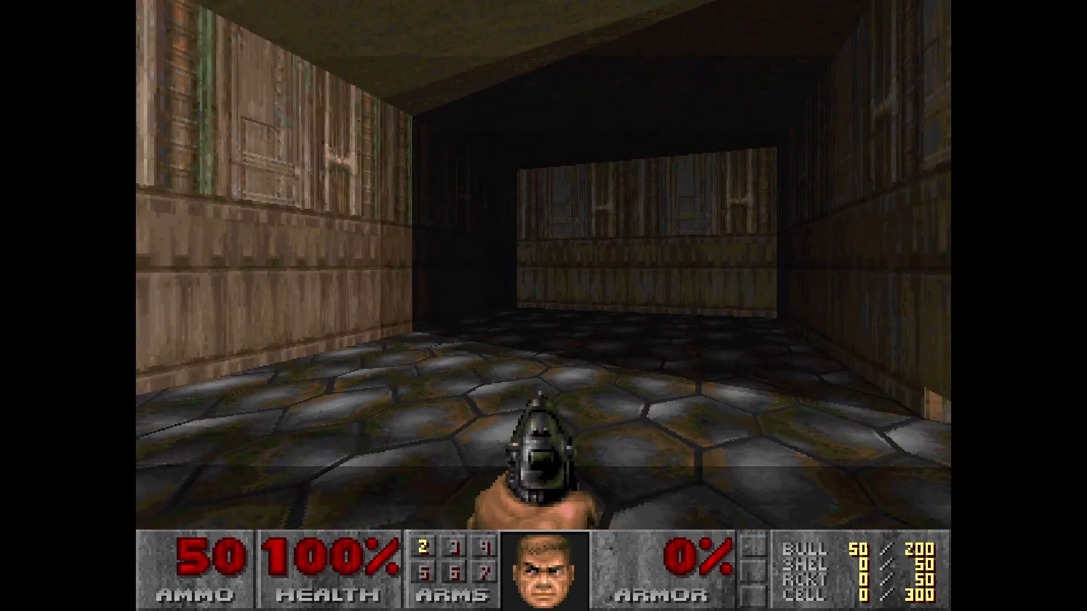
{"action": "key", "text": "d"}
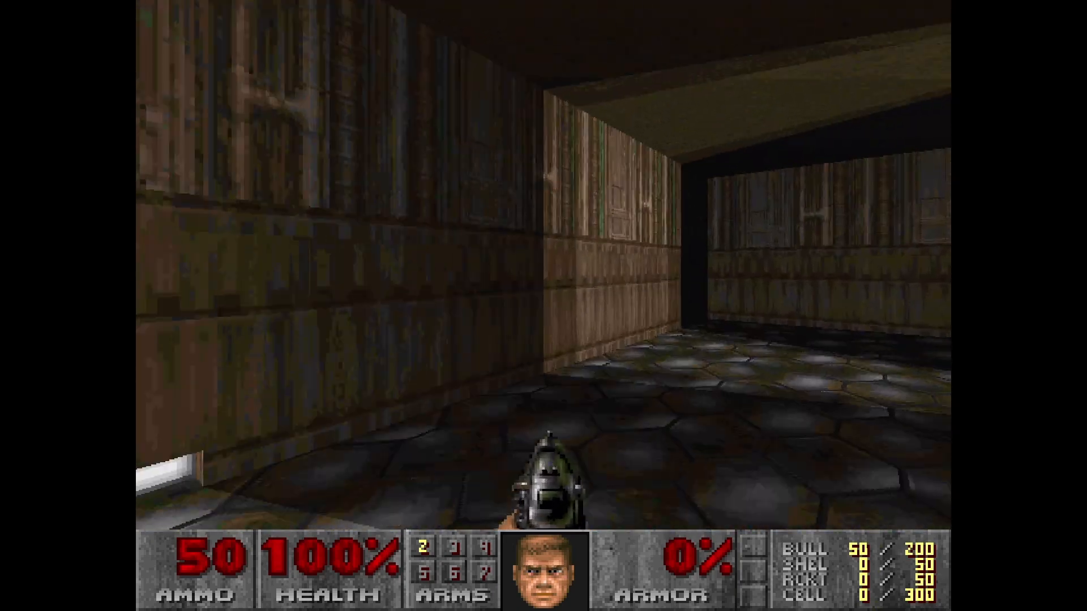
{"action": "key", "text": "Right"}
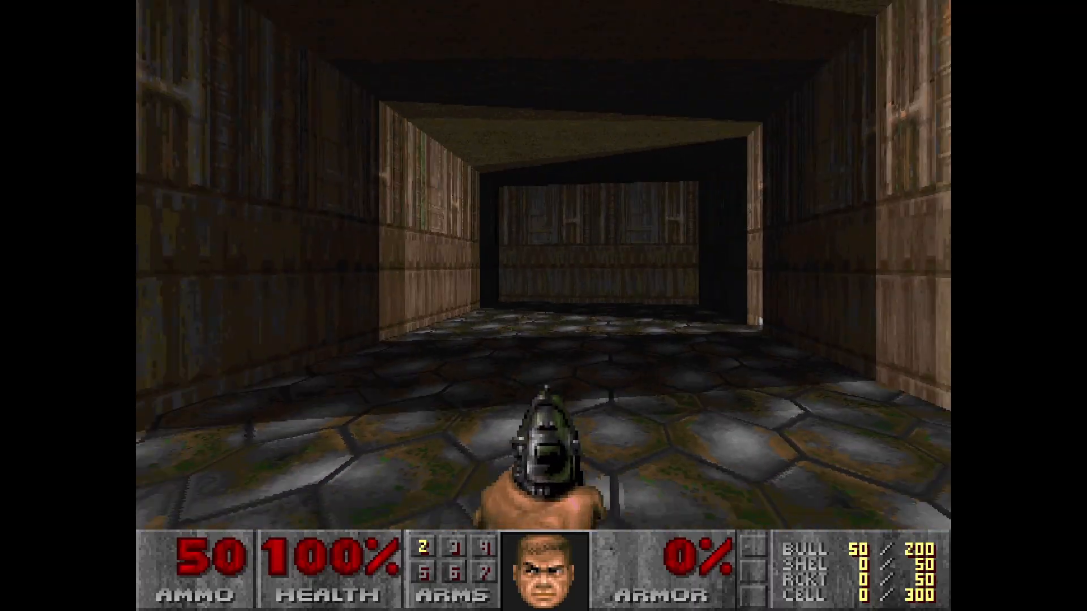
Quit the test game and return to the map editor.
{"action": "key", "text": "Escape"}
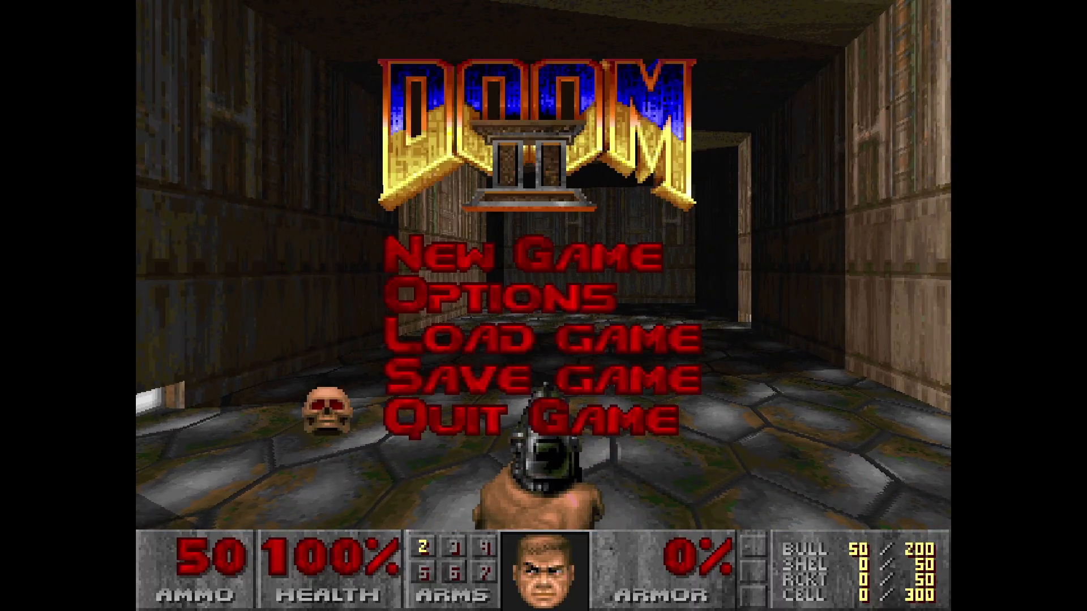
{"action": "key", "text": "Return"}
{"action": "key", "text": "y"}
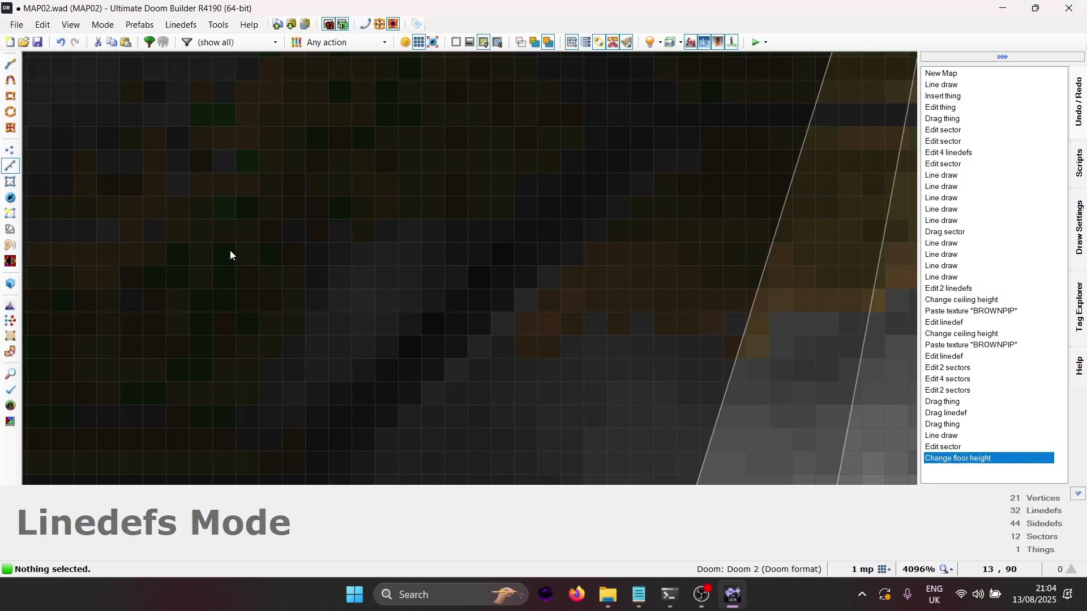
Draw a shallow inverted-V line between the corners of the south alcove's opening, with its middle vertex at 320, -127.
{"action": "scroll", "coordinate": [45, 2], "scroll_direction": "down", "scroll_amount": 13}
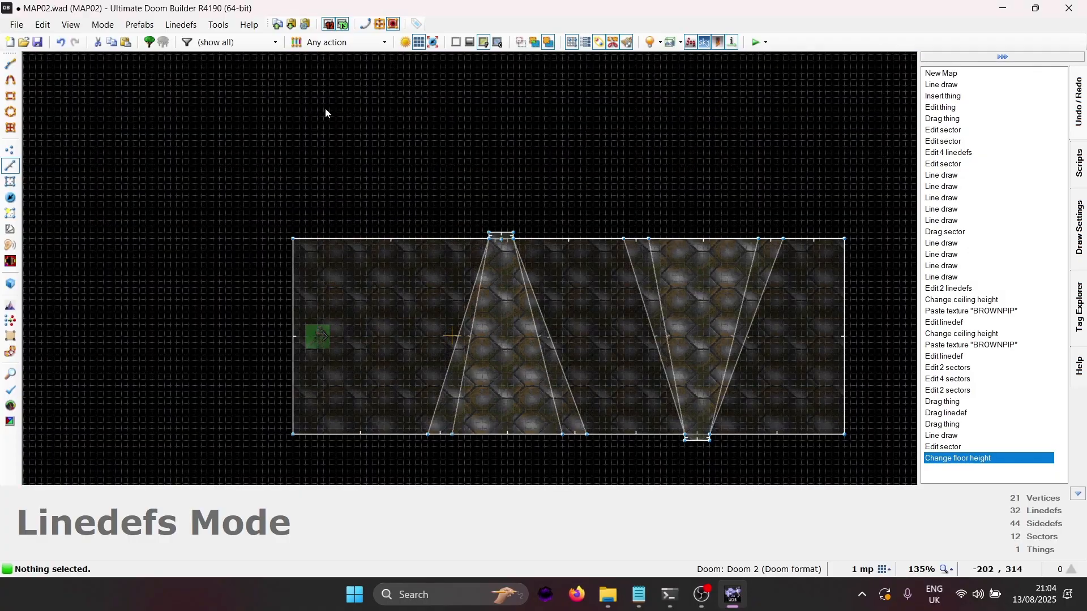
{"action": "scroll", "coordinate": [823, 350], "scroll_direction": "up", "scroll_amount": 4}
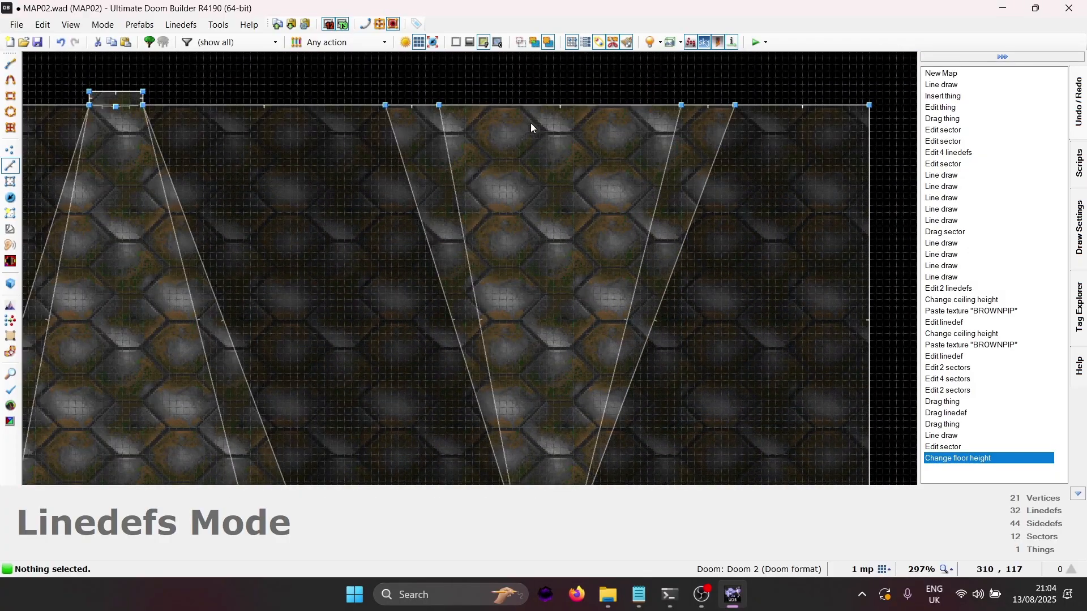
{"action": "scroll", "coordinate": [525, 117], "scroll_direction": "down", "scroll_amount": 7}
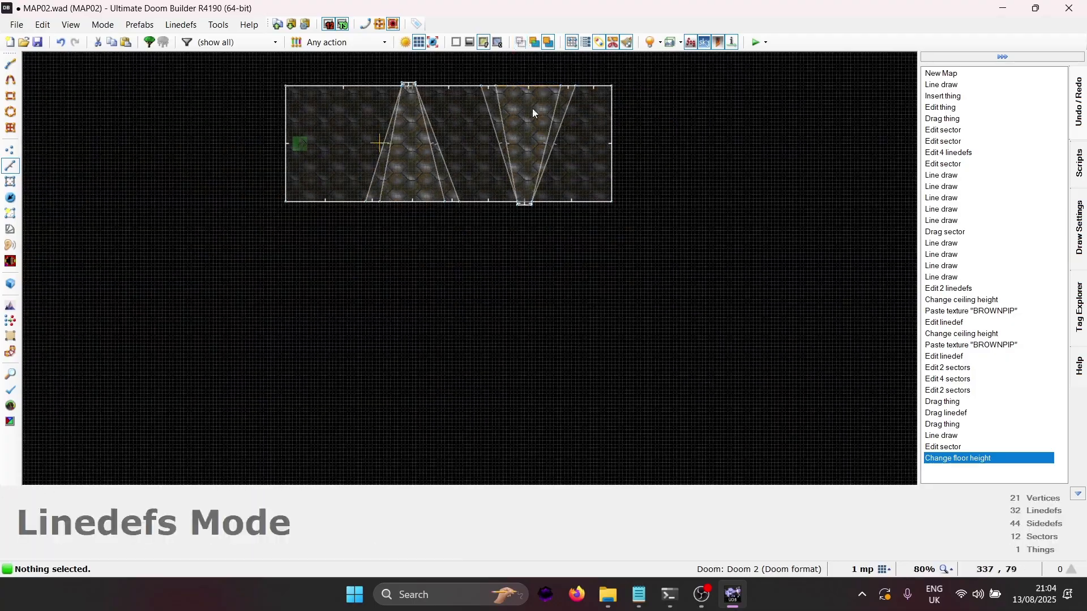
{"action": "scroll", "coordinate": [532, 108], "scroll_direction": "up", "scroll_amount": 6}
{"action": "scroll", "coordinate": [509, 102], "scroll_direction": "down", "scroll_amount": 5}
{"action": "scroll", "coordinate": [494, 97], "scroll_direction": "up", "scroll_amount": 4}
{"action": "scroll", "coordinate": [495, 97], "scroll_direction": "down", "scroll_amount": 3}
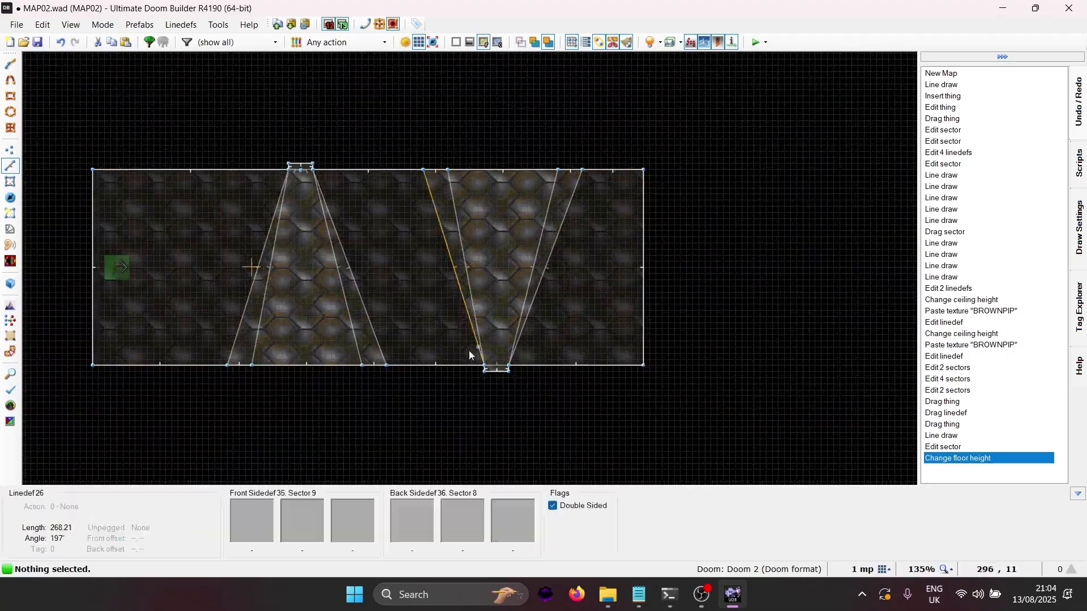
{"action": "scroll", "coordinate": [469, 352], "scroll_direction": "up", "scroll_amount": 15}
{"action": "key", "text": "d"}
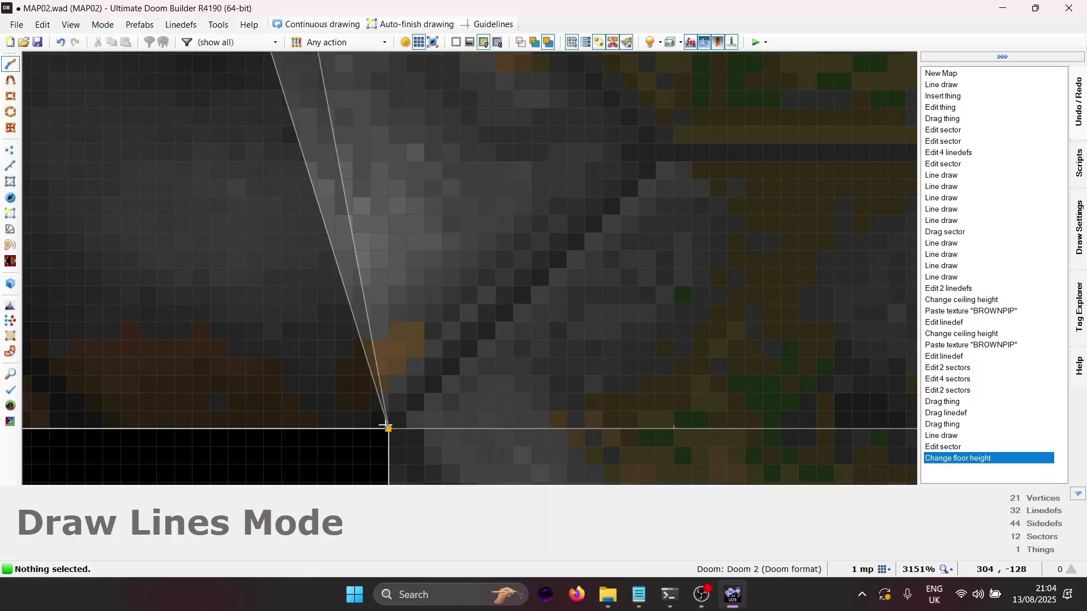
{"action": "middle_click_drag", "start_coordinate": [818, 402], "coordinate": [304, 402]}
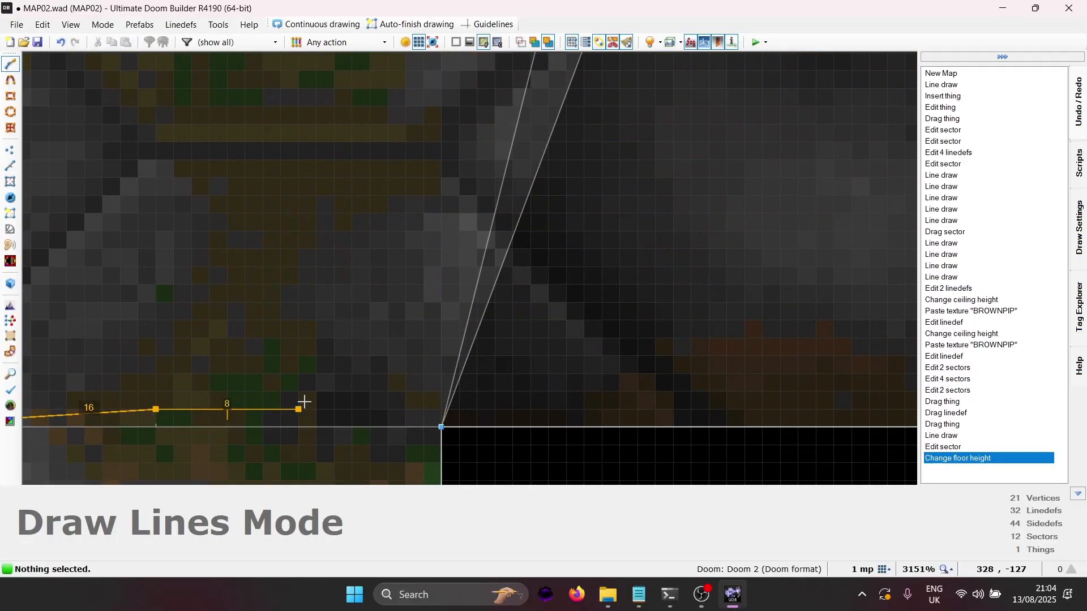
{"action": "left_click", "coordinate": [442, 422]}
In Visual Mode, lower the floor of the thin triangular sector in front of the south light alcove to -64.
{"action": "key", "text": "w"}
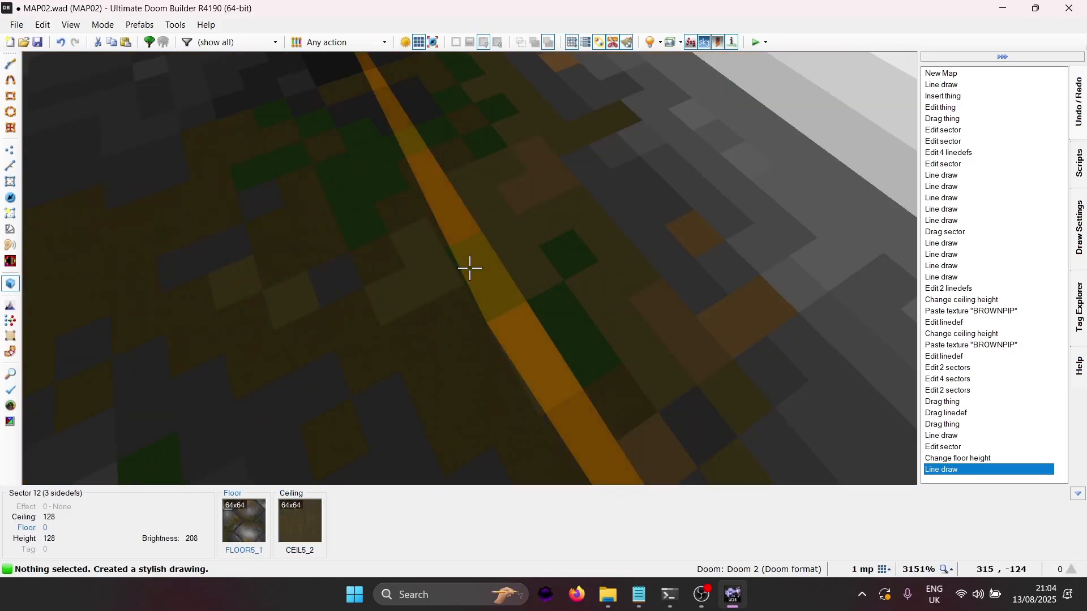
{"action": "left_click", "coordinate": [470, 269]}
{"action": "scroll", "coordinate": [470, 269], "scroll_direction": "down", "scroll_amount": 6}
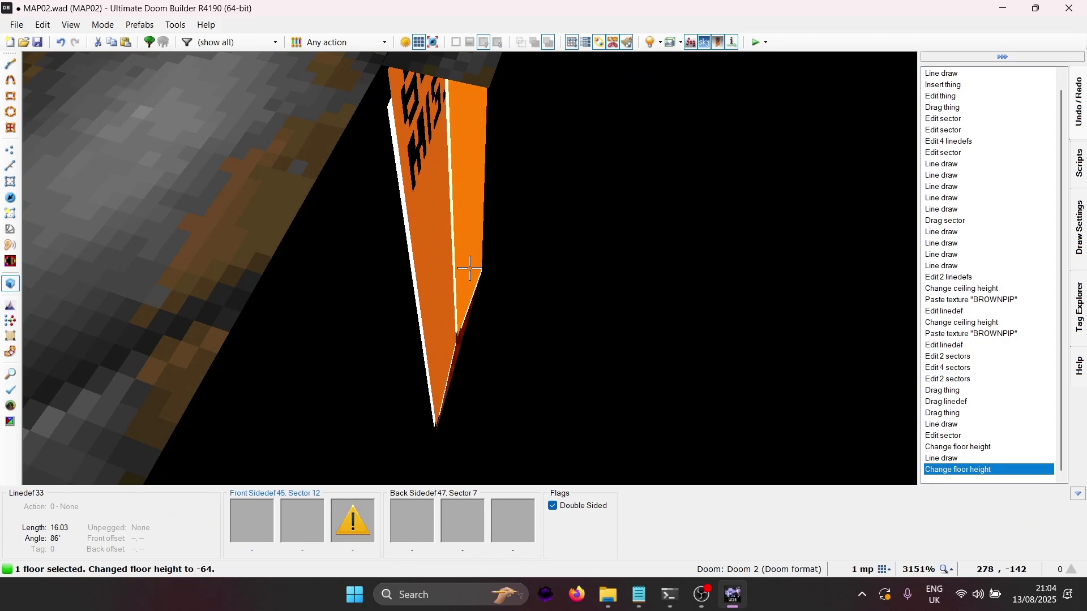
Set the brightness of the thin triangular sector at the south light alcove to 128.
{"action": "right_click", "coordinate": [470, 268]}
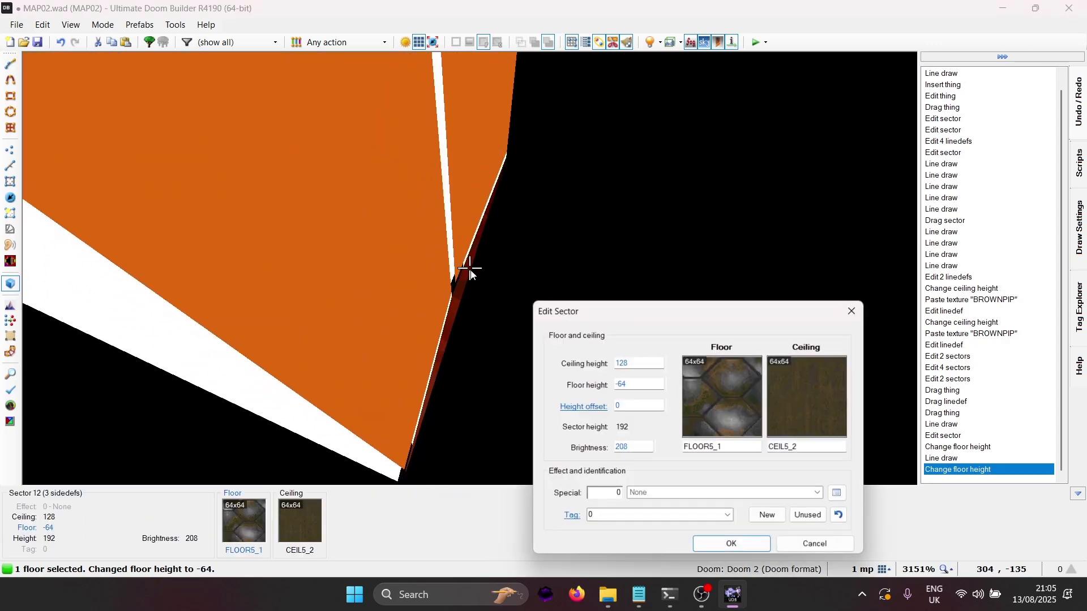
{"action": "left_click", "coordinate": [661, 452]}
{"action": "left_click", "coordinate": [660, 452]}
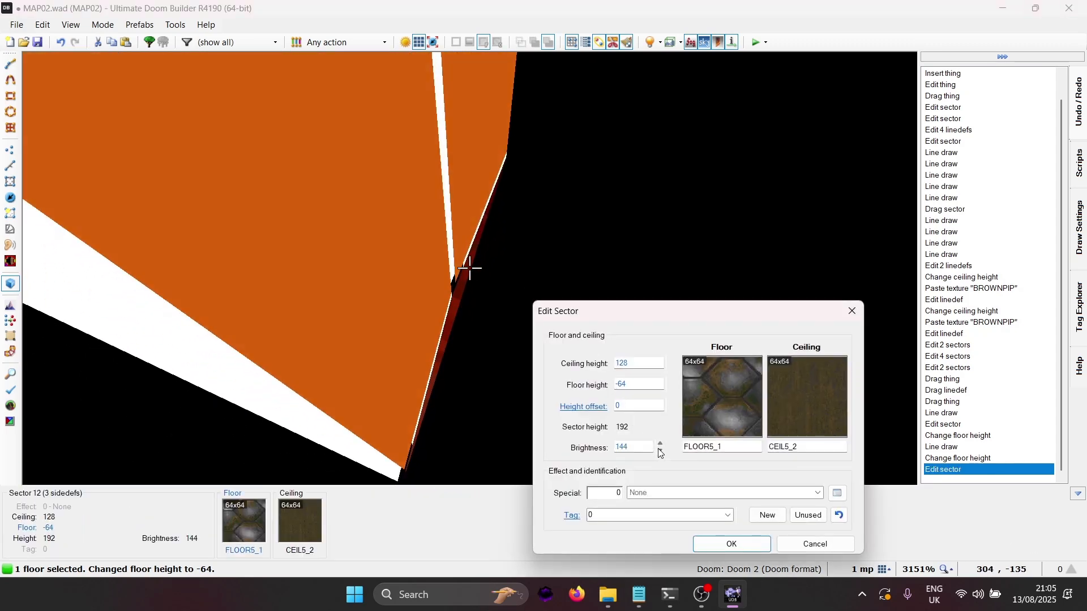
{"action": "left_click", "coordinate": [660, 452]}
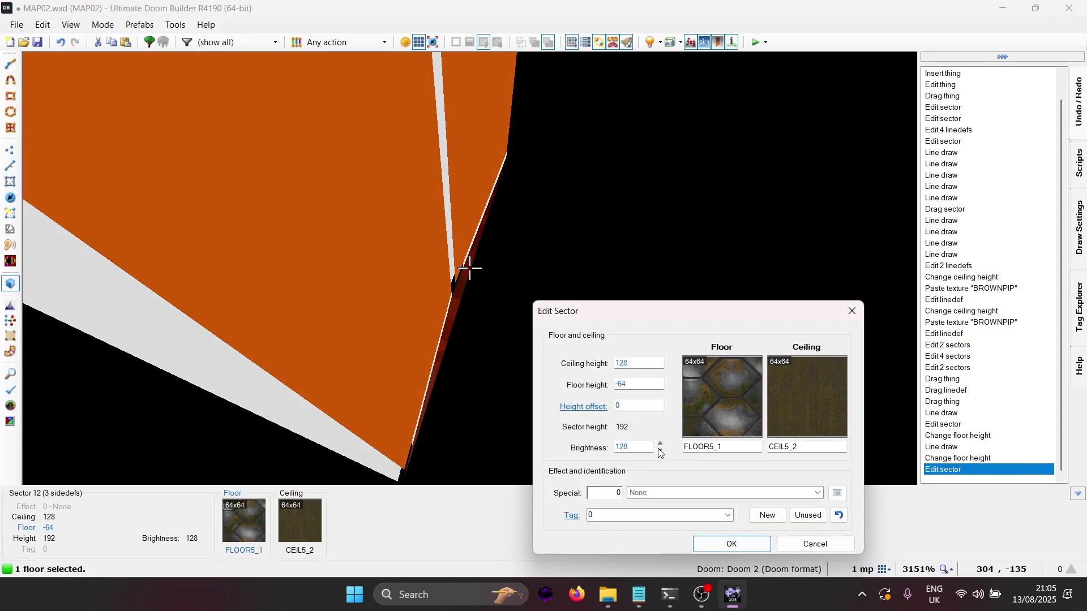
{"action": "left_click", "coordinate": [720, 545]}
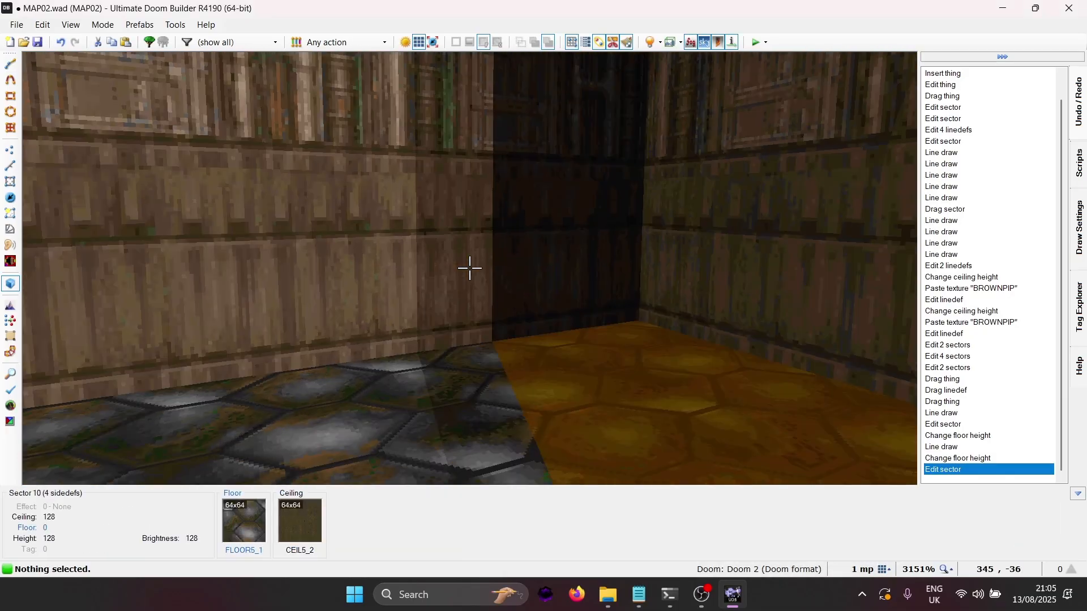
Inspect the brightly lit wall opposite the south light in Visual Mode and return to the 2D map.
{"action": "key", "text": "e"}
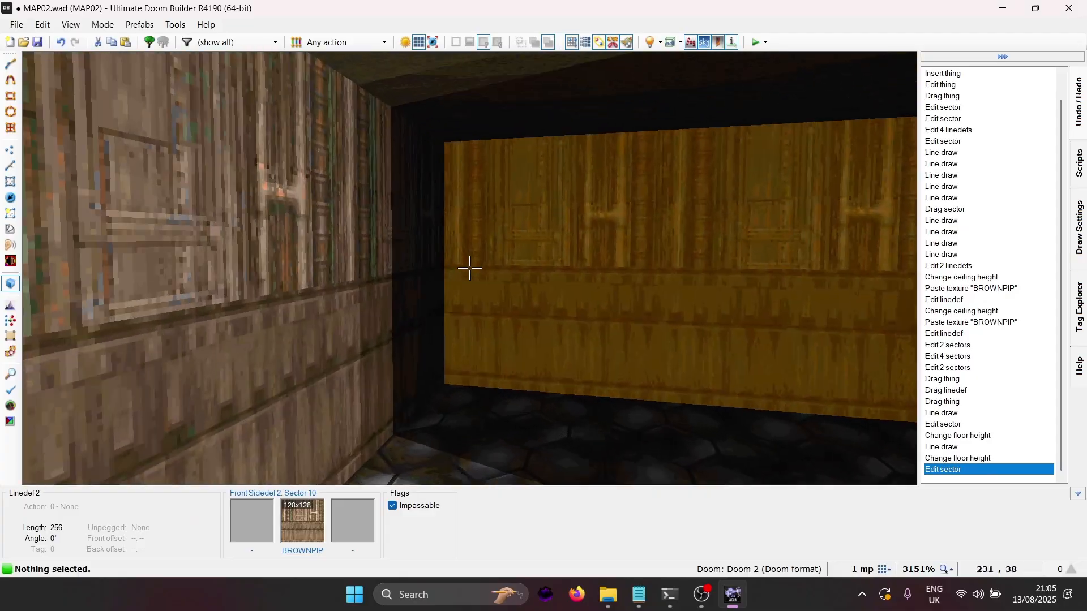
{"action": "key", "text": "e"}
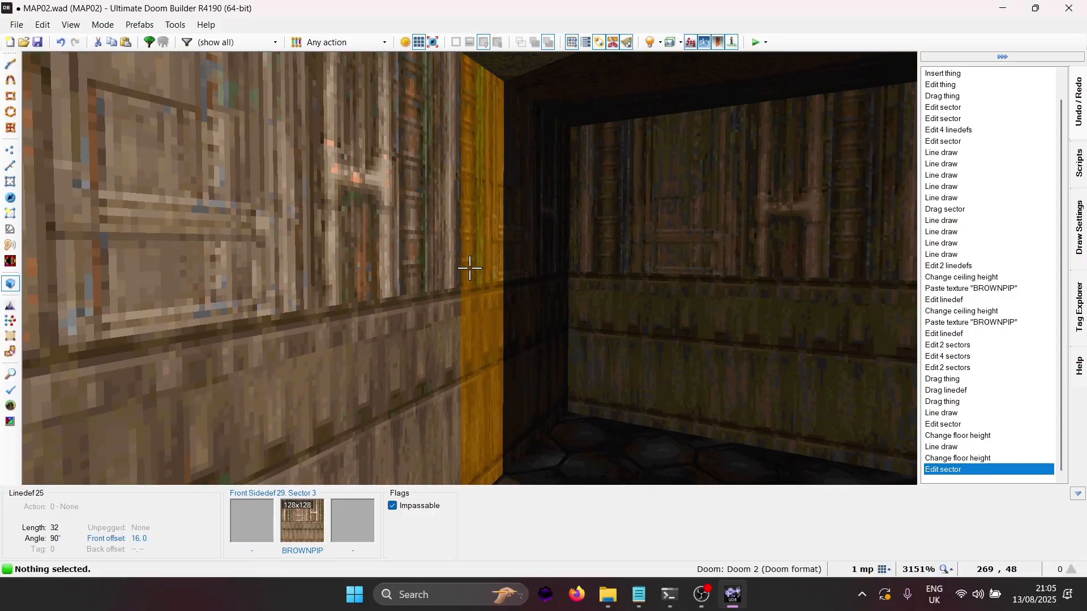
{"action": "key", "text": "q"}
Set the grid to 16 mp and draw a 32 by 32 square sector in the empty space north of the room.
{"action": "scroll", "coordinate": [470, 268], "scroll_direction": "down", "scroll_amount": 15}
{"action": "scroll", "coordinate": [498, 203], "scroll_direction": "up", "scroll_amount": 3}
{"action": "scroll", "coordinate": [481, 189], "scroll_direction": "up", "scroll_amount": 3}
{"action": "key", "text": "s"}
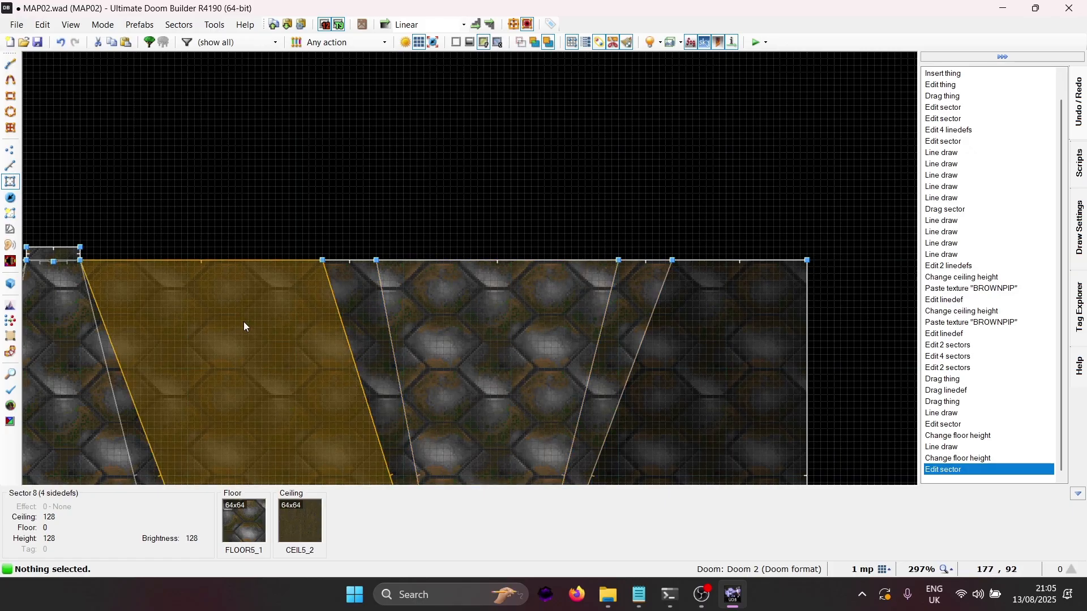
{"action": "scroll", "coordinate": [421, 200], "scroll_direction": "up", "scroll_amount": 1}
{"action": "scroll", "coordinate": [420, 199], "scroll_direction": "down", "scroll_amount": 1}
{"action": "key", "text": "bracketleft"}
{"action": "key", "text": "bracketleft"}
{"action": "key", "text": "bracketleft"}
{"action": "key", "text": "bracketleft"}
{"action": "scroll", "coordinate": [421, 201], "scroll_direction": "up", "scroll_amount": 2}
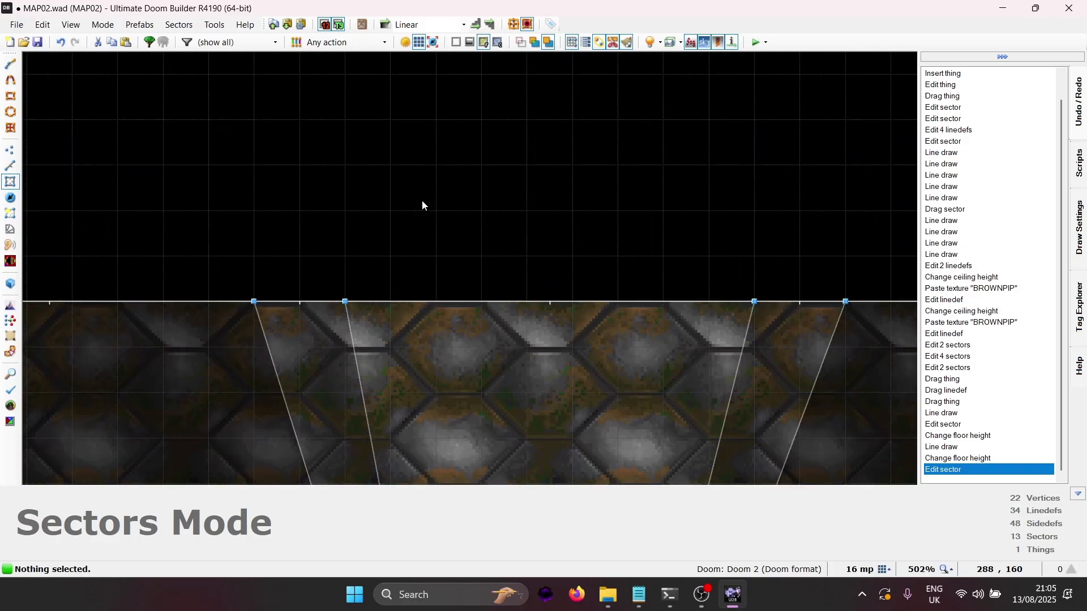
{"action": "key", "text": "ctrl+d"}
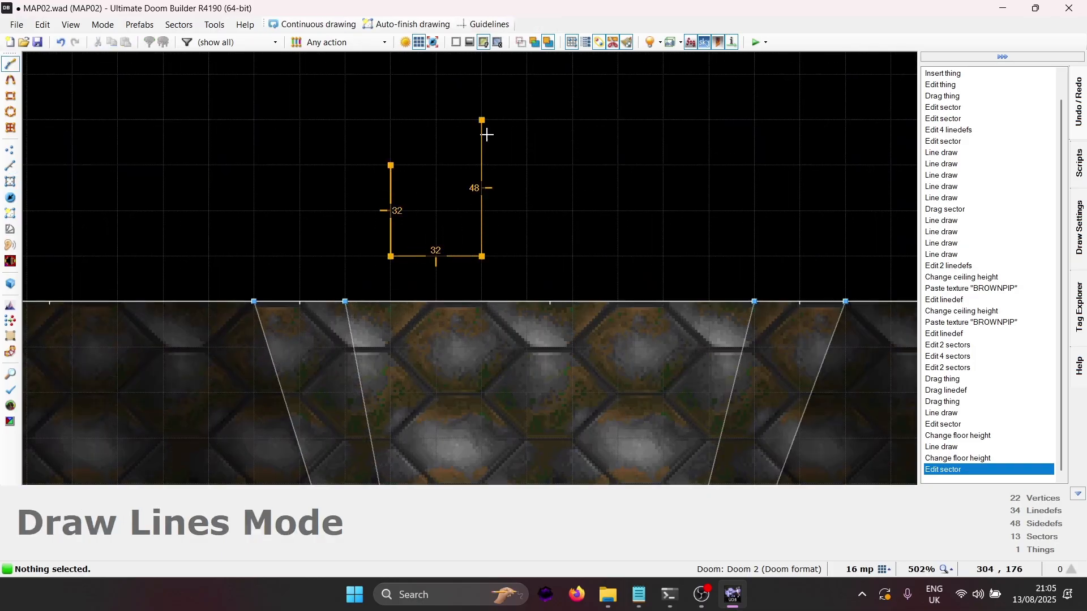
{"action": "left_click", "coordinate": [394, 157]}
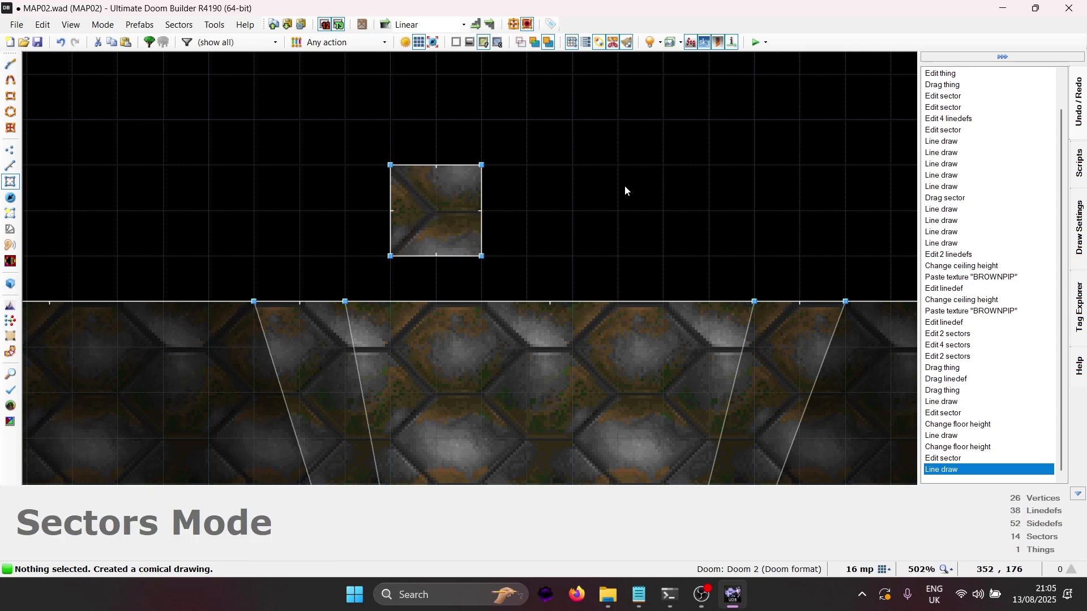
Examine the properties of the square sector's south linedef, close them without changes and clear the selection.
{"action": "key", "text": "l"}
{"action": "right_click", "coordinate": [443, 244]}
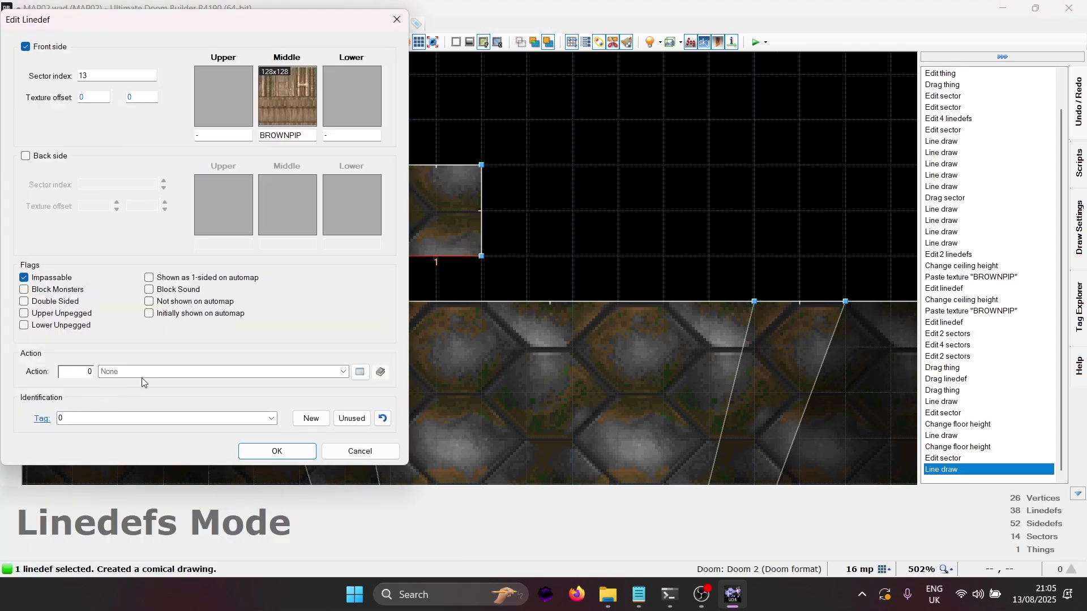
{"action": "left_click", "coordinate": [340, 456]}
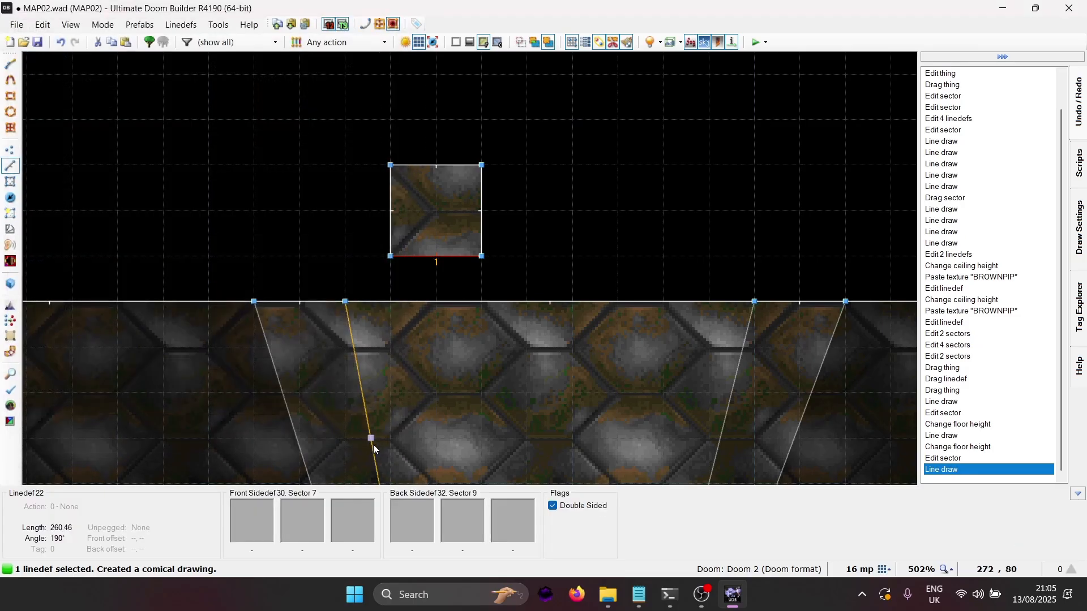
{"action": "left_click", "coordinate": [491, 229]}
Delete all four vertices of the square sector north of the room.
{"action": "key", "text": "l"}
{"action": "key", "text": "v"}
{"action": "left_click_drag", "start_coordinate": [540, 141], "coordinate": [356, 269]}
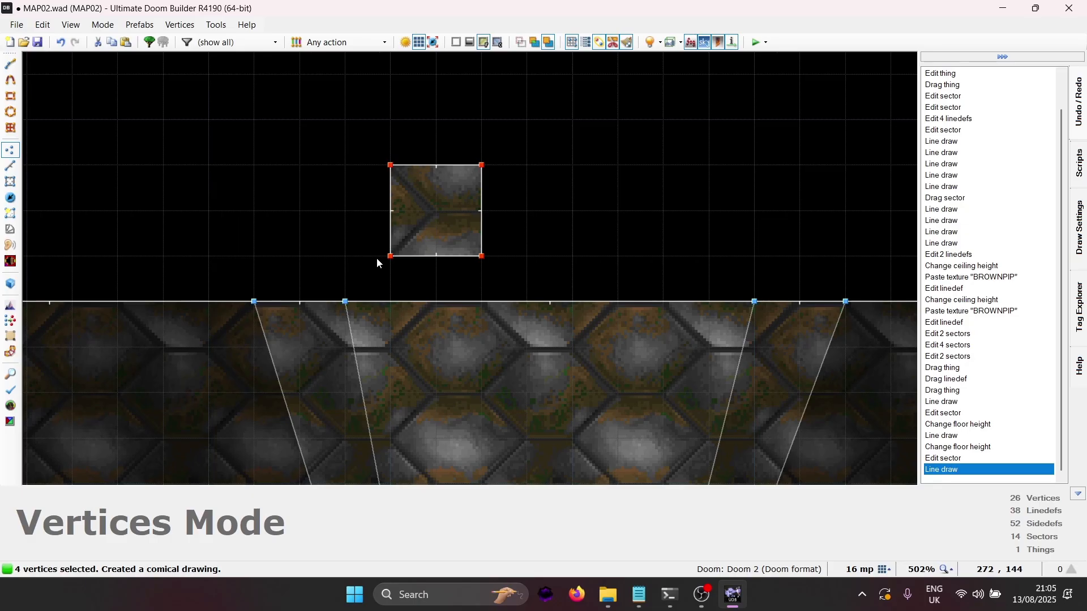
{"action": "key", "text": "Delete"}
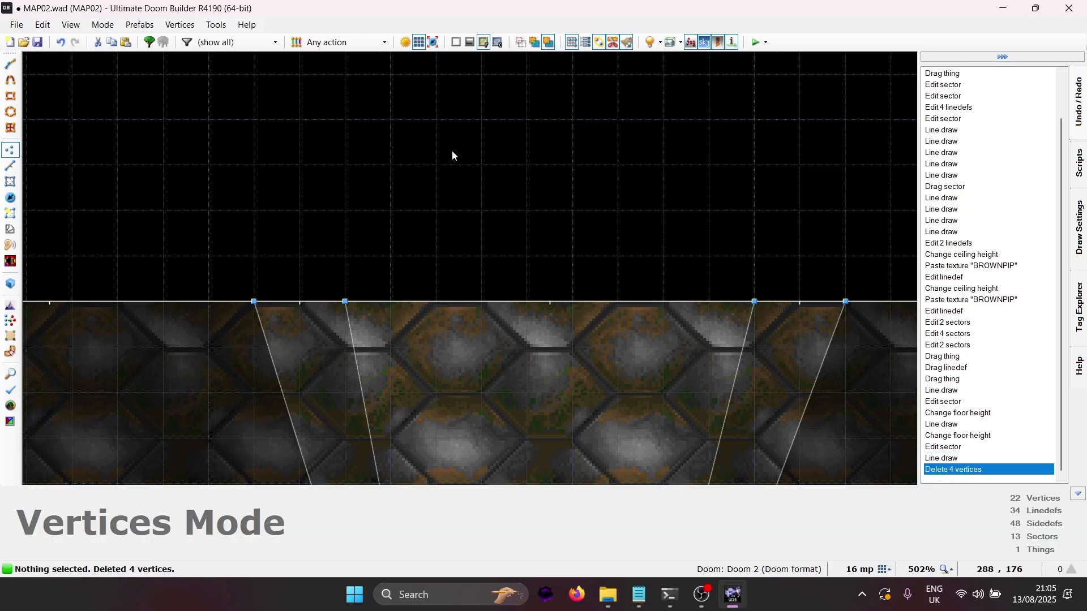
On a 1 mp grid, draw a shallow V line along the north wall from 256, 128 through 328, 127 to 400, 128.
{"action": "scroll", "coordinate": [435, 137], "scroll_direction": "down", "scroll_amount": 6}
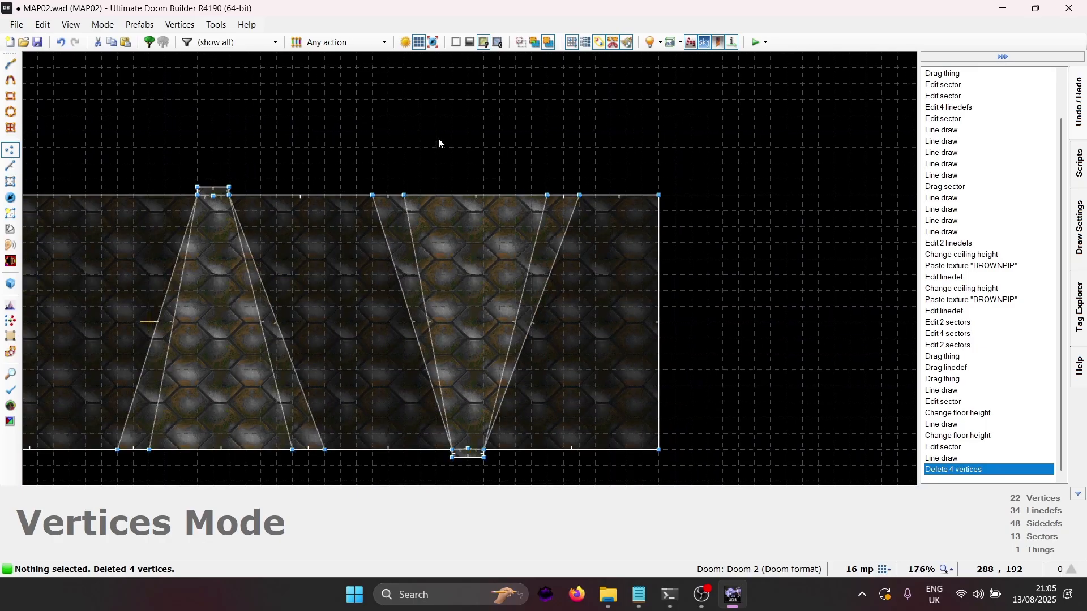
{"action": "scroll", "coordinate": [445, 176], "scroll_direction": "up", "scroll_amount": 12}
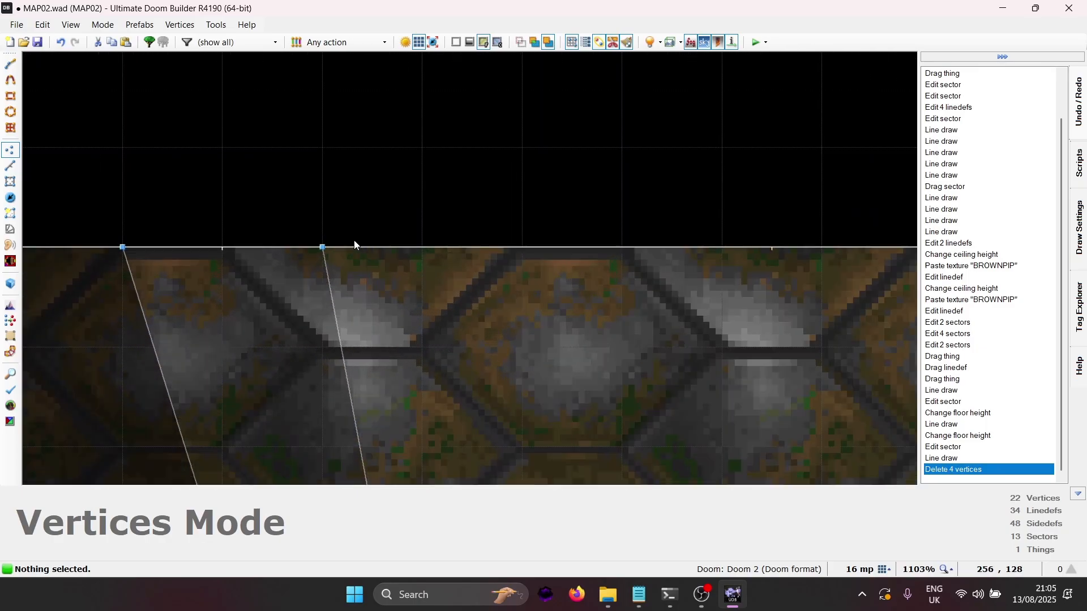
{"action": "key", "text": "l"}
{"action": "left_click", "coordinate": [400, 256]}
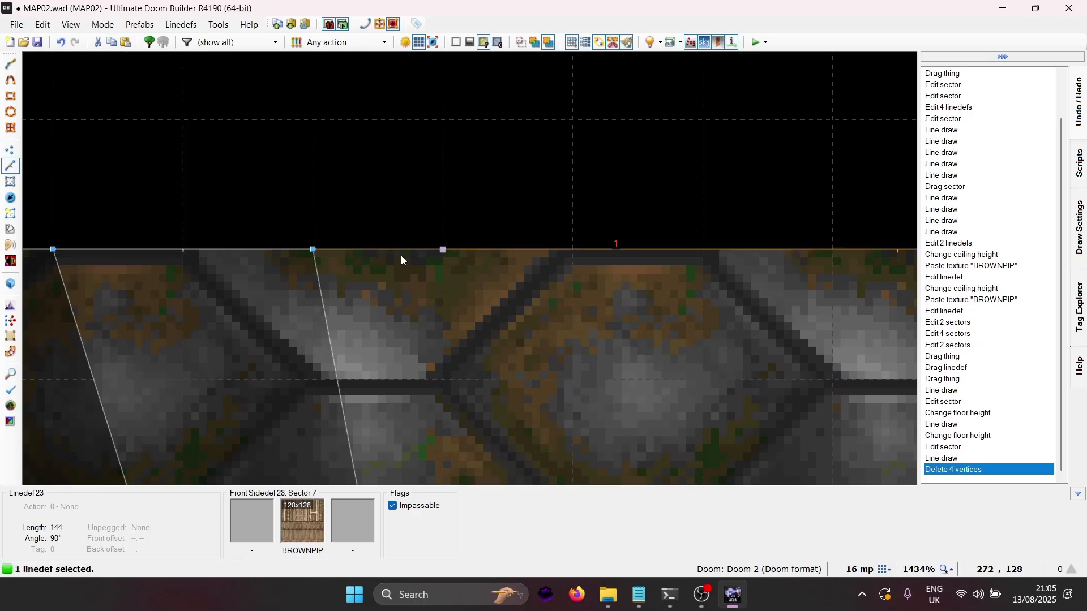
{"action": "key", "text": "bracketleft"}
{"action": "key", "text": "bracketleft"}
{"action": "key", "text": "bracketleft"}
{"action": "key", "text": "bracketleft"}
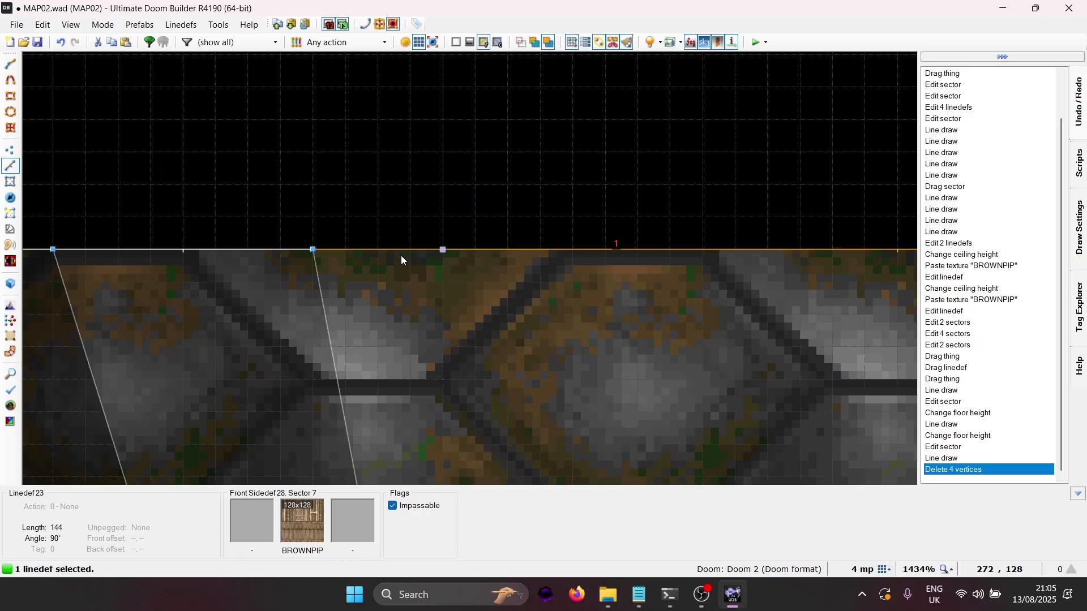
{"action": "scroll", "coordinate": [299, 260], "scroll_direction": "up", "scroll_amount": 3}
{"action": "key", "text": "d"}
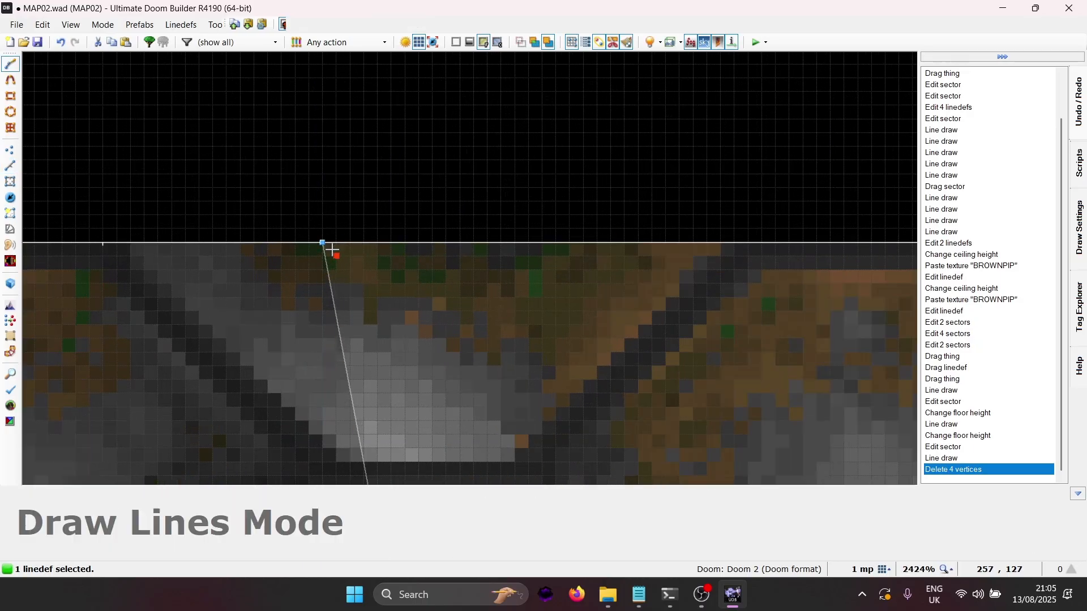
{"action": "left_click", "coordinate": [323, 244]}
{"action": "middle_click_drag", "start_coordinate": [726, 275], "coordinate": [360, 282]}
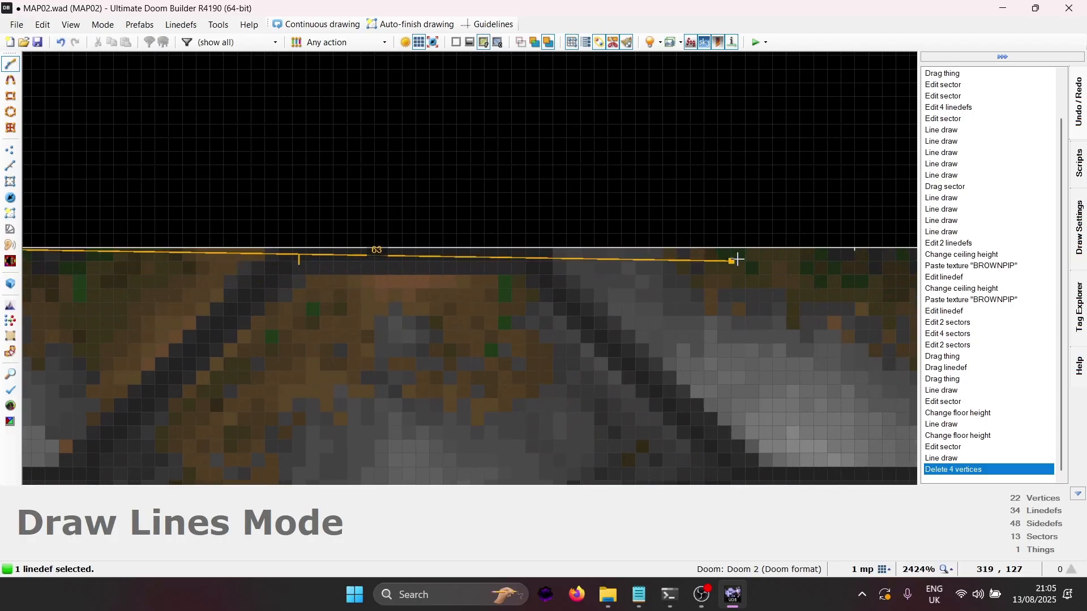
{"action": "middle_click_drag", "start_coordinate": [737, 258], "coordinate": [318, 274]}
{"action": "scroll", "coordinate": [467, 282], "scroll_direction": "up", "scroll_amount": 2}
{"action": "left_click", "coordinate": [385, 270]}
{"action": "middle_click_drag", "start_coordinate": [707, 268], "coordinate": [274, 272]}
{"action": "middle_click_drag", "start_coordinate": [750, 272], "coordinate": [328, 272]}
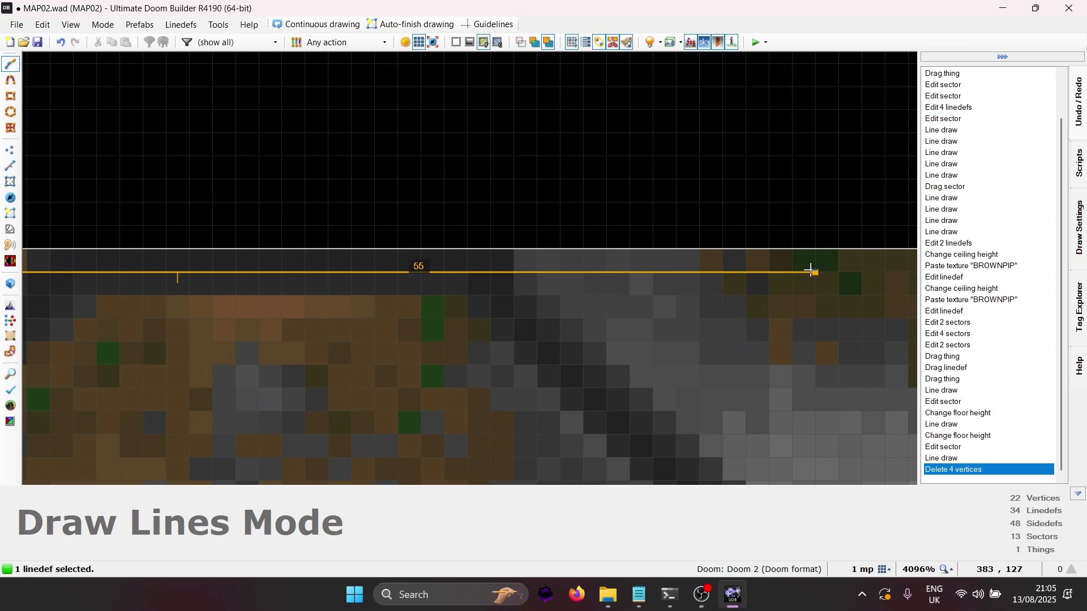
{"action": "middle_click_drag", "start_coordinate": [820, 271], "coordinate": [458, 284]}
{"action": "left_click", "coordinate": [848, 262]}
Draw a shallow V line along the north wall from 400, 128 through 416, 127 to 432, 128.
{"action": "middle_click_drag", "start_coordinate": [849, 262], "coordinate": [401, 239]}
{"action": "key", "text": "space"}
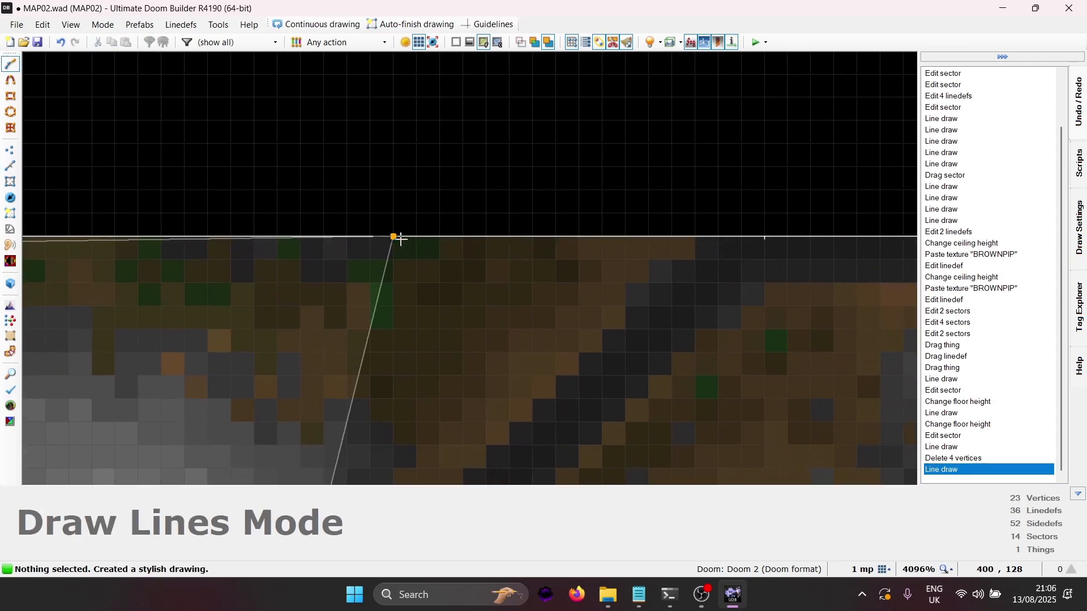
{"action": "middle_click_drag", "start_coordinate": [783, 260], "coordinate": [628, 261]}
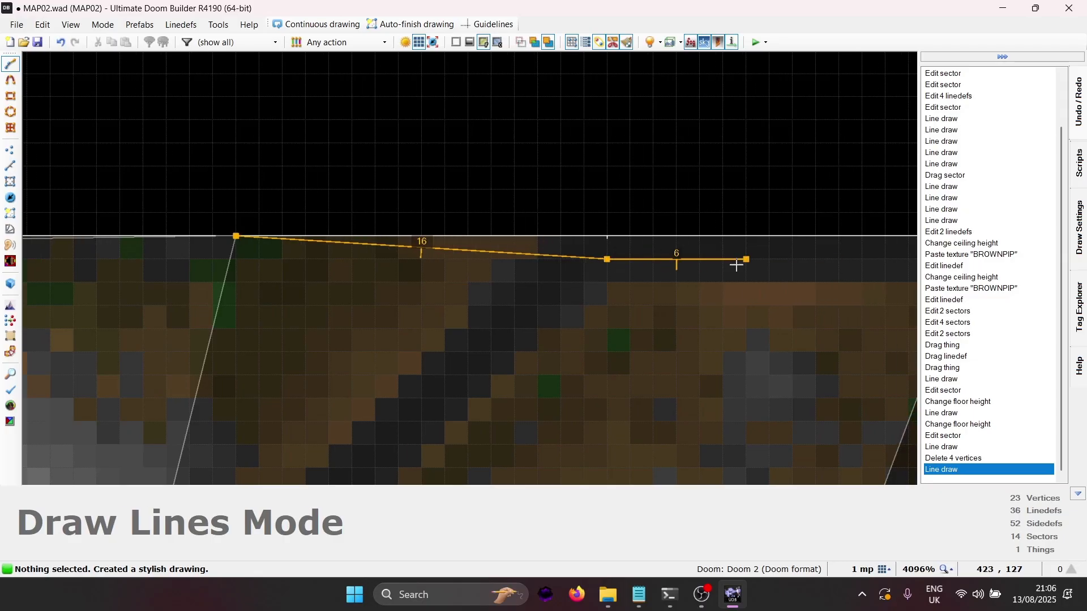
{"action": "middle_click_drag", "start_coordinate": [736, 265], "coordinate": [455, 268]}
{"action": "left_click", "coordinate": [696, 247]}
Draw a shallow V line along the north wall from 224, 128 through 240, 127 to 256, 128.
{"action": "middle_click_drag", "start_coordinate": [294, 183], "coordinate": [828, 202]}
{"action": "middle_click_drag", "start_coordinate": [141, 213], "coordinate": [678, 213]}
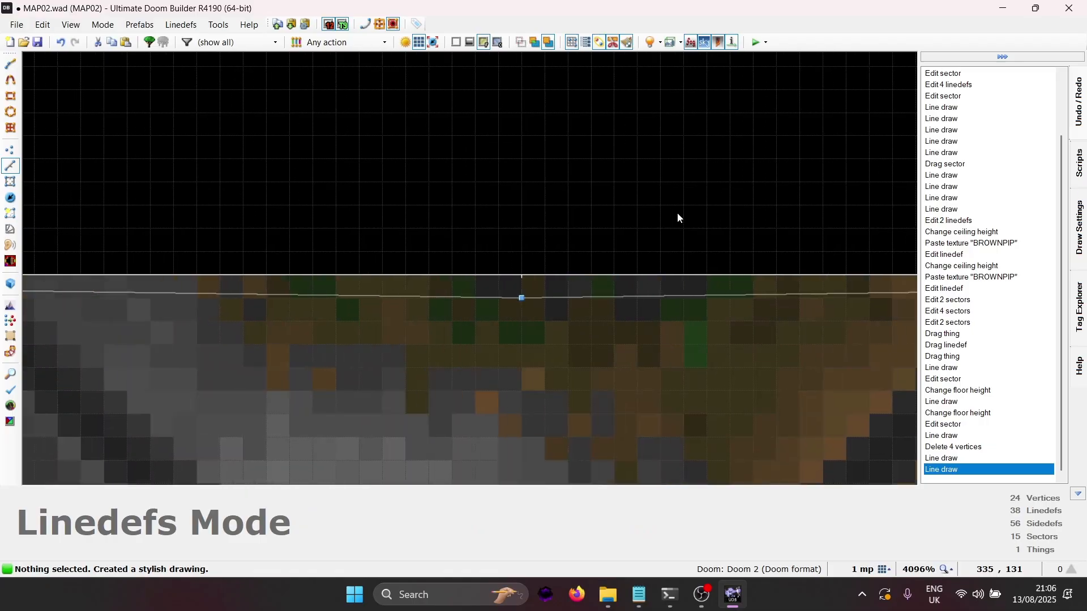
{"action": "middle_click_drag", "start_coordinate": [245, 218], "coordinate": [718, 223]}
{"action": "middle_click_drag", "start_coordinate": [207, 238], "coordinate": [719, 211]}
{"action": "middle_click_drag", "start_coordinate": [215, 188], "coordinate": [750, 209]}
{"action": "middle_click_drag", "start_coordinate": [189, 215], "coordinate": [723, 152]}
{"action": "mouse_move", "coordinate": [455, 179]}
{"action": "middle_mouse_down"}
{"action": "mouse_move", "coordinate": [249, 207]}
{"action": "mouse_move", "coordinate": [518, 210]}
{"action": "middle_mouse_up"}
{"action": "key", "text": "ctrl+d"}
{"action": "left_click", "coordinate": [240, 235]}
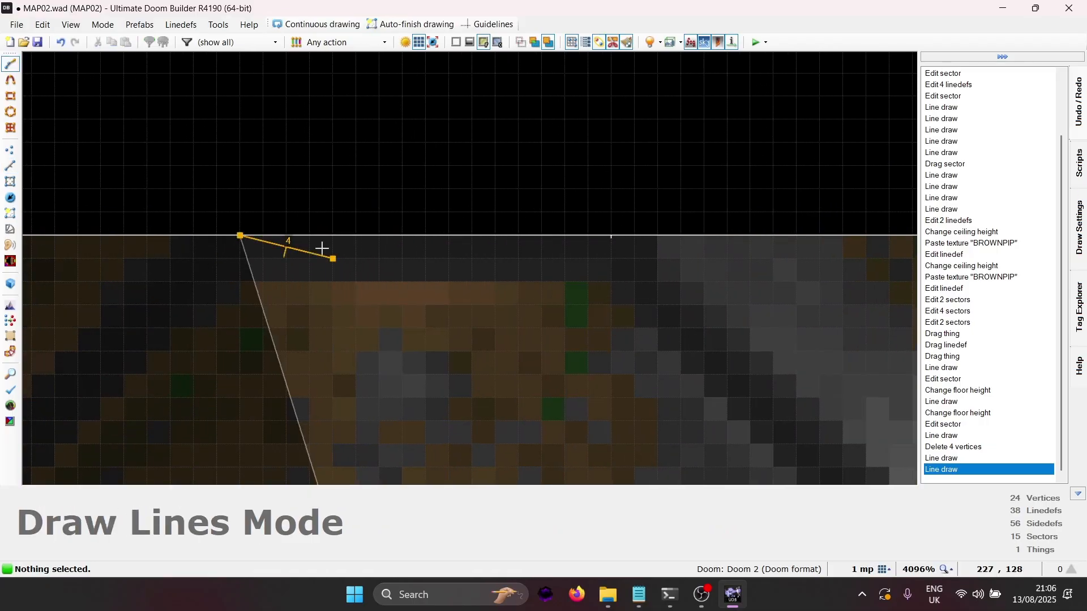
{"action": "middle_click_drag", "start_coordinate": [721, 262], "coordinate": [80, 262]}
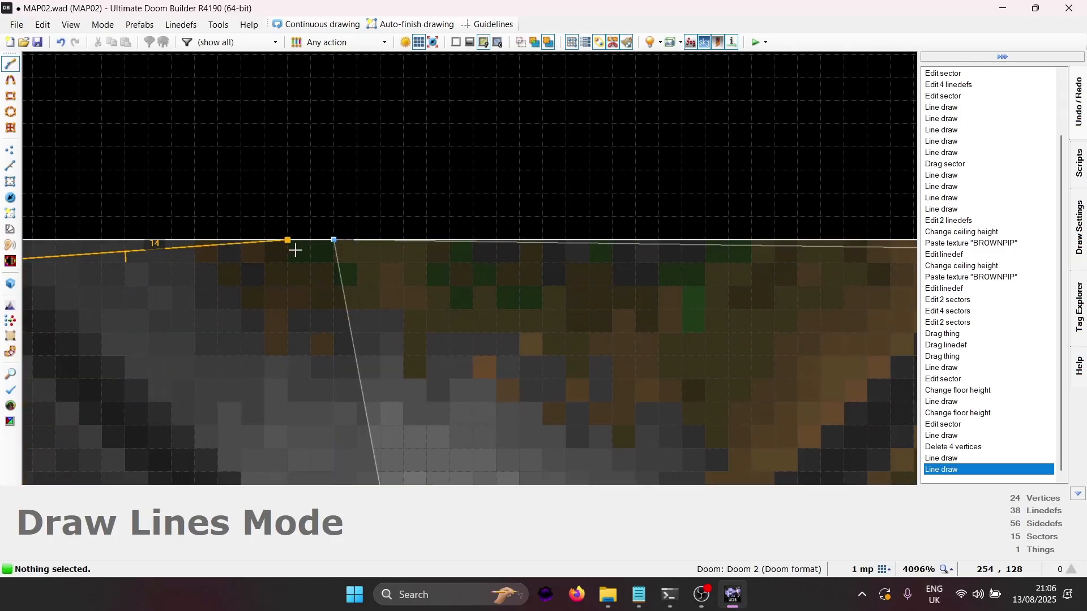
{"action": "left_click", "coordinate": [333, 240]}
Draw a second, deeper V line from 224, 128 through 240, 126 to 256, 128 beneath the first one.
{"action": "scroll", "coordinate": [333, 250], "scroll_direction": "down", "scroll_amount": 5}
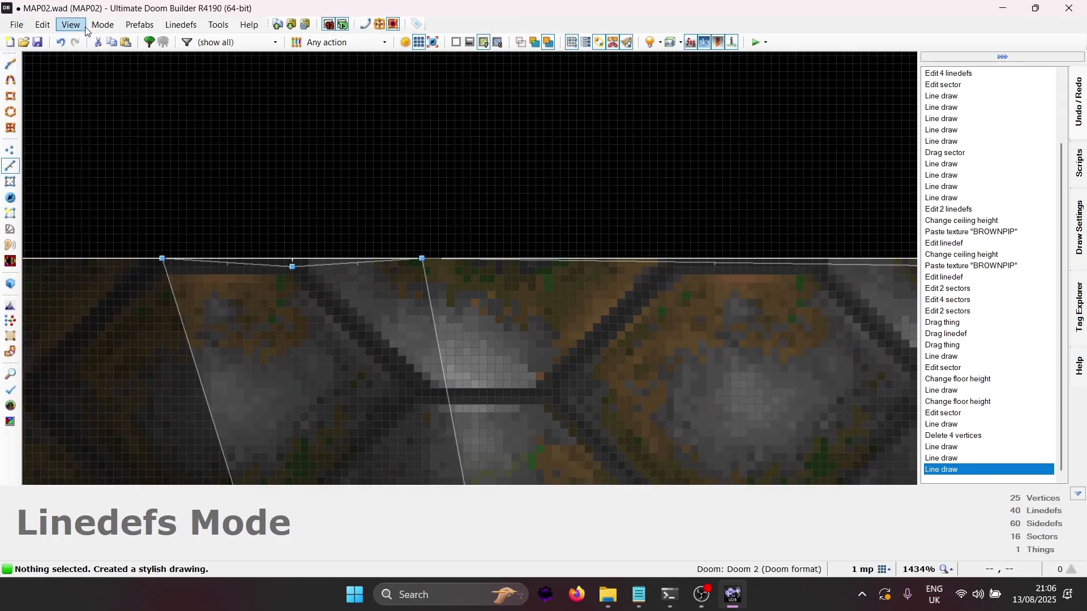
{"action": "scroll", "coordinate": [186, 264], "scroll_direction": "up", "scroll_amount": 5}
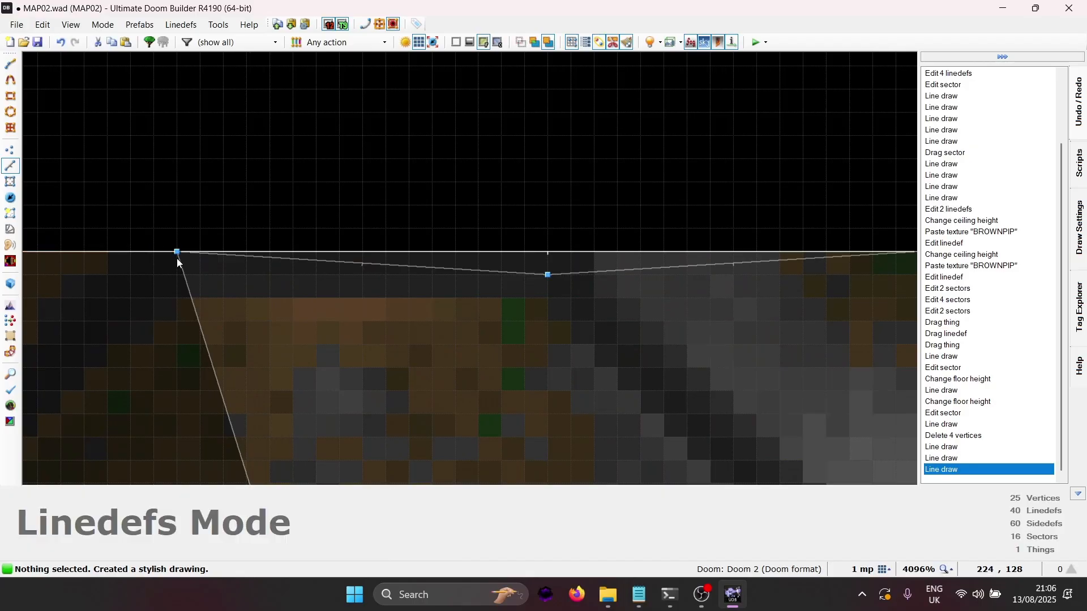
{"action": "key", "text": "d"}
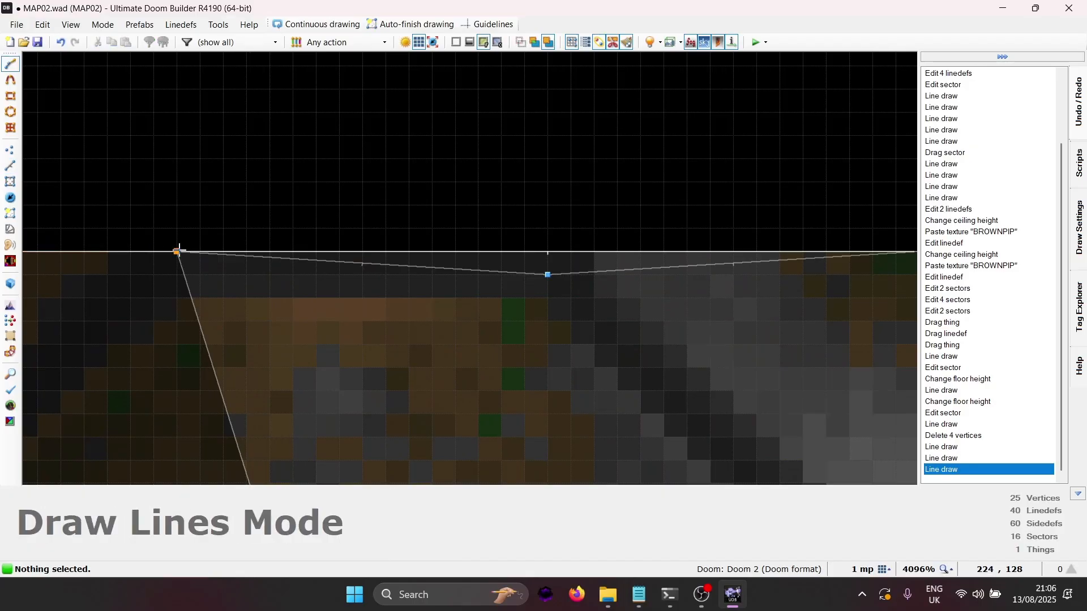
{"action": "left_click", "coordinate": [177, 252]}
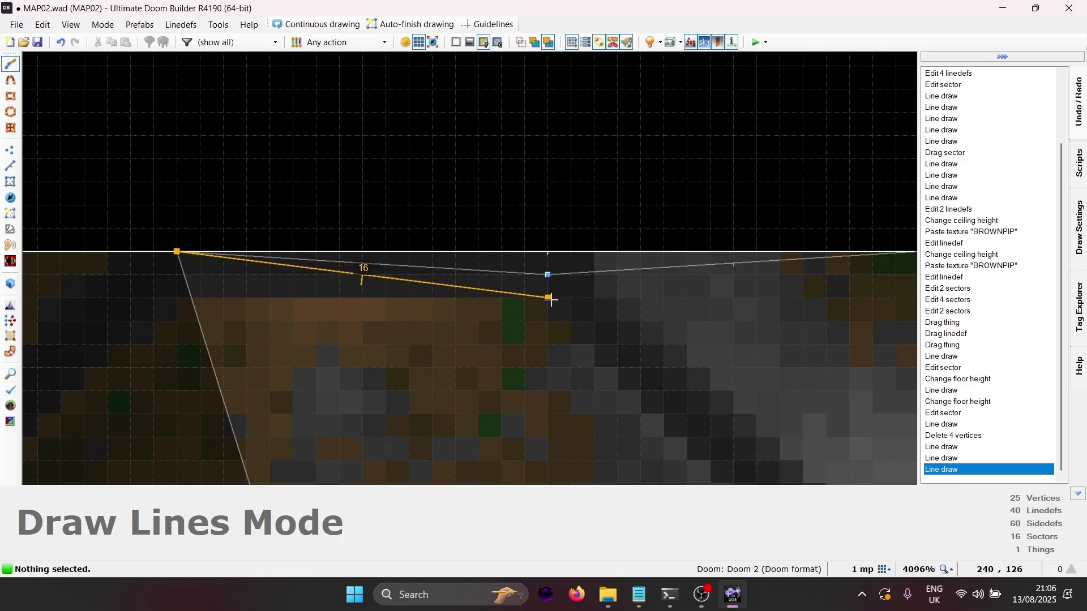
{"action": "middle_click_drag", "start_coordinate": [551, 288], "coordinate": [266, 293]}
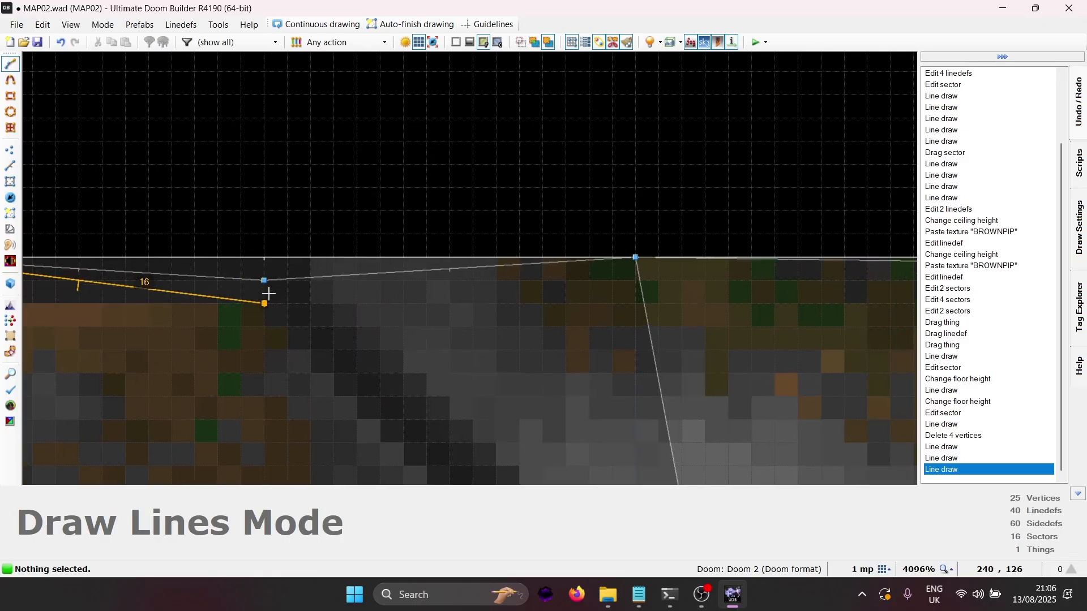
{"action": "left_click", "coordinate": [636, 258]}
{"action": "right_click", "coordinate": [637, 260]}
Draw a second, deeper V line along the middle wall section from 256, 128 through 328, 126 to 400, 128.
{"action": "middle_click_drag", "start_coordinate": [638, 264], "coordinate": [249, 253]}
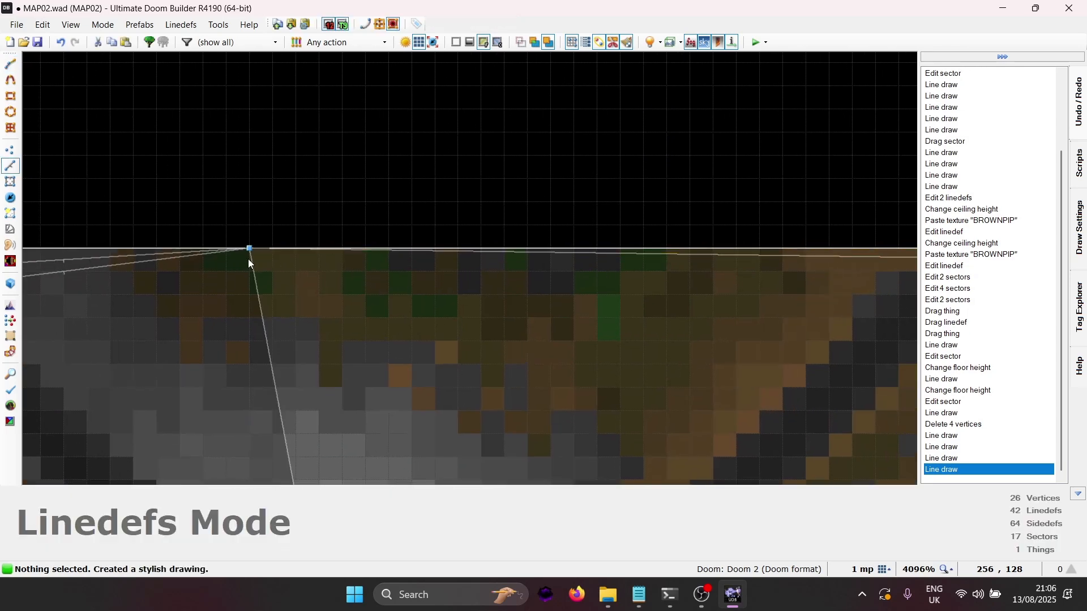
{"action": "key", "text": "d"}
{"action": "left_click", "coordinate": [250, 253]}
{"action": "middle_click_drag", "start_coordinate": [850, 327], "coordinate": [216, 311]}
{"action": "middle_click_drag", "start_coordinate": [760, 280], "coordinate": [217, 280]}
{"action": "left_click", "coordinate": [735, 275]}
{"action": "middle_click_drag", "start_coordinate": [814, 275], "coordinate": [29, 283]}
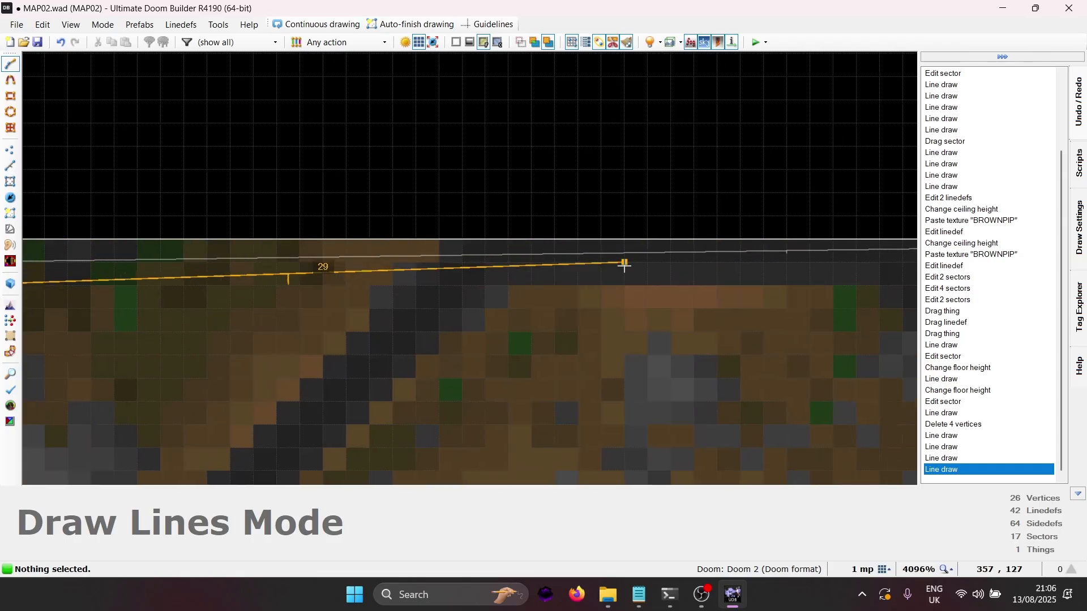
{"action": "middle_click_drag", "start_coordinate": [695, 273], "coordinate": [249, 357]}
{"action": "middle_click_drag", "start_coordinate": [866, 360], "coordinate": [417, 374]}
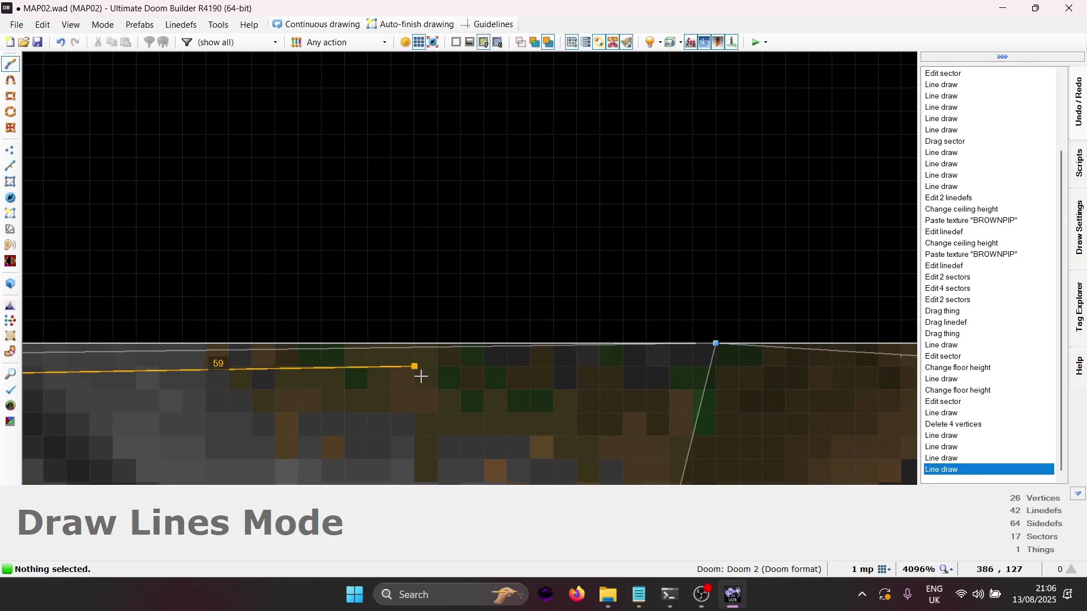
{"action": "left_click", "coordinate": [717, 346]}
Draw a second, deeper V line along the eastern wall section from 400, 128 through 416, 126 to 432, 128.
{"action": "scroll", "coordinate": [368, 203], "scroll_direction": "down", "scroll_amount": 3}
{"action": "key", "text": "d"}
{"action": "left_click", "coordinate": [344, 217]}
{"action": "left_click", "coordinate": [563, 244]}
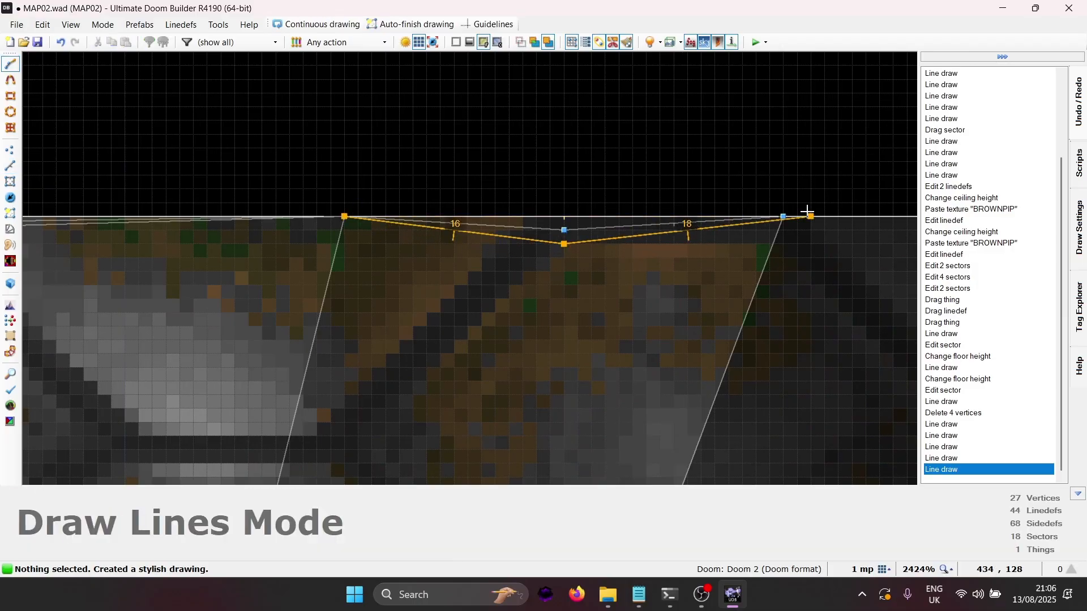
{"action": "left_click", "coordinate": [779, 213]}
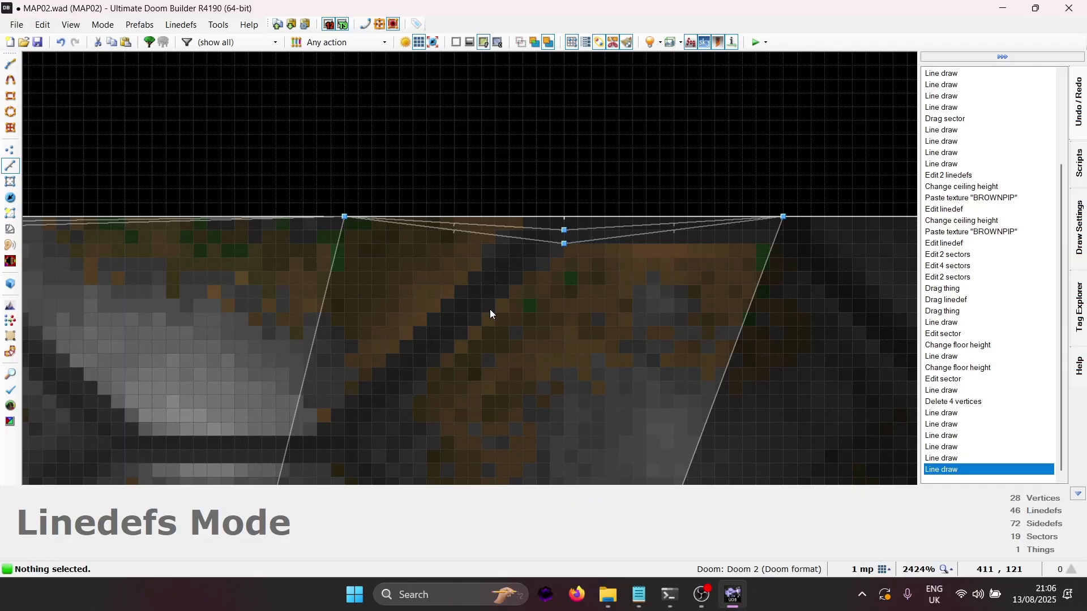
In the 3D view, select the three ceilings of the light-beam sectors in front of the wall and raise them to 512.
{"action": "key", "text": "w"}
{"action": "key", "text": "g"}
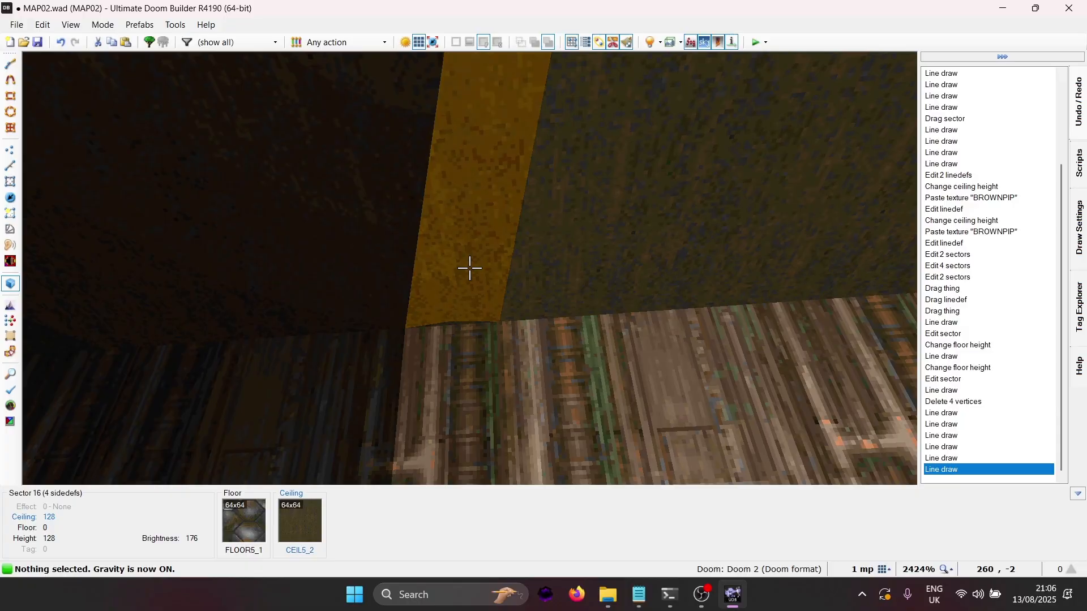
{"action": "left_click", "coordinate": [469, 268]}
{"action": "left_click", "coordinate": [470, 268]}
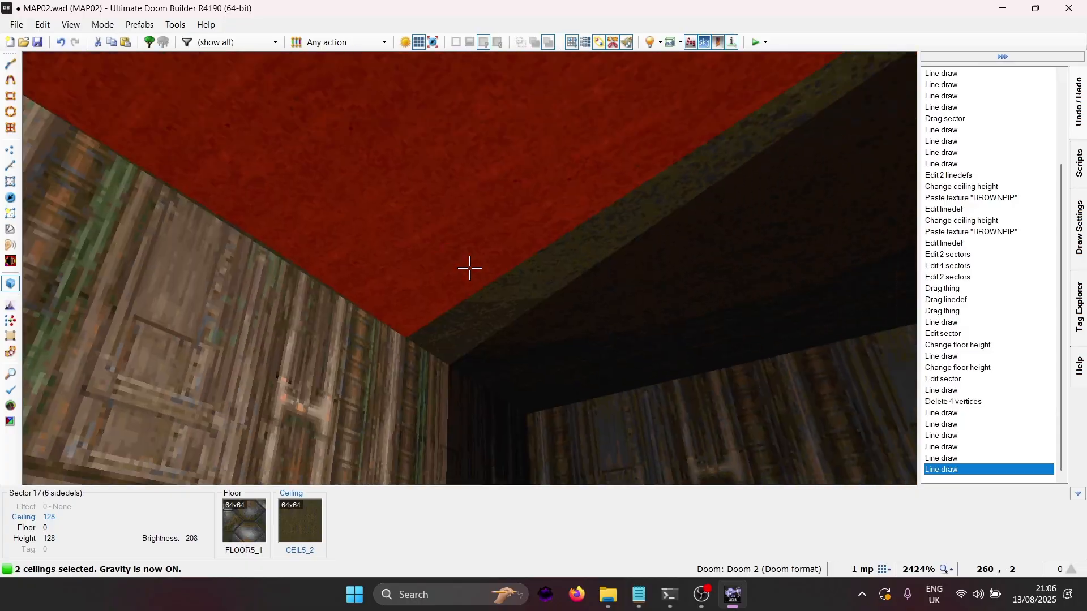
{"action": "left_click", "coordinate": [470, 268]}
{"action": "key", "text": "e"}
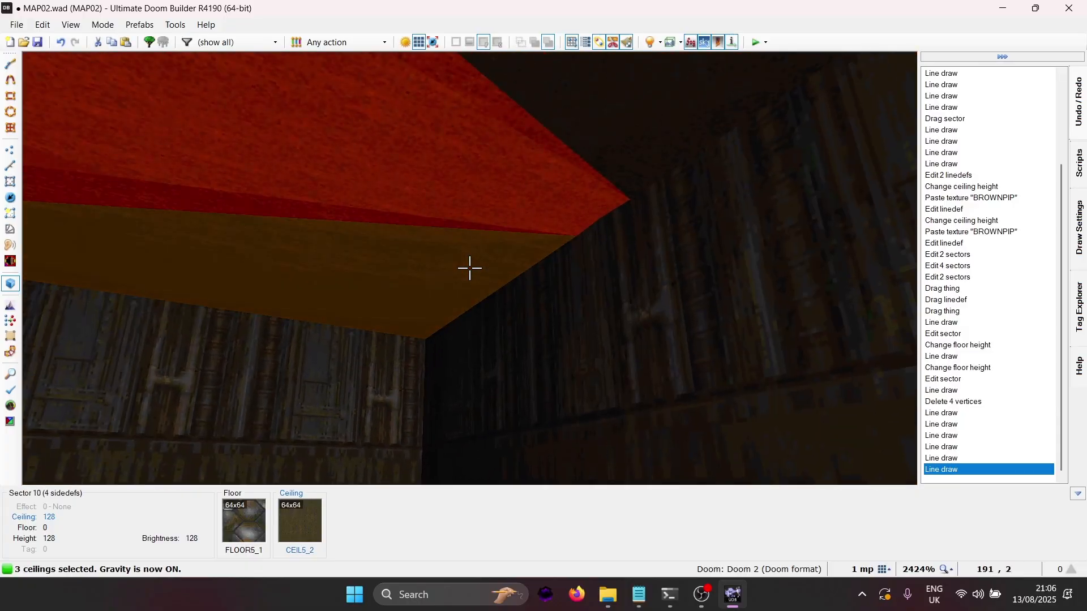
{"action": "scroll", "coordinate": [470, 268], "scroll_direction": "up", "scroll_amount": 4}
{"action": "scroll", "coordinate": [470, 268], "scroll_direction": "up", "scroll_amount": 14}
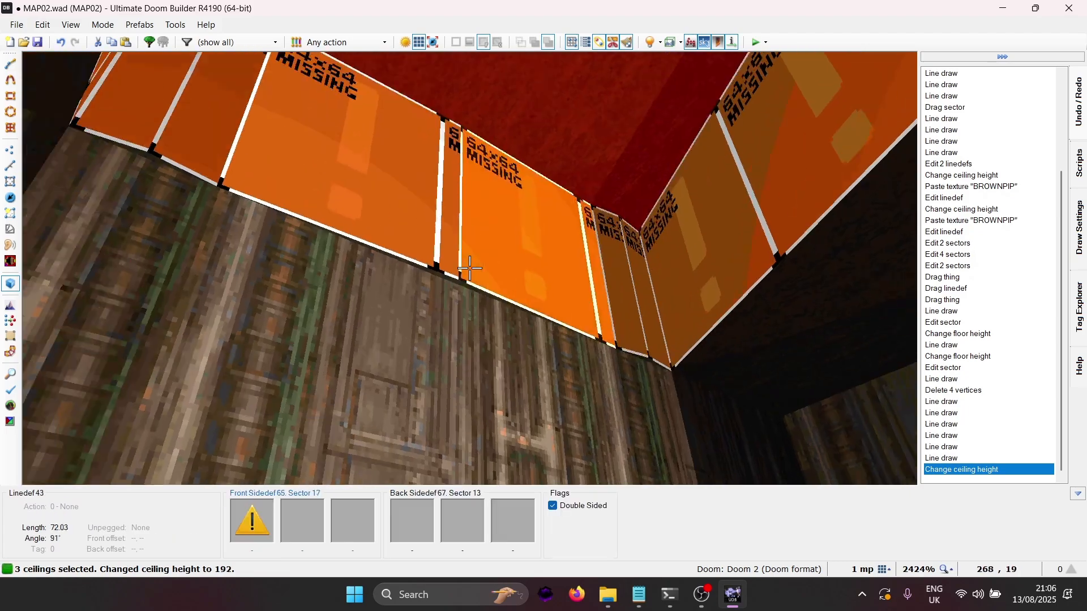
{"action": "scroll", "coordinate": [470, 267], "scroll_direction": "up", "scroll_amount": 10}
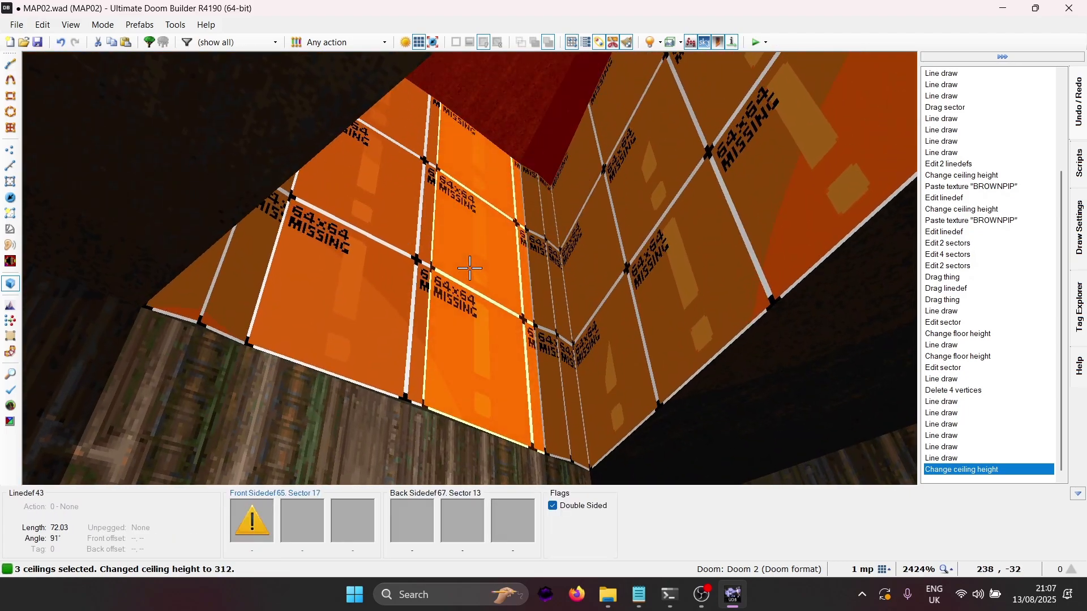
{"action": "key", "text": "g"}
{"action": "key", "text": "d"}
{"action": "scroll", "coordinate": [470, 268], "scroll_direction": "up", "scroll_amount": 2}
{"action": "scroll", "coordinate": [470, 268], "scroll_direction": "up", "scroll_amount": 13}
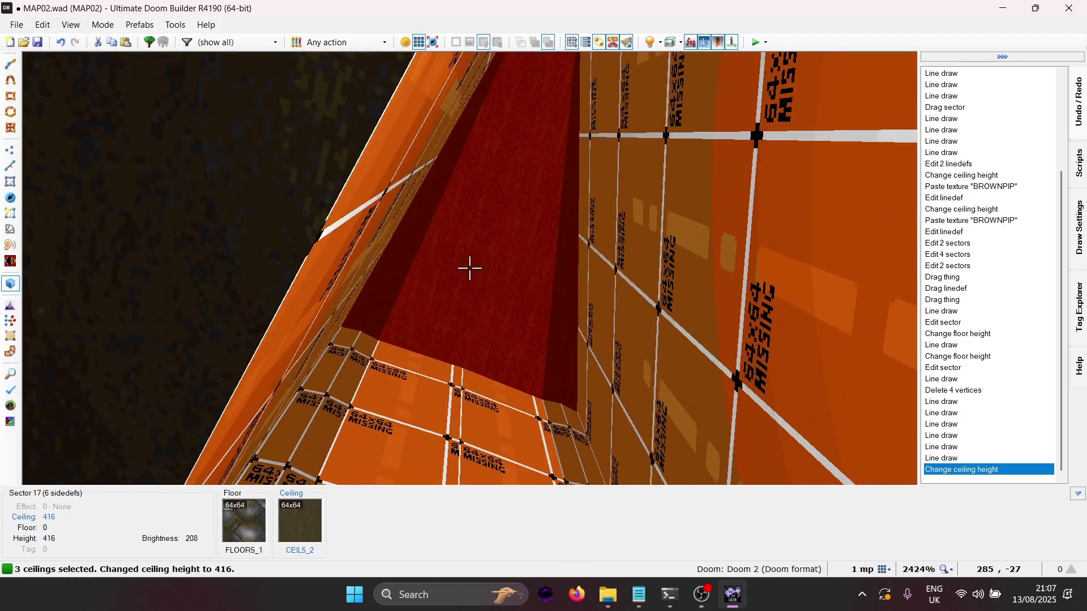
{"action": "scroll", "coordinate": [470, 268], "scroll_direction": "down", "scroll_amount": 2}
{"action": "scroll", "coordinate": [470, 267], "scroll_direction": "up", "scroll_amount": 3}
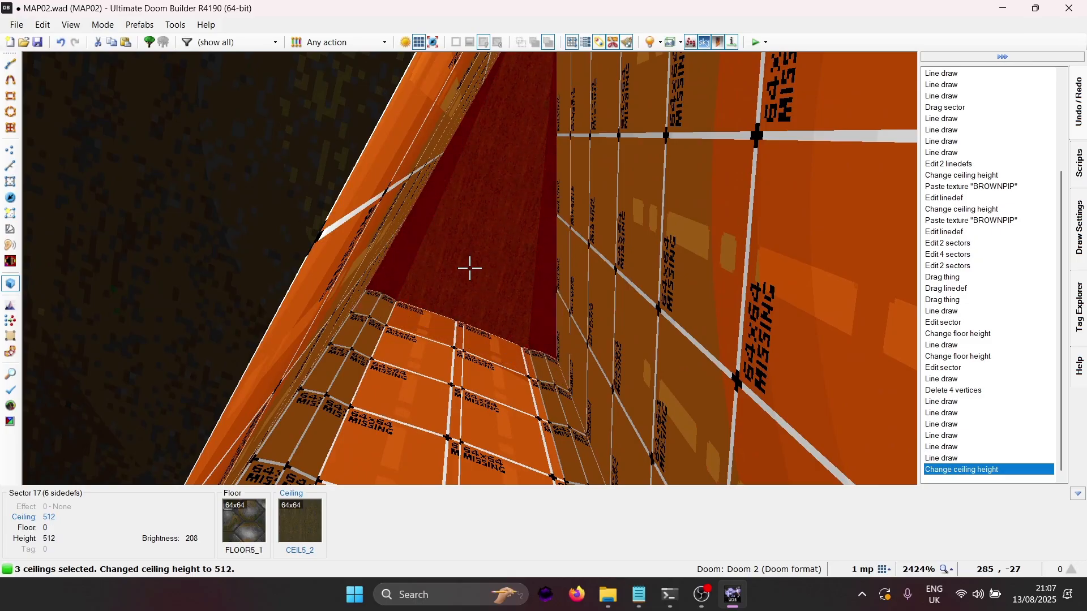
Examine the raised ceiling shaft and its missing upper textures from inside the room and from outside the map.
{"action": "key", "text": "e"}
{"action": "key", "text": "s"}
{"action": "key", "text": "d"}
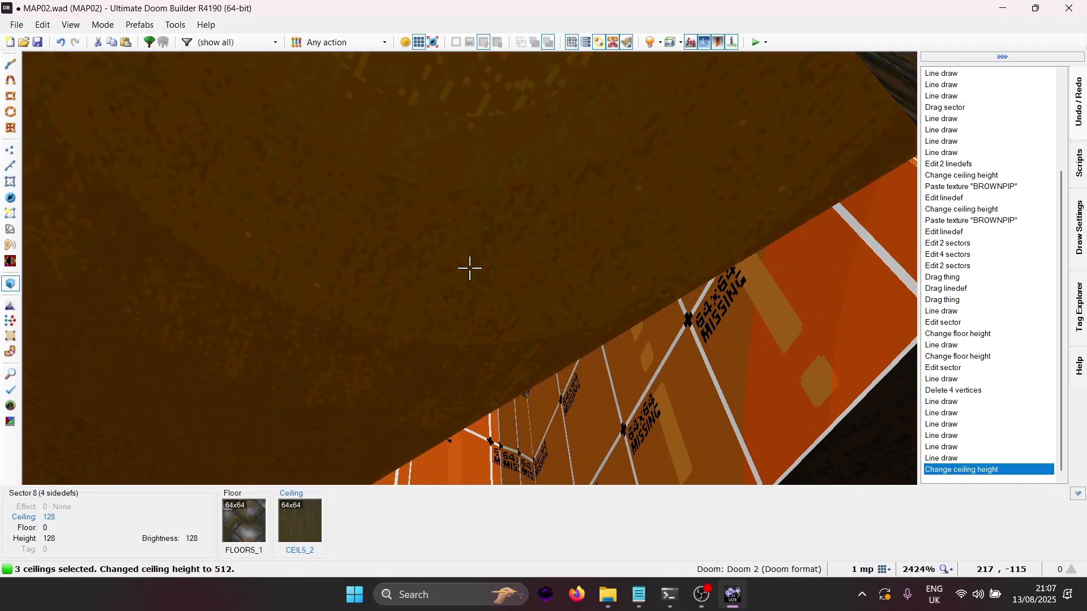
{"action": "key", "text": "e"}
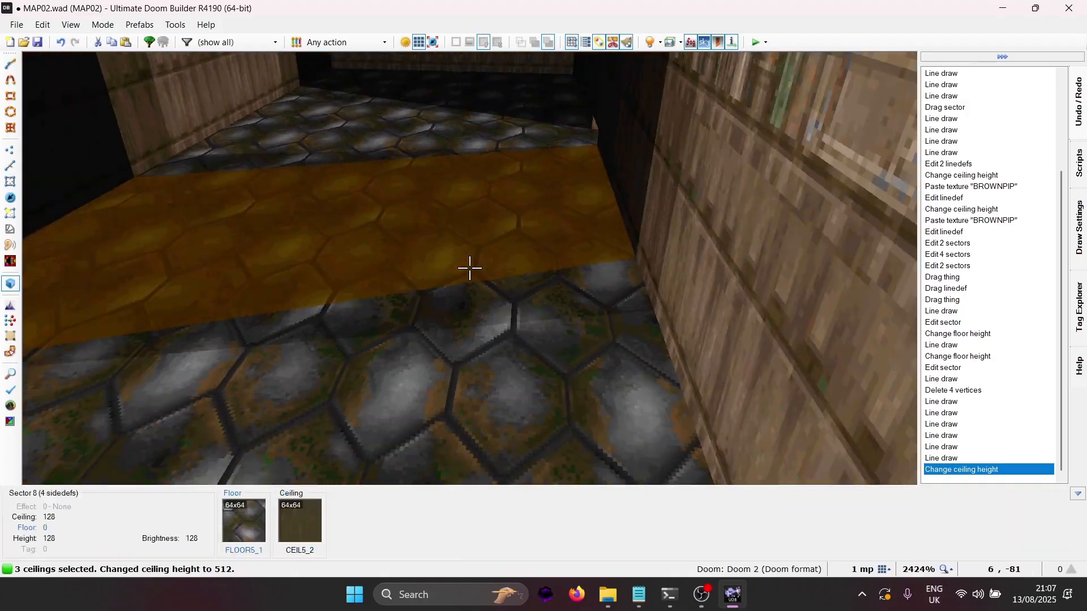
{"action": "key", "text": "e"}
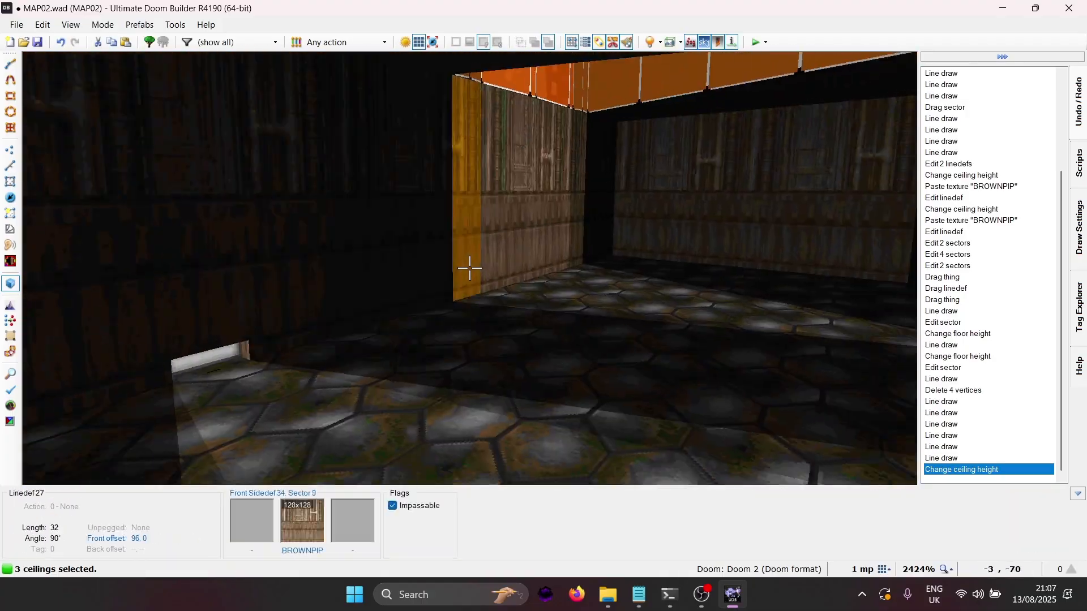
{"action": "key", "text": "d"}
{"action": "key", "text": "e"}
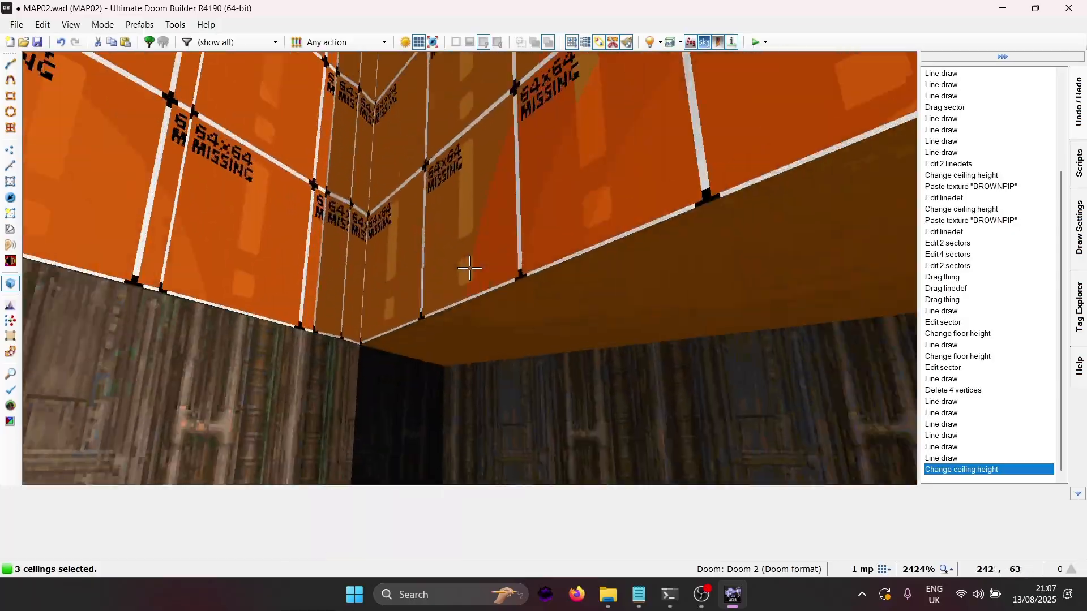
{"action": "key", "text": "d"}
{"action": "key", "text": "e"}
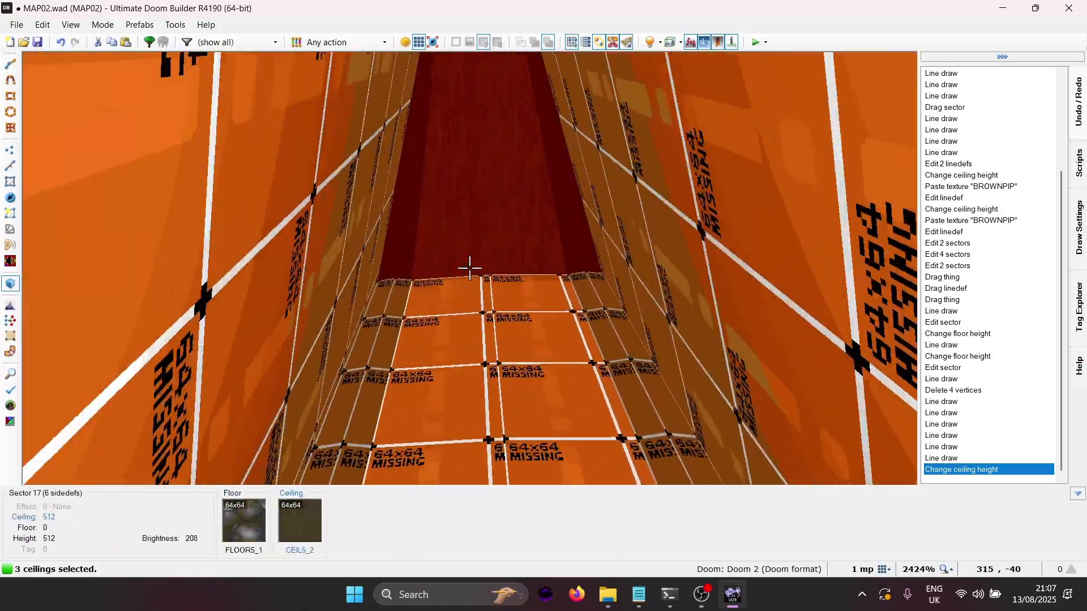
{"action": "key", "text": "d"}
{"action": "key", "text": "e"}
{"action": "key", "text": "d"}
{"action": "key", "text": "f"}
{"action": "key", "text": "d"}
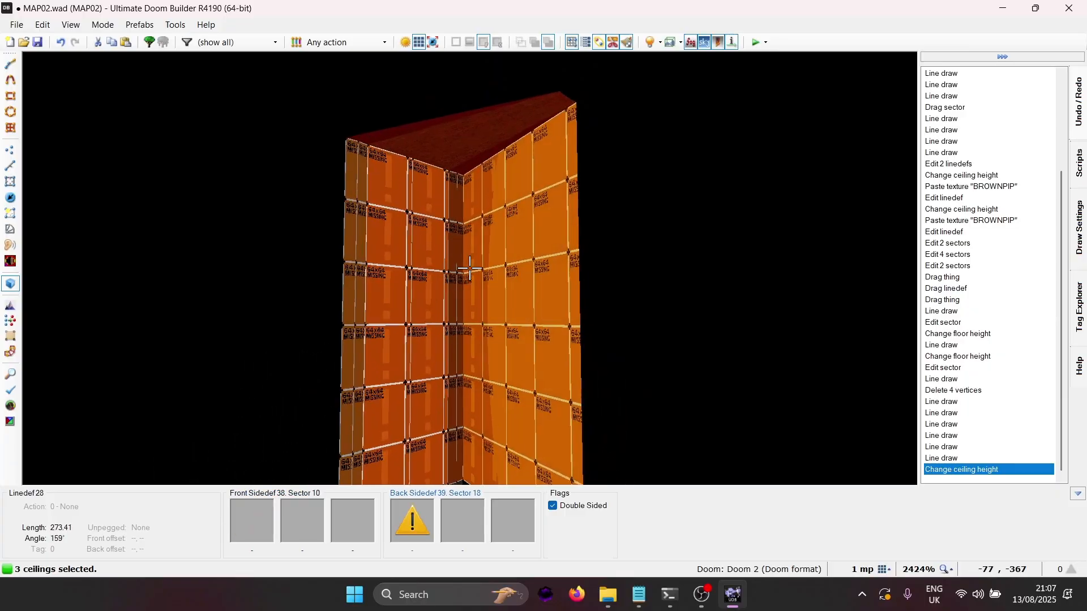
Raise the three selected beam ceilings to 768, turn gravity off and clear the selection.
{"action": "key", "text": "e"}
{"action": "scroll", "coordinate": [470, 268], "scroll_direction": "up", "scroll_amount": 6}
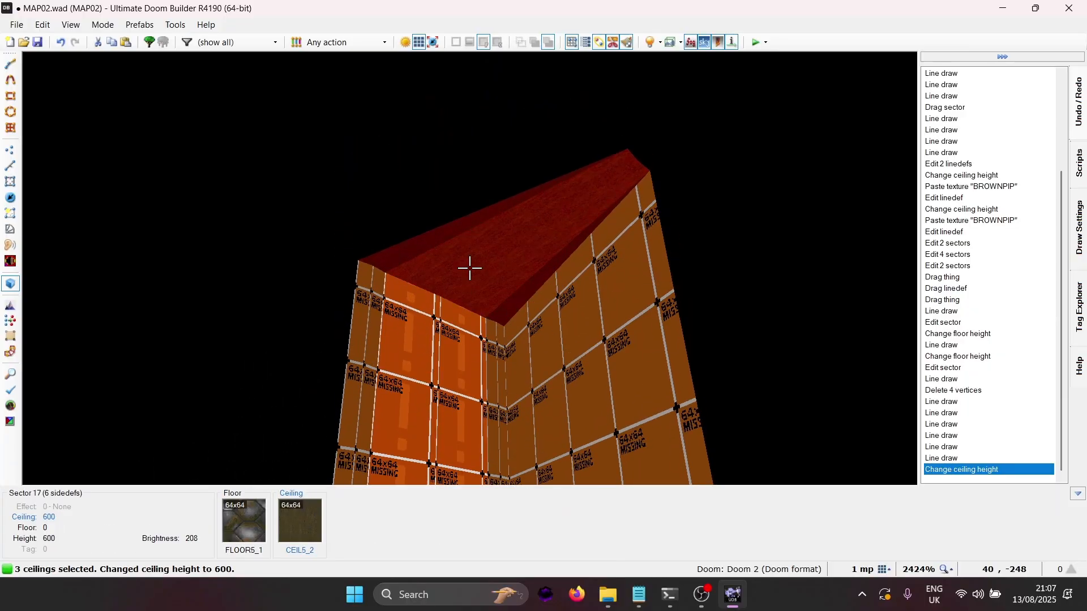
{"action": "scroll", "coordinate": [469, 268], "scroll_direction": "up", "scroll_amount": 7}
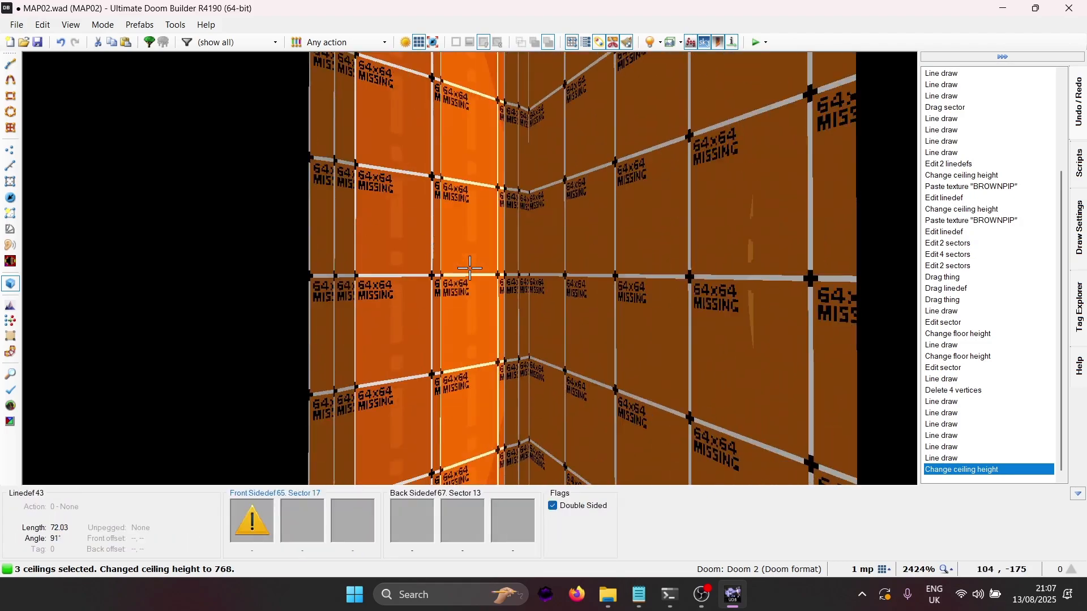
{"action": "key", "text": "g"}
{"action": "key", "text": "c"}
{"action": "key", "text": "g"}
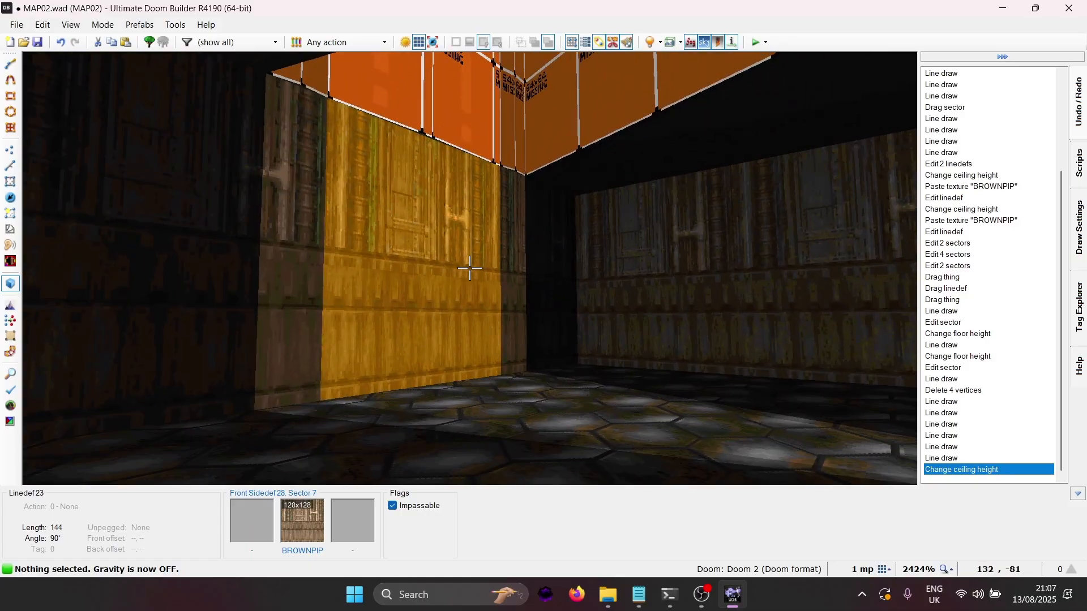
Lower the ceilings of the three thin sectors directly against the lit wall to 37.
{"action": "key", "text": "e"}
{"action": "key", "text": "f"}
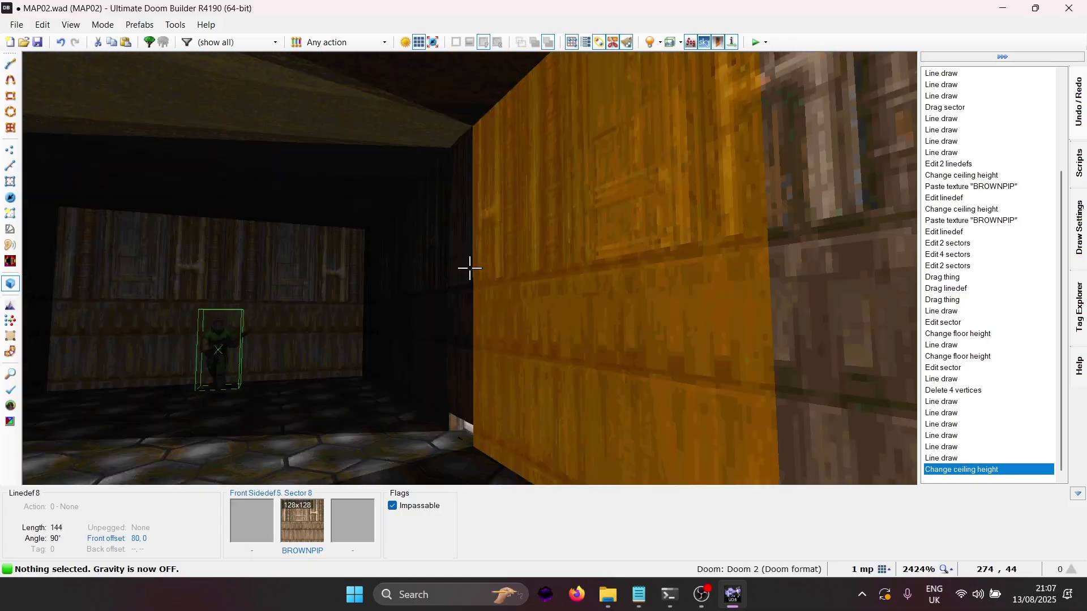
{"action": "key", "text": "e"}
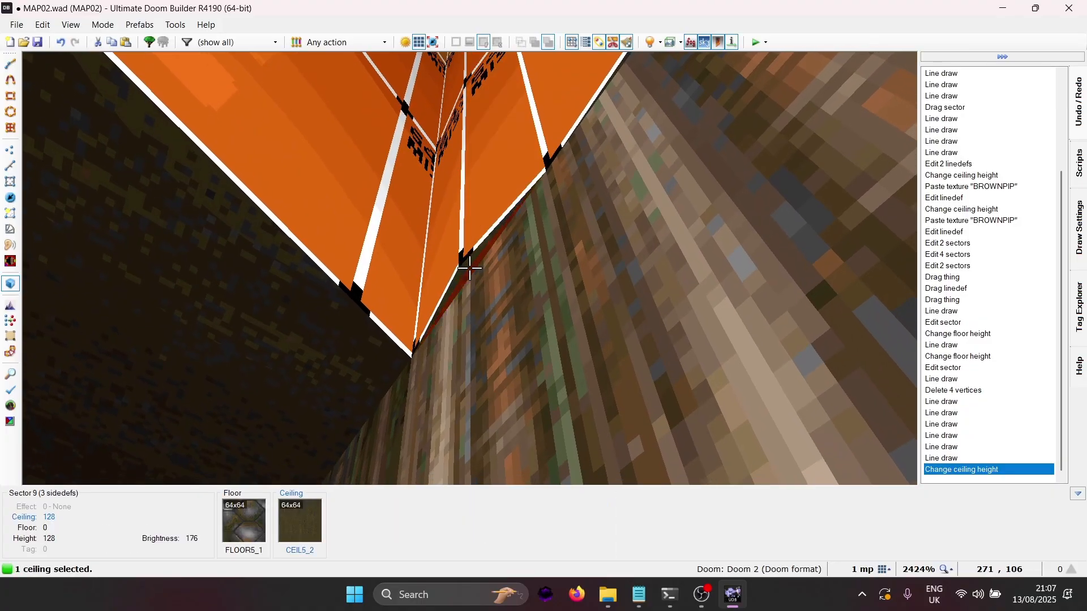
{"action": "key", "text": "d"}
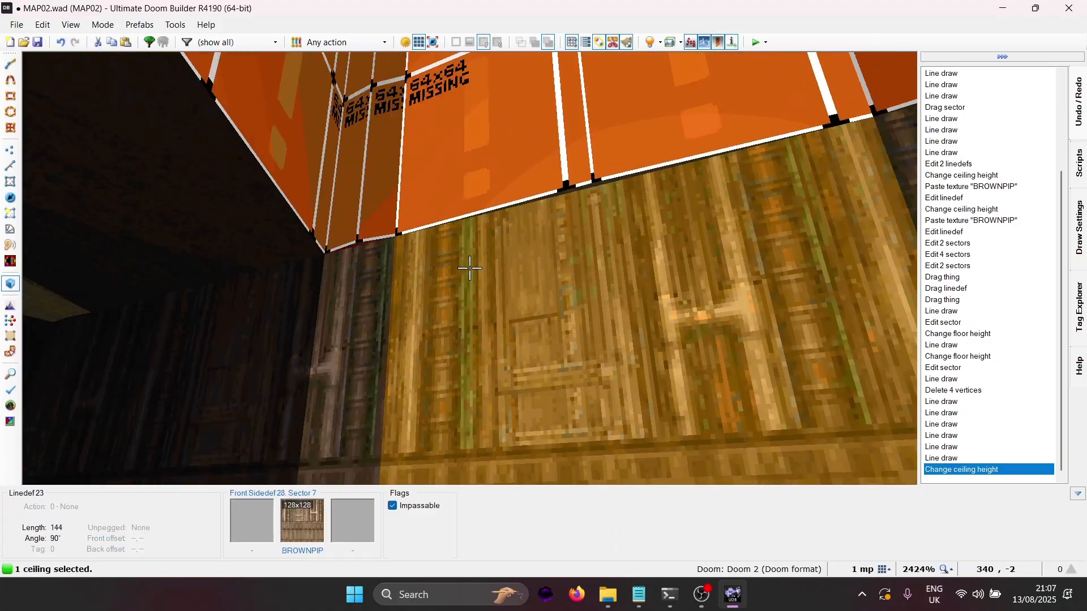
{"action": "key", "text": "e"}
{"action": "key", "text": "d"}
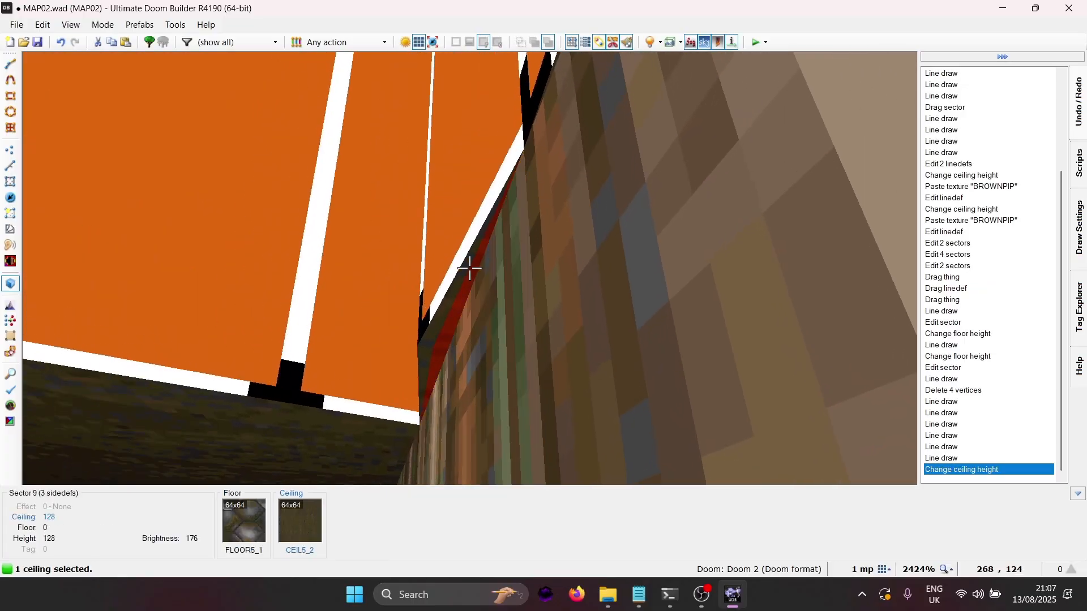
{"action": "key", "text": "d"}
{"action": "left_click", "coordinate": [470, 268]}
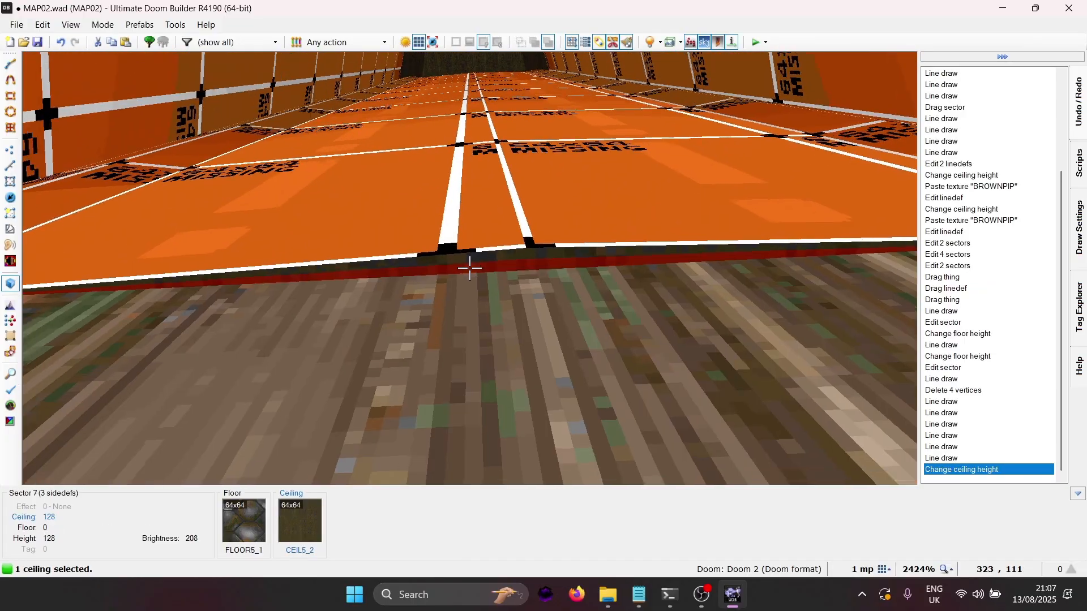
{"action": "key", "text": "d"}
{"action": "key", "text": "f"}
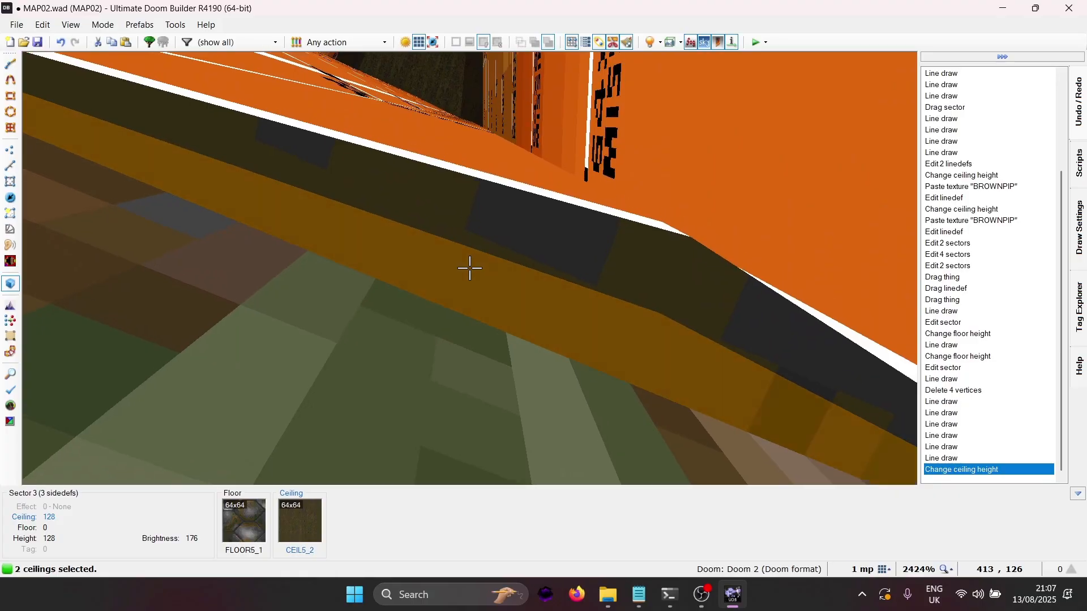
{"action": "key", "text": "f"}
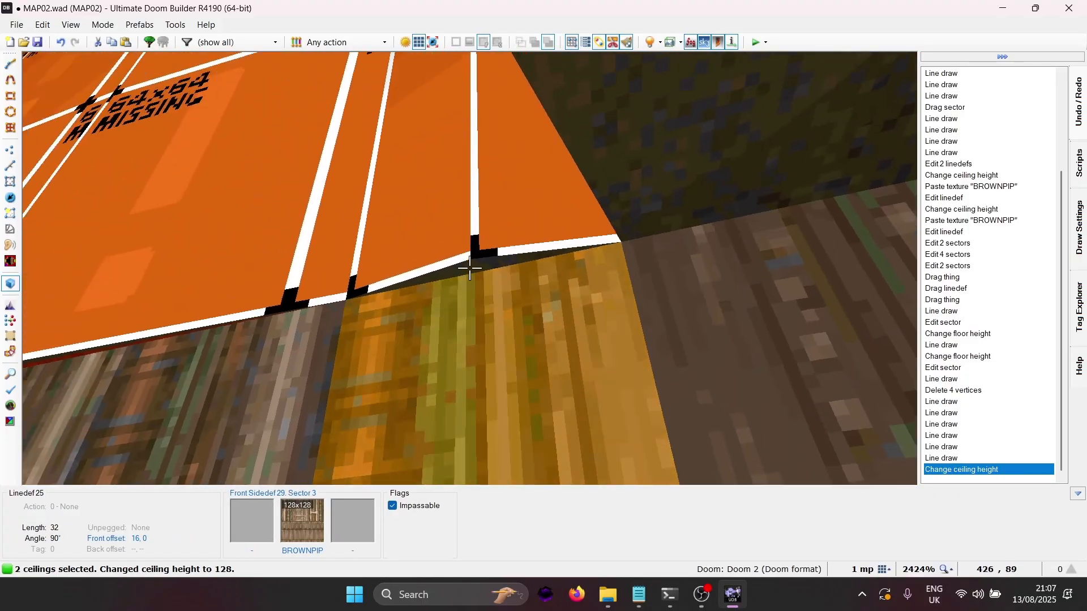
{"action": "key", "text": "e"}
{"action": "left_click", "coordinate": [469, 268]}
{"action": "key", "text": "d"}
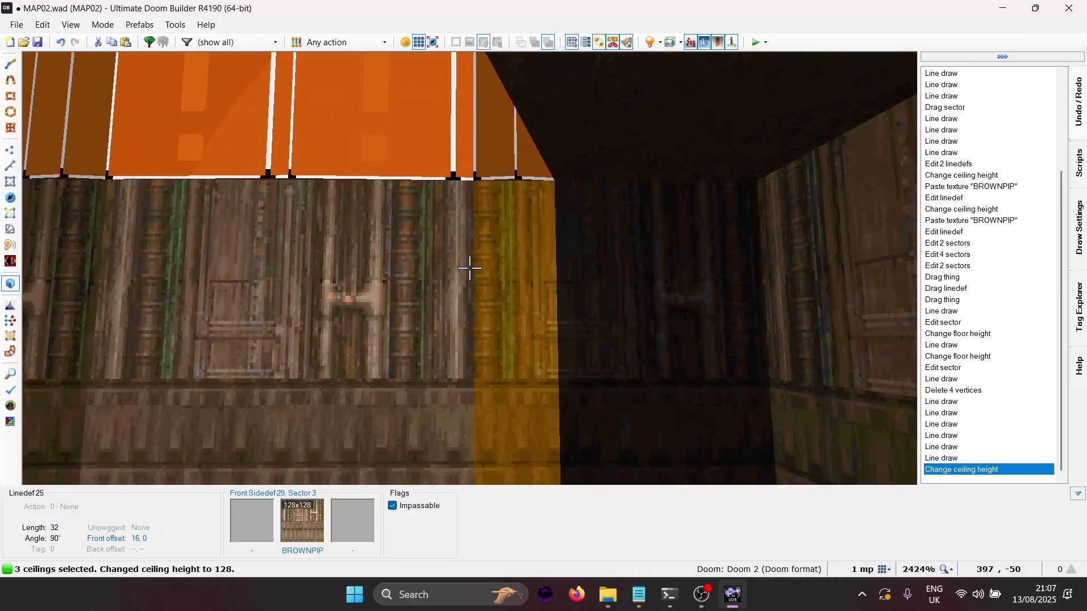
{"action": "scroll", "coordinate": [469, 268], "scroll_direction": "down", "scroll_amount": 6}
{"action": "key", "text": "d"}
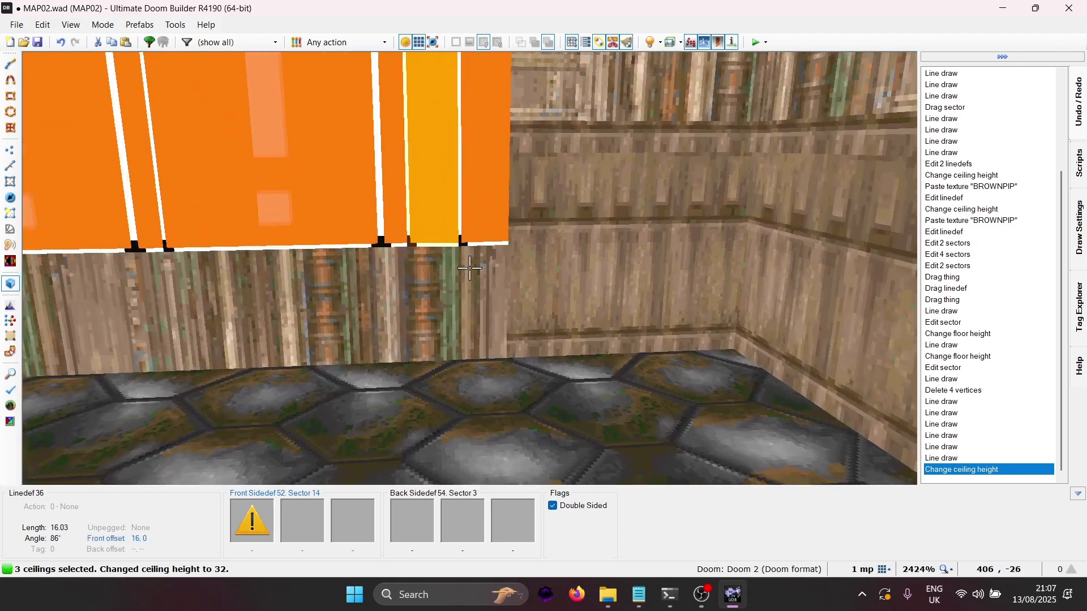
{"action": "key", "text": "e"}
{"action": "key", "text": "f"}
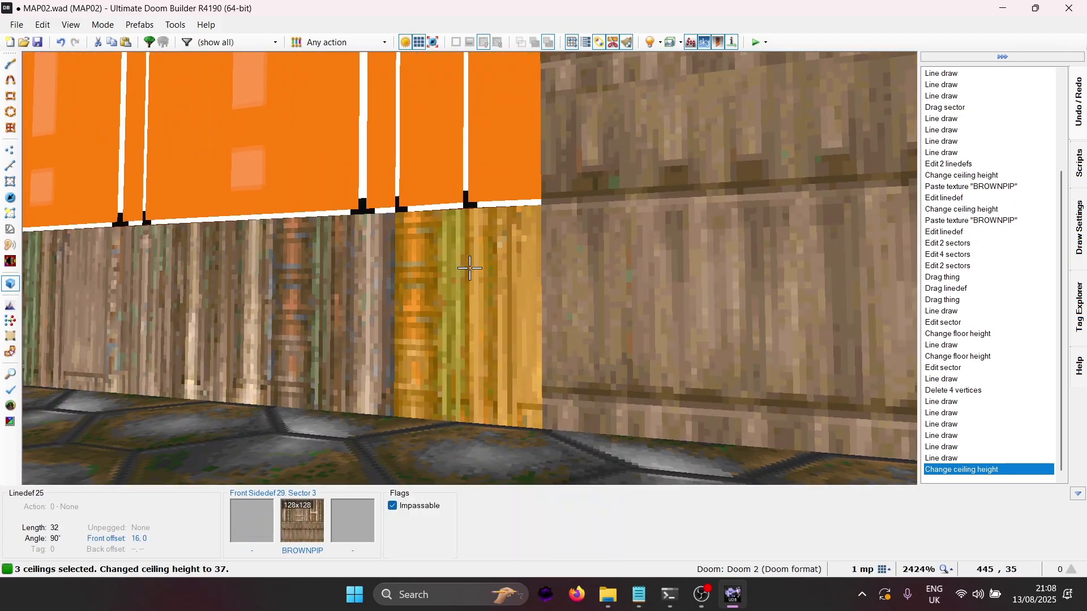
{"action": "key", "text": "c"}
Apply the BROWNPIP texture to the six missing upper wall sections above the thin lowered ceilings and make them Upper Unpegged.
{"action": "key", "text": "e"}
{"action": "key", "text": "b"}
{"action": "key", "text": "s"}
{"action": "key", "text": "d"}
{"action": "key", "text": "e"}
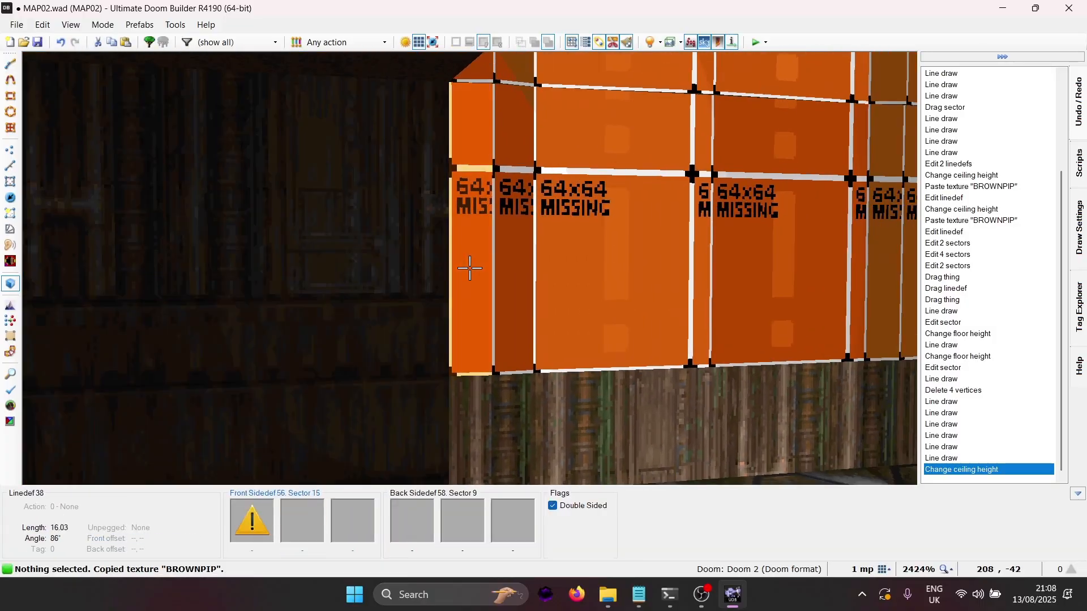
{"action": "left_click", "coordinate": [470, 268]}
{"action": "left_click", "coordinate": [469, 268]}
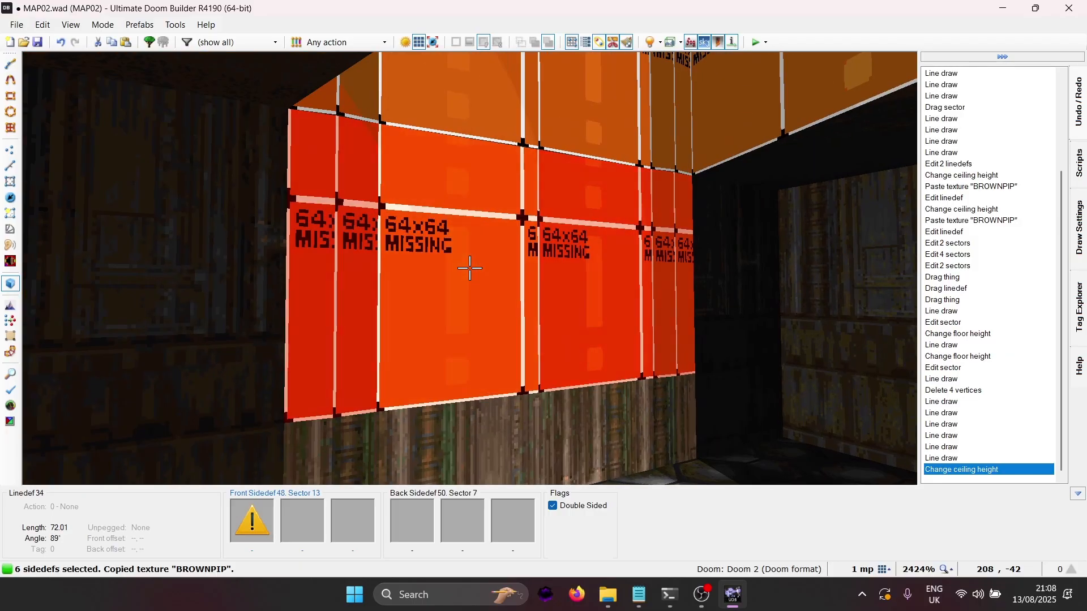
{"action": "key", "text": "ctrl+v"}
{"action": "right_click", "coordinate": [470, 268]}
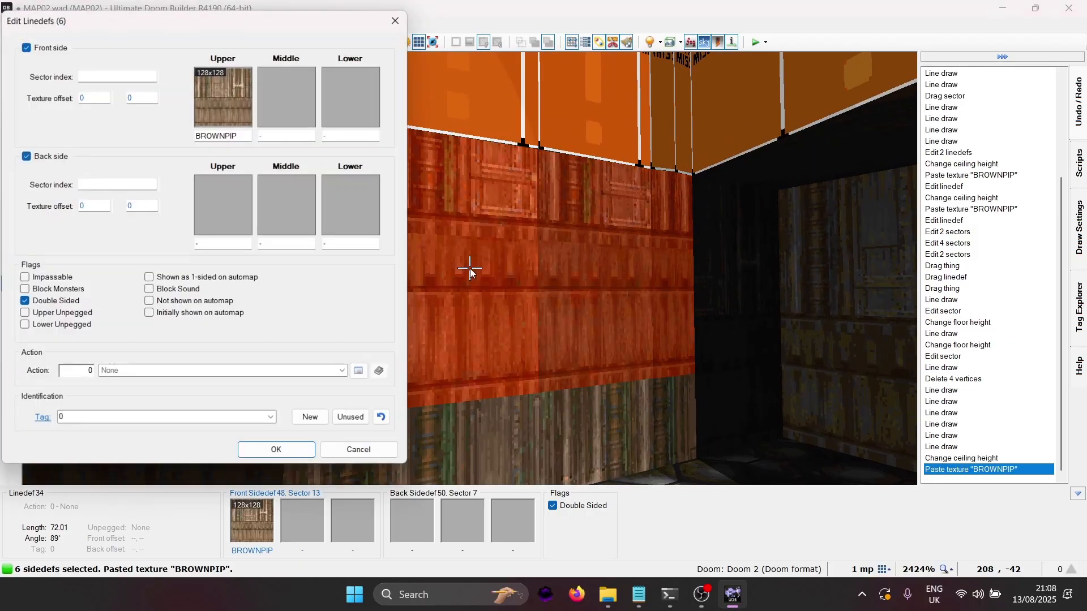
{"action": "left_click", "coordinate": [277, 452]}
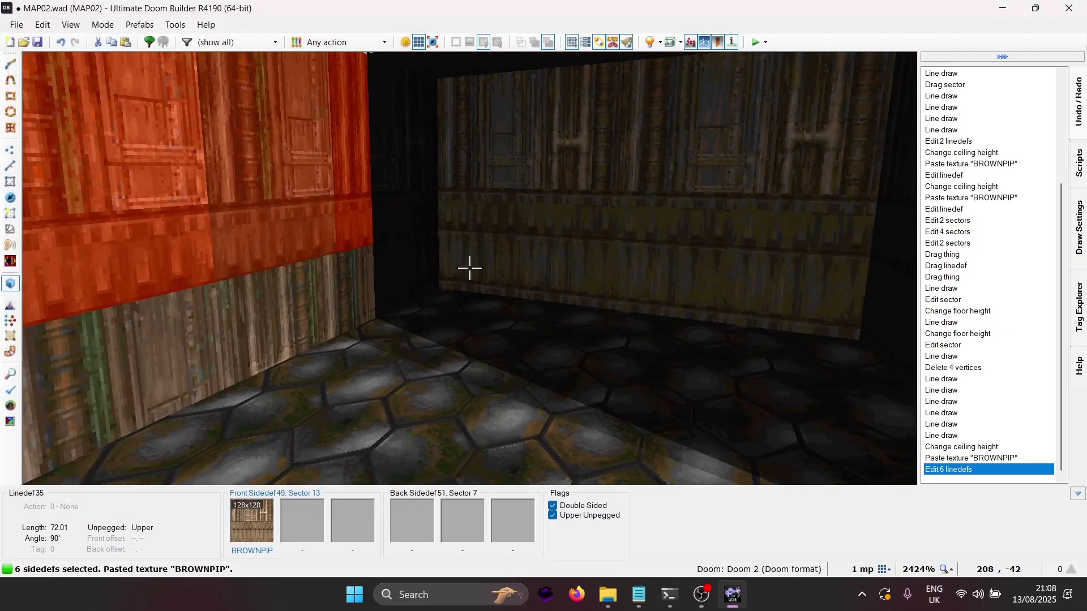
Make the three lit lower wall sections beneath the thin ceilings Lower Unpegged.
{"action": "key", "text": "c"}
{"action": "key", "text": "e"}
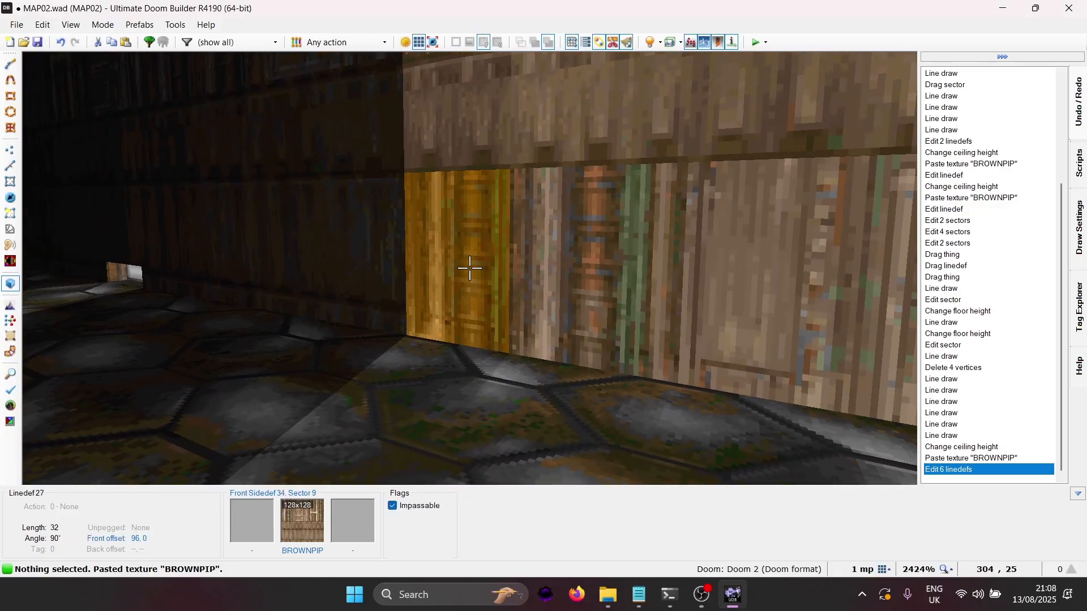
{"action": "left_click", "coordinate": [470, 268]}
{"action": "left_click", "coordinate": [470, 268]}
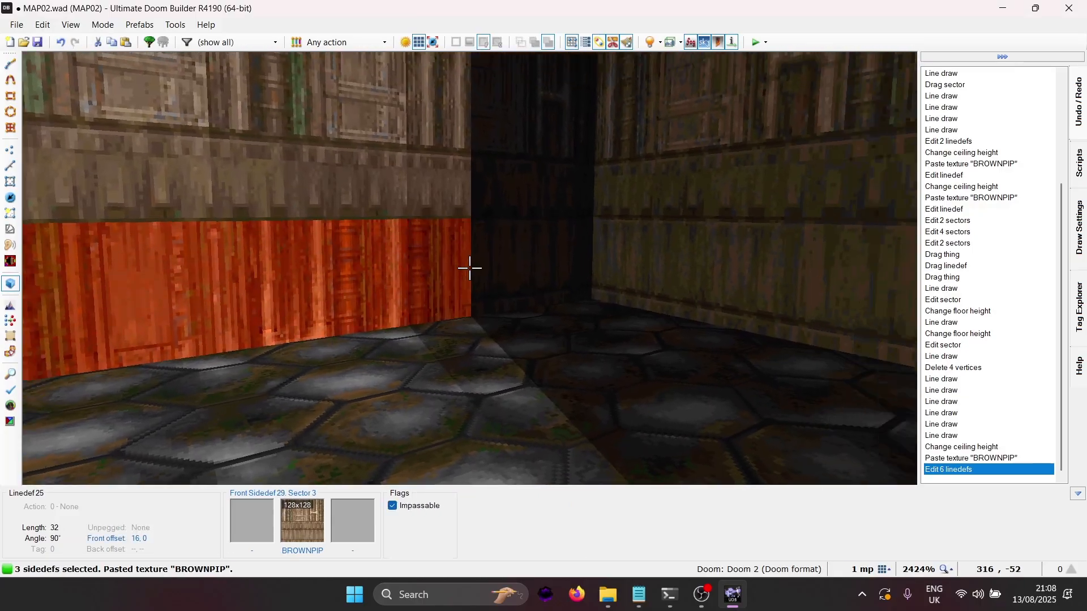
{"action": "key", "text": "e"}
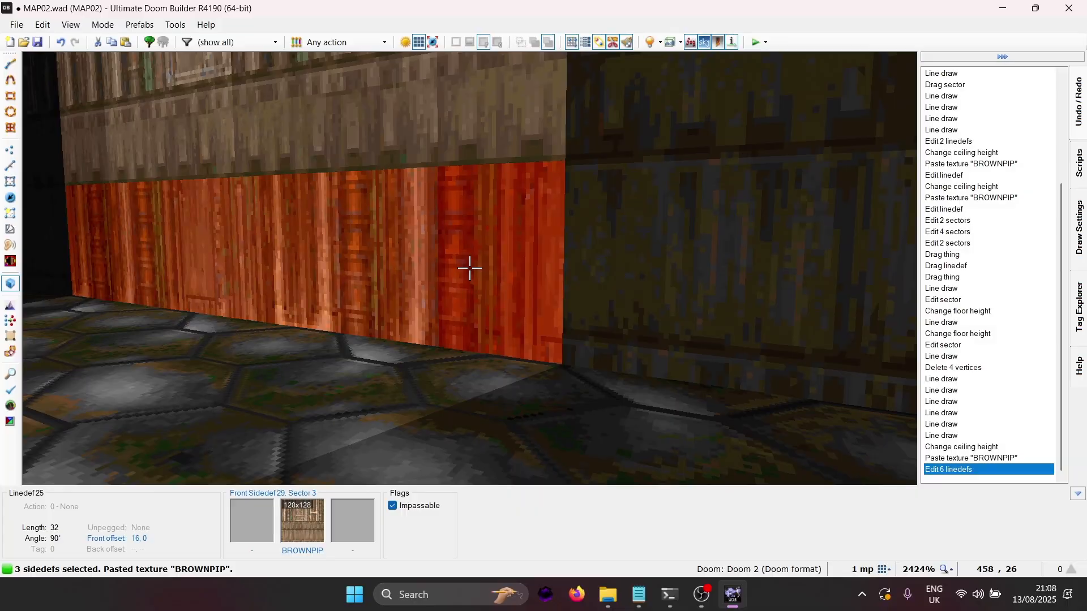
{"action": "right_click", "coordinate": [469, 268]}
{"action": "left_click", "coordinate": [24, 326]}
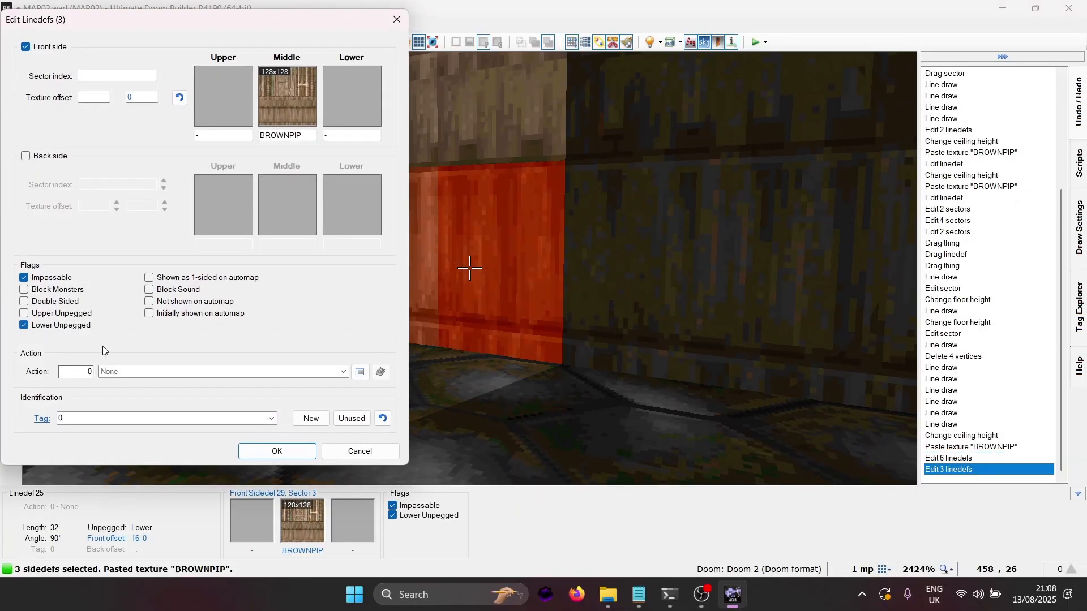
{"action": "left_click", "coordinate": [277, 451]}
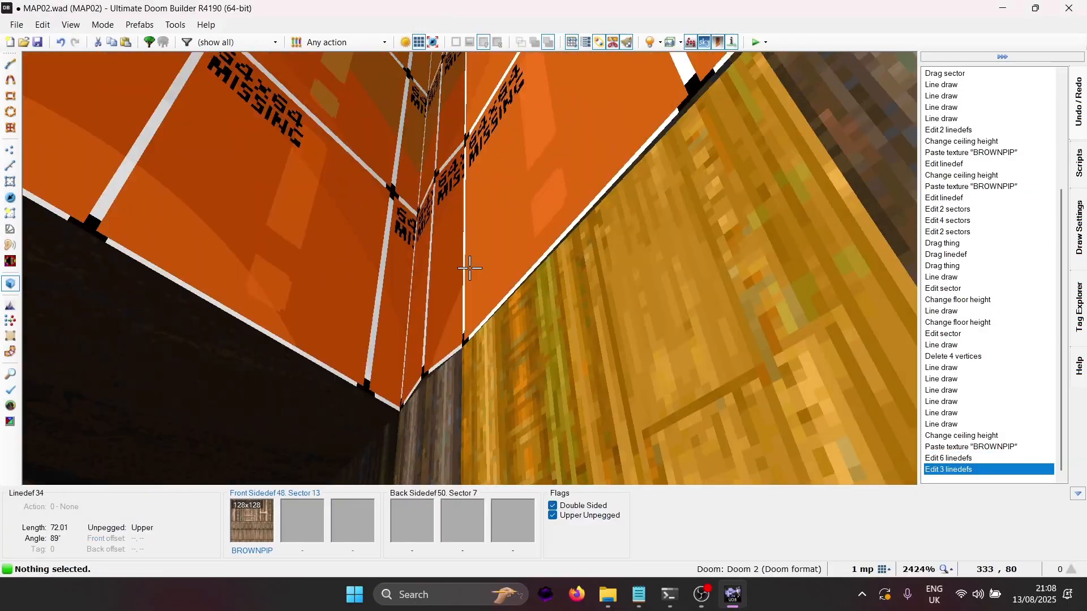
Set the brightness of the three thin sectors between the lowered strips and the beams to 128, selecting them by their ceilings.
{"action": "key", "text": "e"}
{"action": "key", "text": "d"}
{"action": "key", "text": "e"}
{"action": "left_click", "coordinate": [470, 268]}
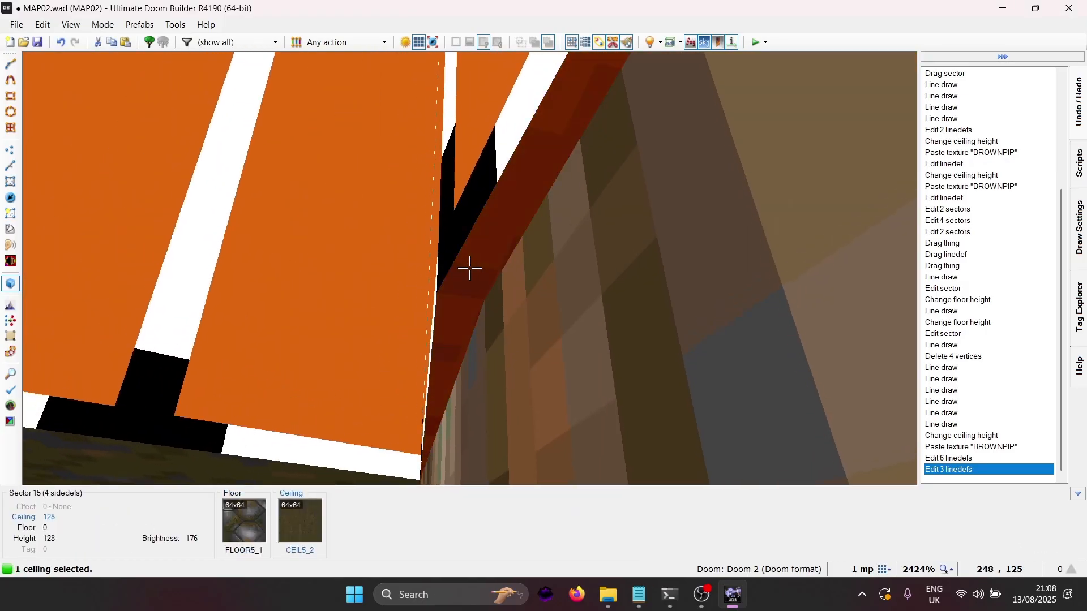
{"action": "key", "text": "d"}
{"action": "key", "text": "e"}
{"action": "key", "text": "d"}
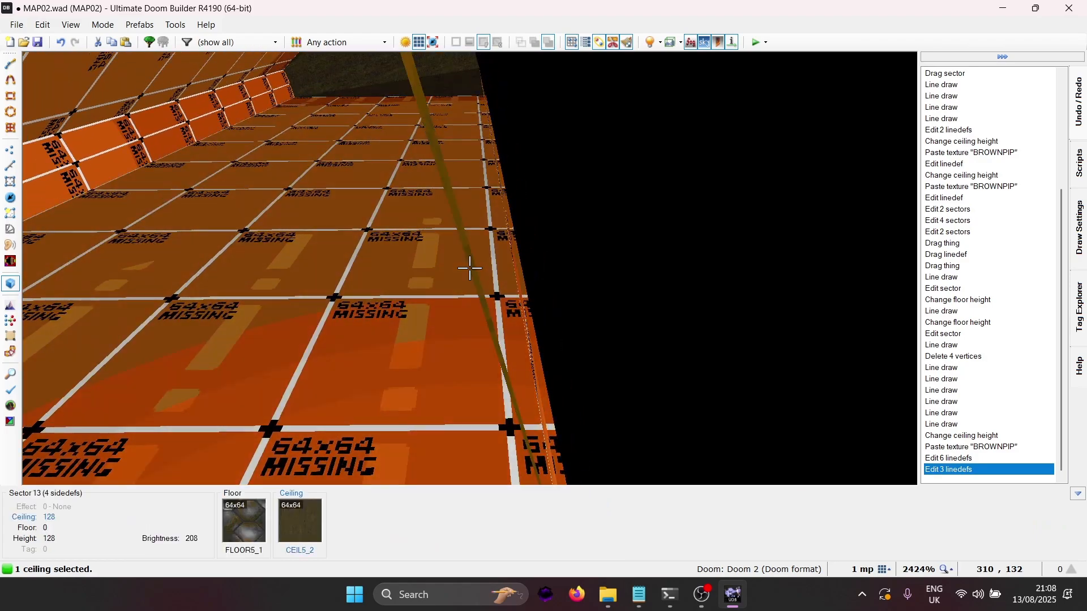
{"action": "left_click", "coordinate": [469, 267]}
{"action": "key", "text": "d"}
{"action": "key", "text": "e"}
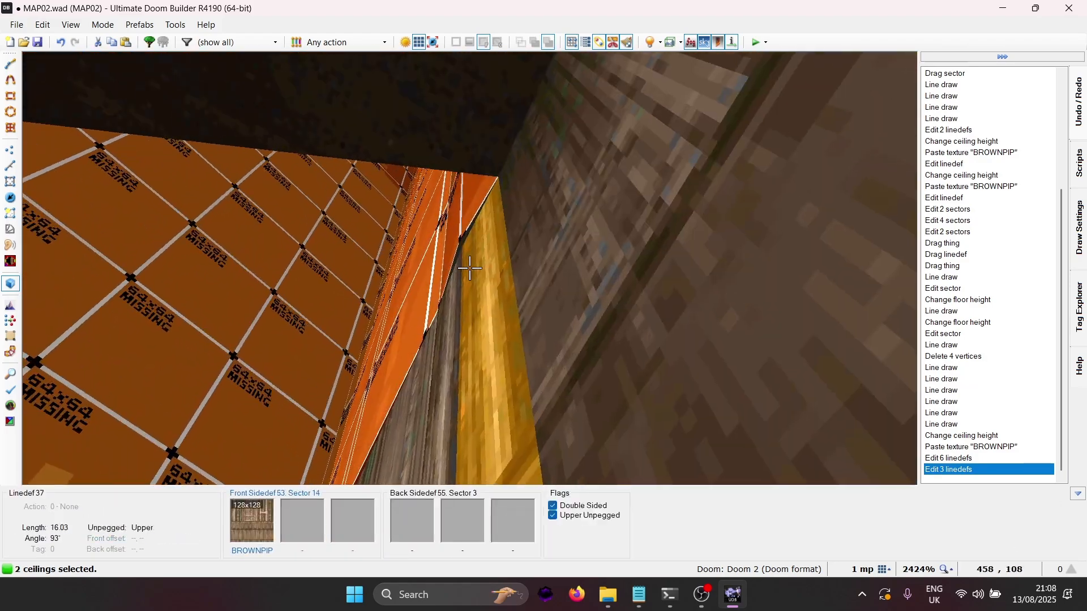
{"action": "key", "text": "d"}
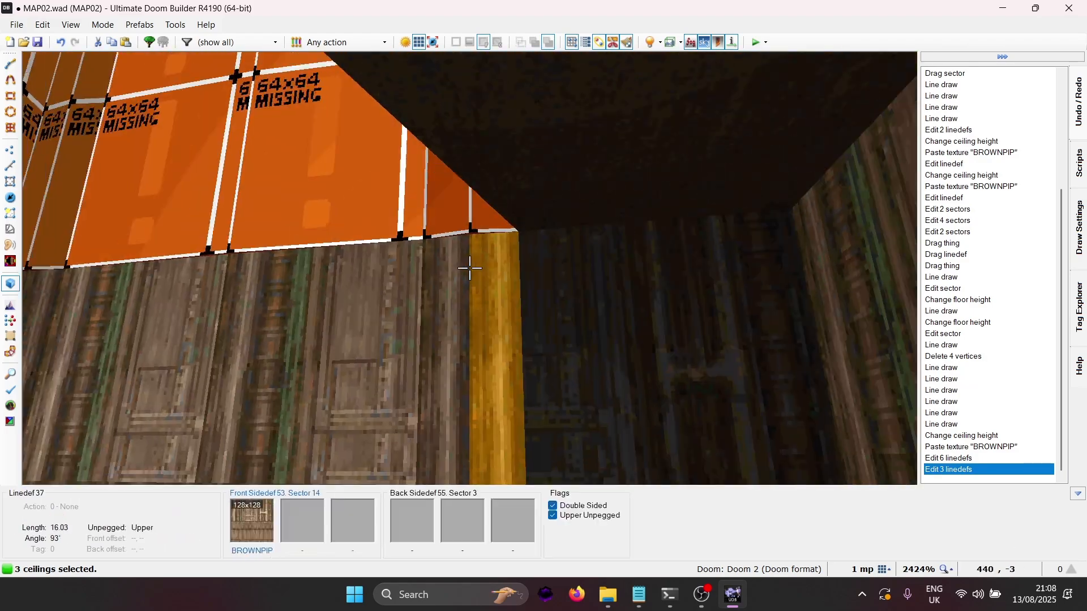
{"action": "key", "text": "e"}
{"action": "left_click", "coordinate": [469, 268]}
{"action": "key", "text": "f"}
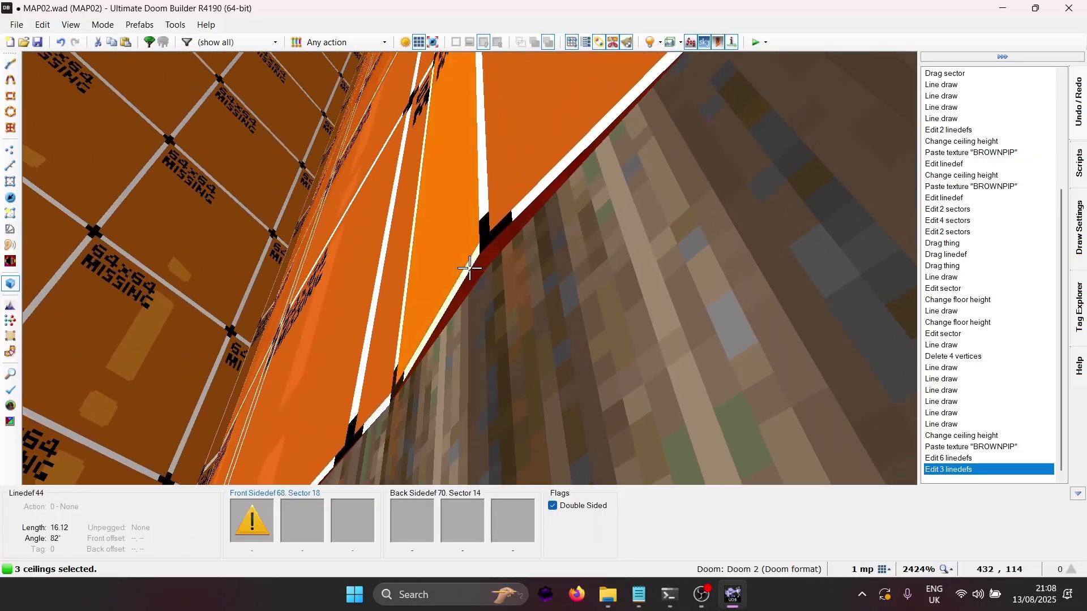
{"action": "right_click", "coordinate": [470, 268]}
{"action": "left_click", "coordinate": [627, 449]}
{"action": "type", "text": "128"}
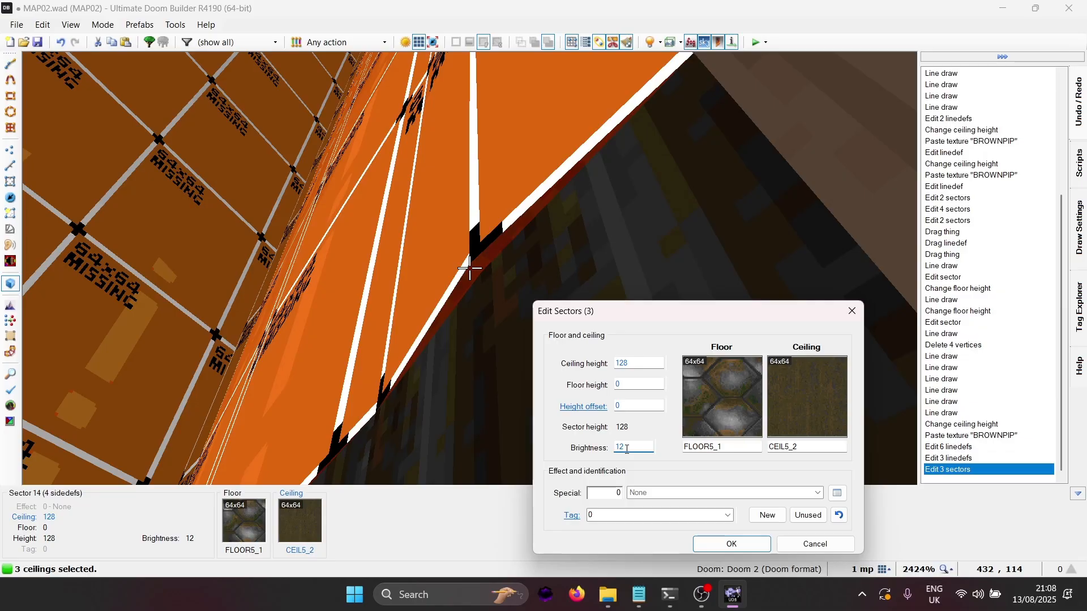
{"action": "left_click", "coordinate": [732, 543]}
Turn gravity on and view the wall sections around the beams from floor level.
{"action": "key", "text": "d"}
{"action": "key", "text": "g"}
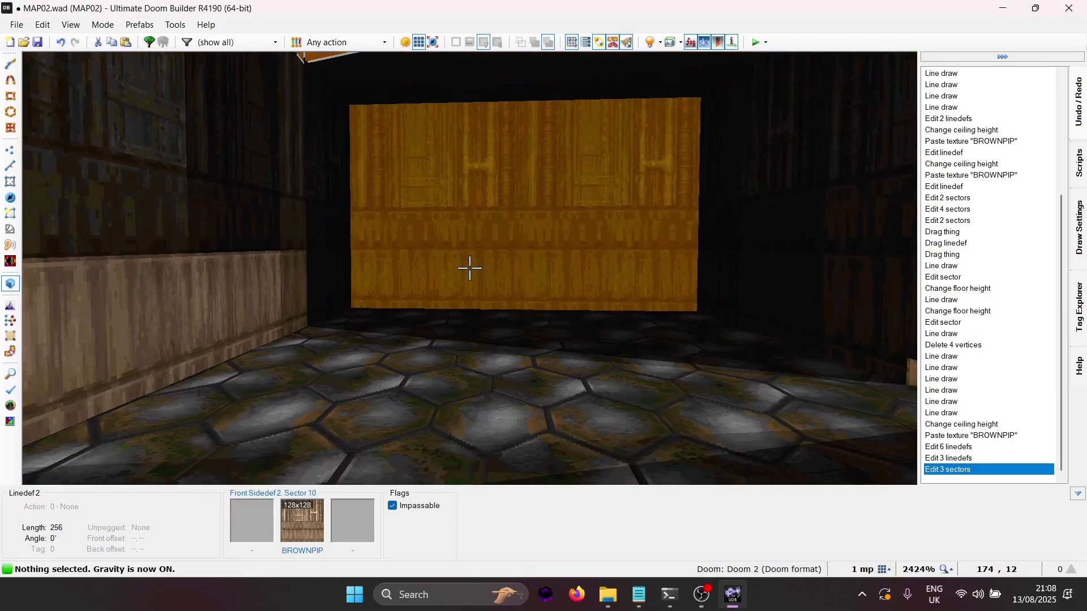
{"action": "key", "text": "d"}
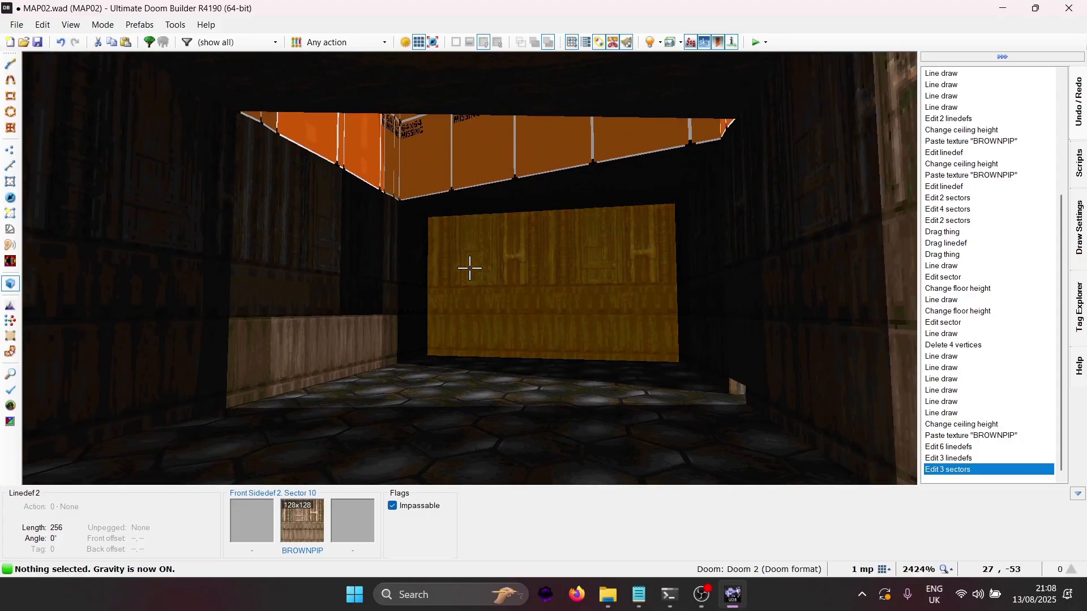
{"action": "key", "text": "w"}
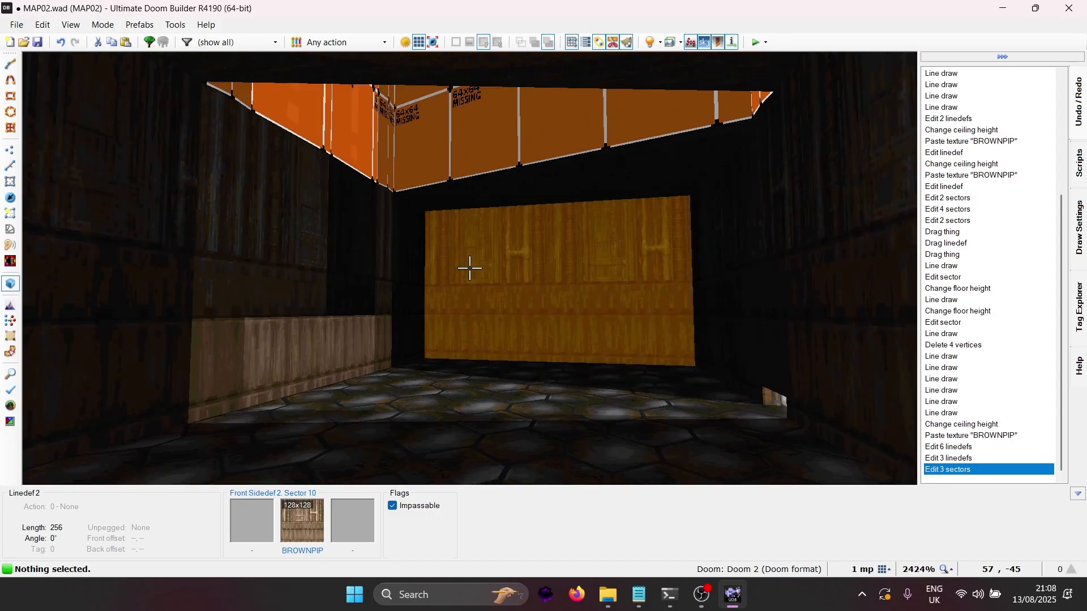
Leave the 3D view and launch a test run of the map.
{"action": "key", "text": "Escape"}
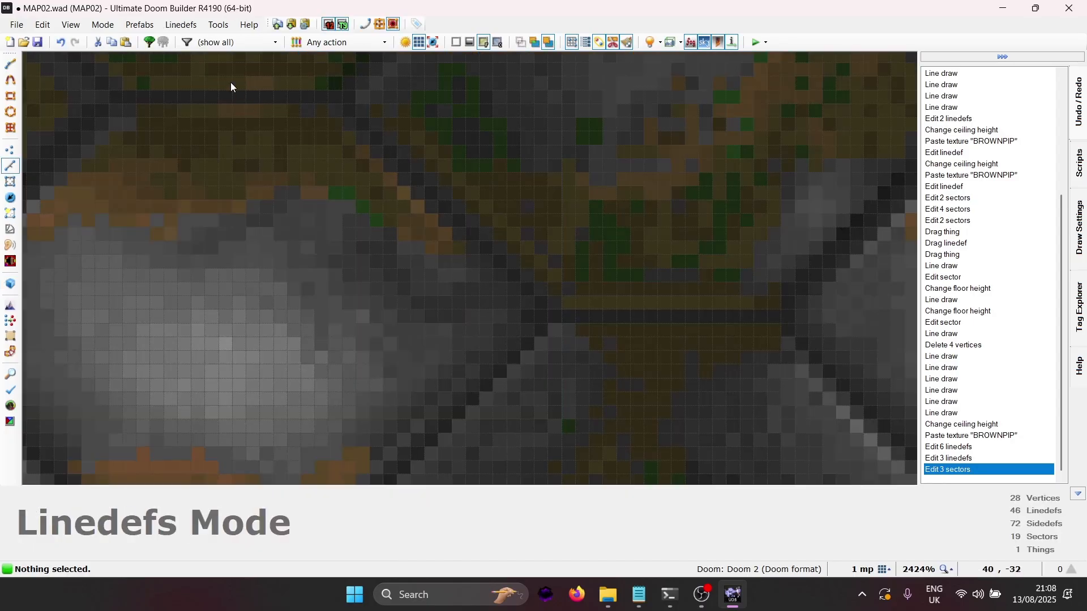
{"action": "left_click", "coordinate": [218, 25]}
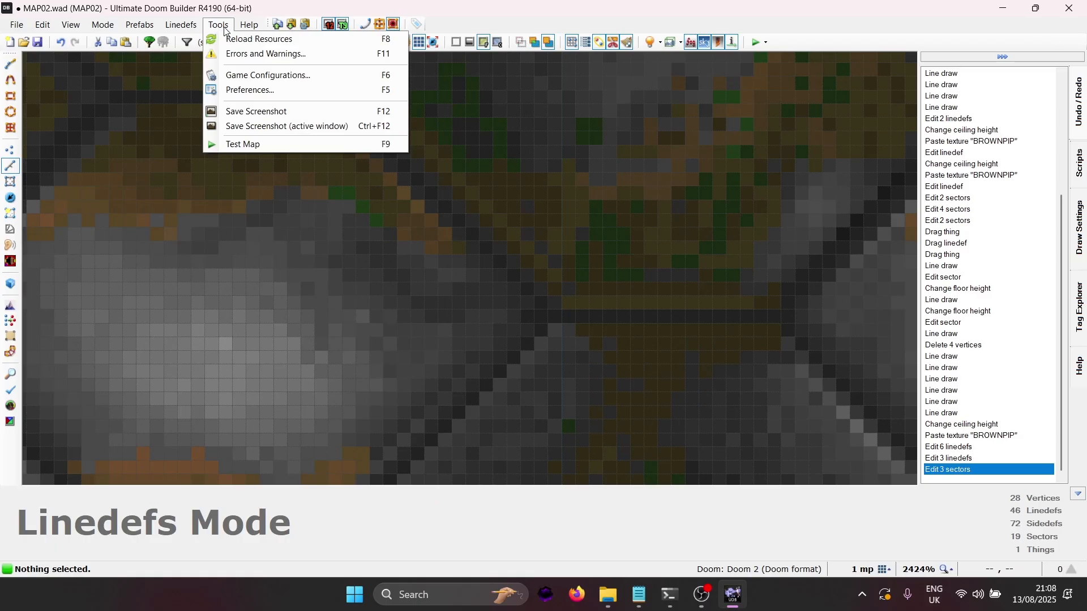
{"action": "left_click", "coordinate": [260, 147]}
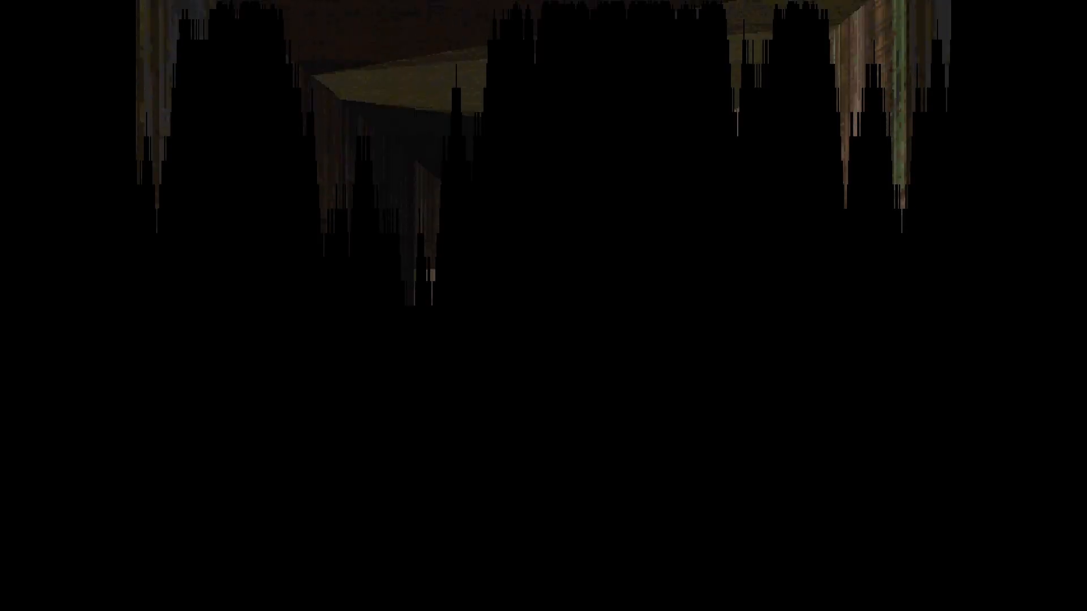
Walk through the corridor in the test run and examine the lighting and texture alignment where the beams meet the walls.
{"action": "key", "text": "Up"}
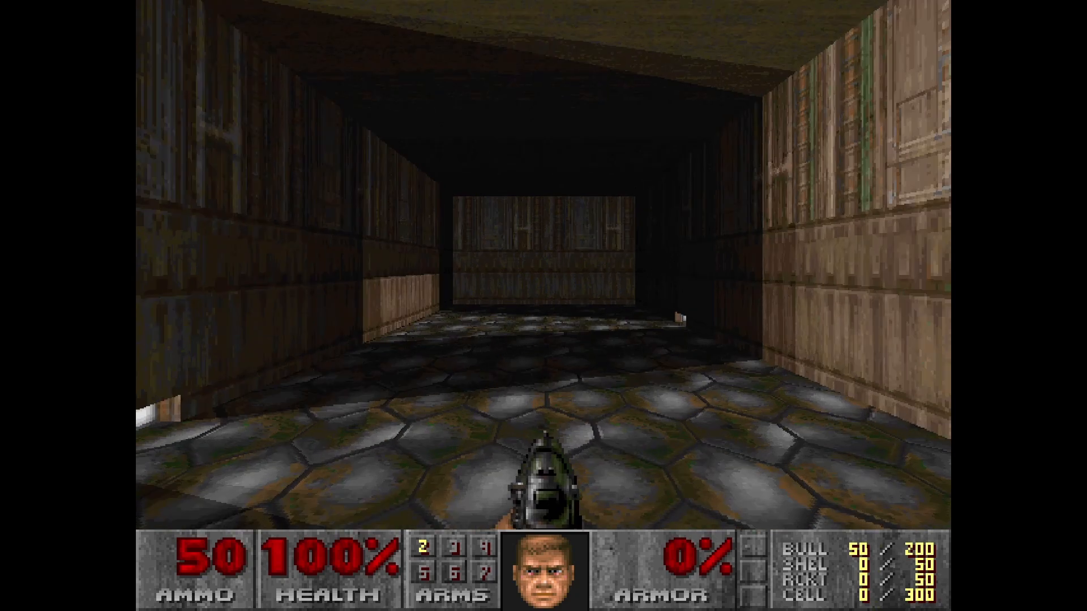
{"action": "key", "text": "s"}
{"action": "key", "text": "d"}
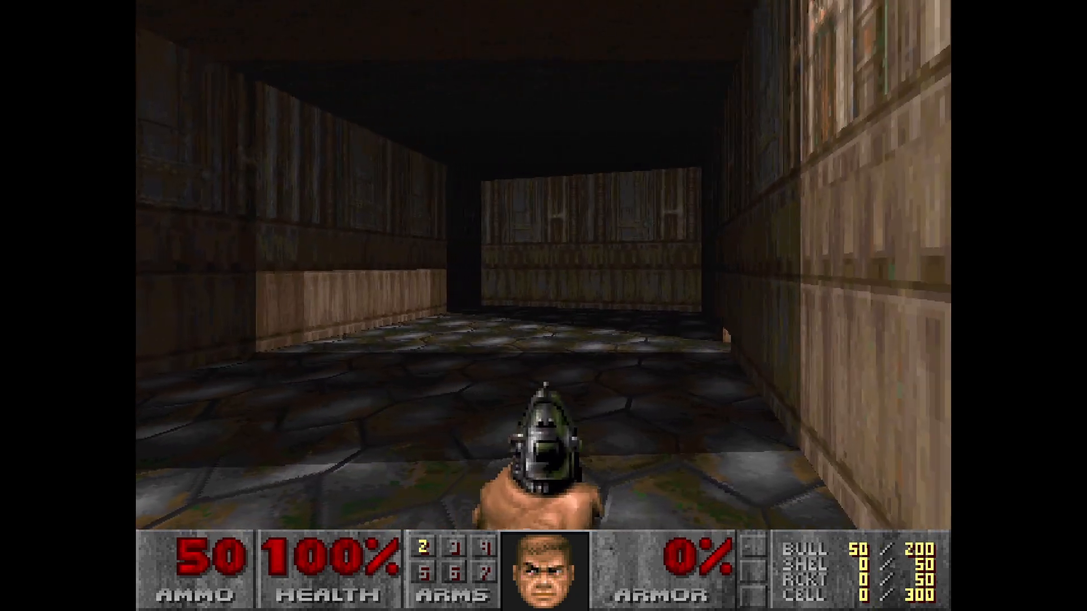
{"action": "key", "text": "w"}
{"action": "key", "text": "d"}
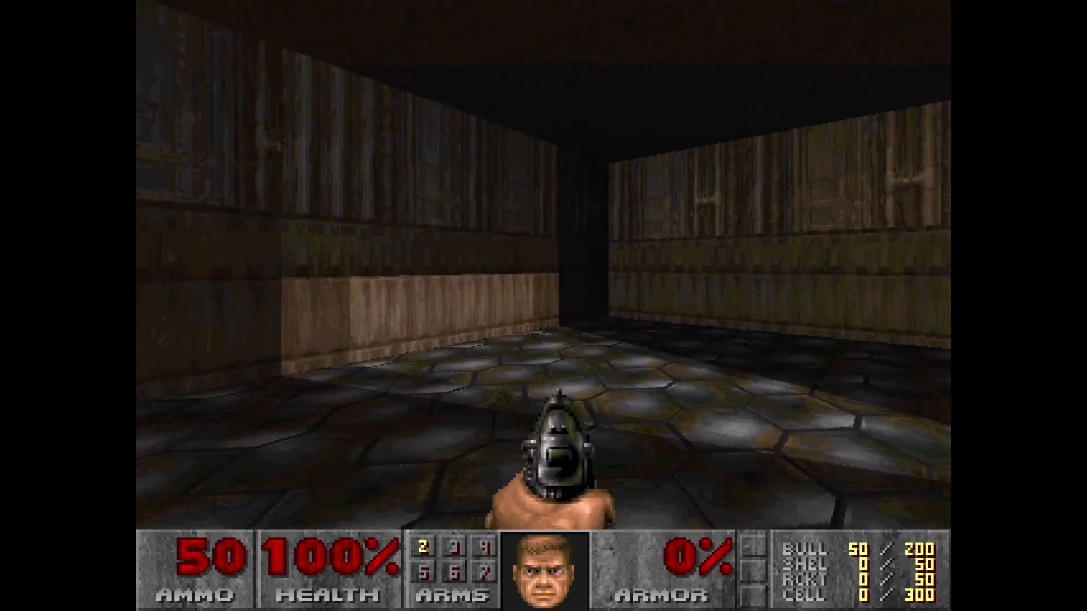
{"action": "key", "text": "a"}
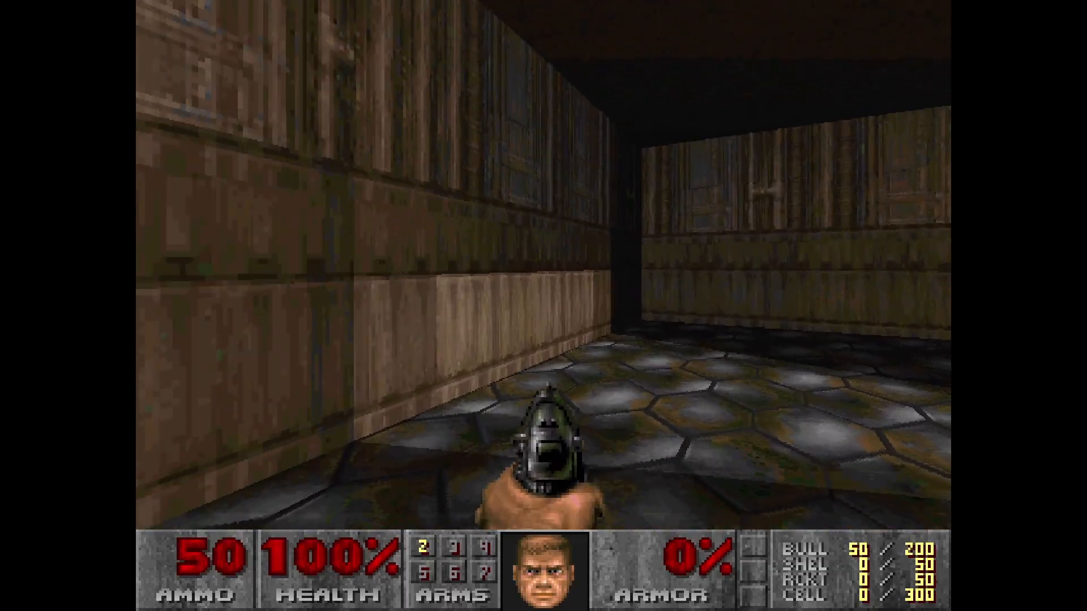
{"action": "key", "text": "s"}
{"action": "key", "text": "d"}
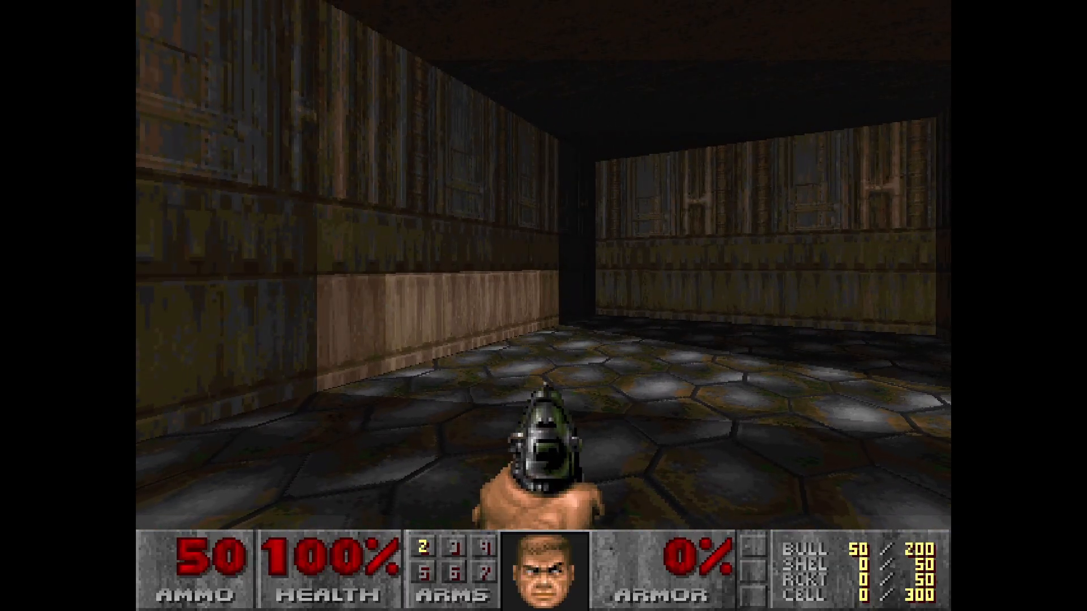
{"action": "key", "text": "a"}
{"action": "key", "text": "s"}
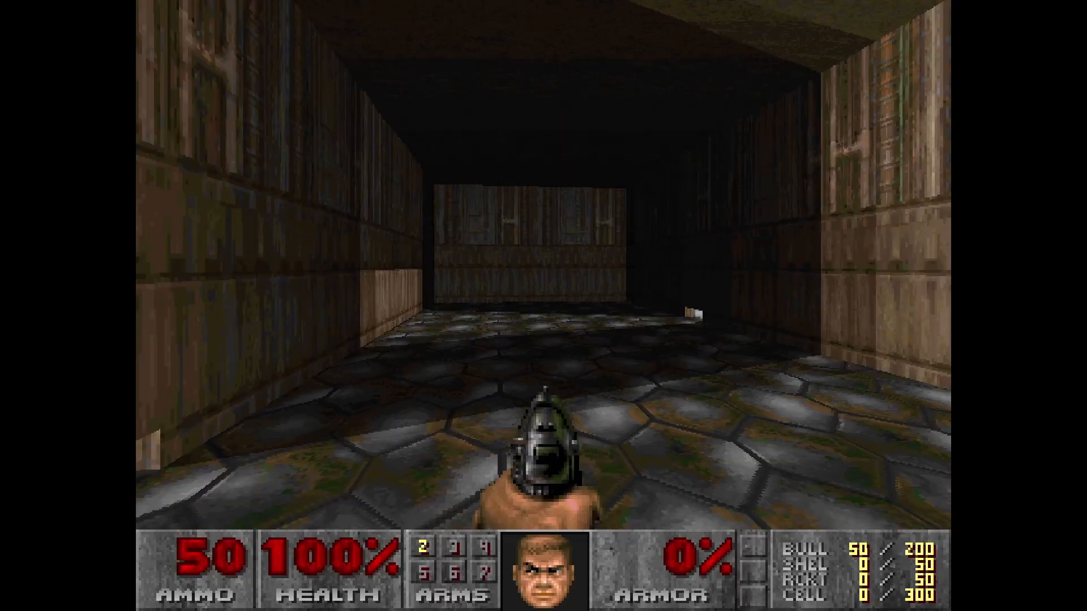
{"action": "key", "text": "w"}
{"action": "key", "text": "s"}
{"action": "key", "text": "a"}
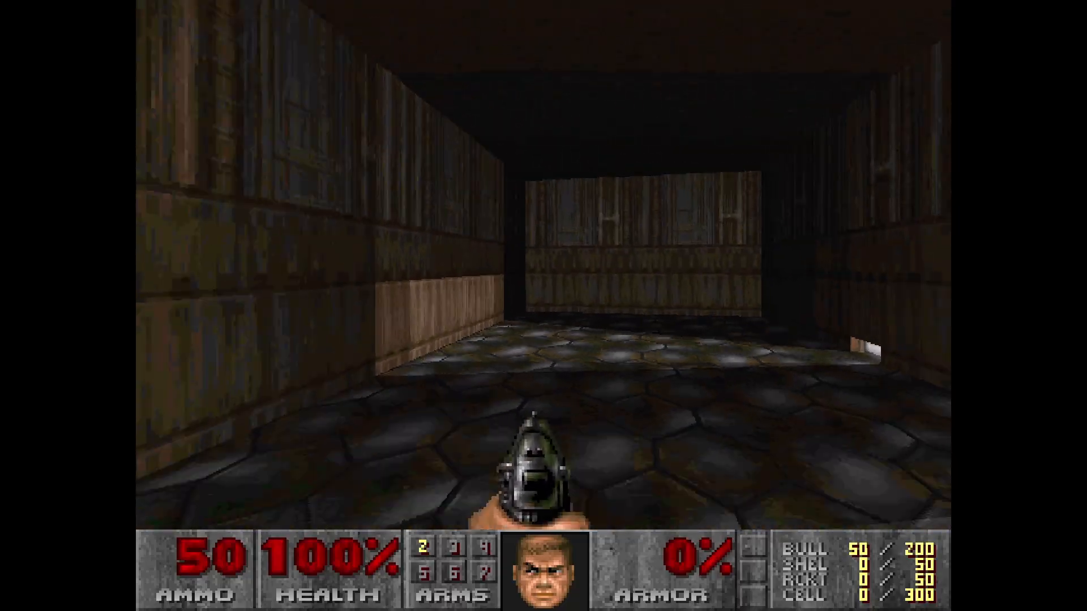
{"action": "key", "text": "w"}
{"action": "key", "text": "d"}
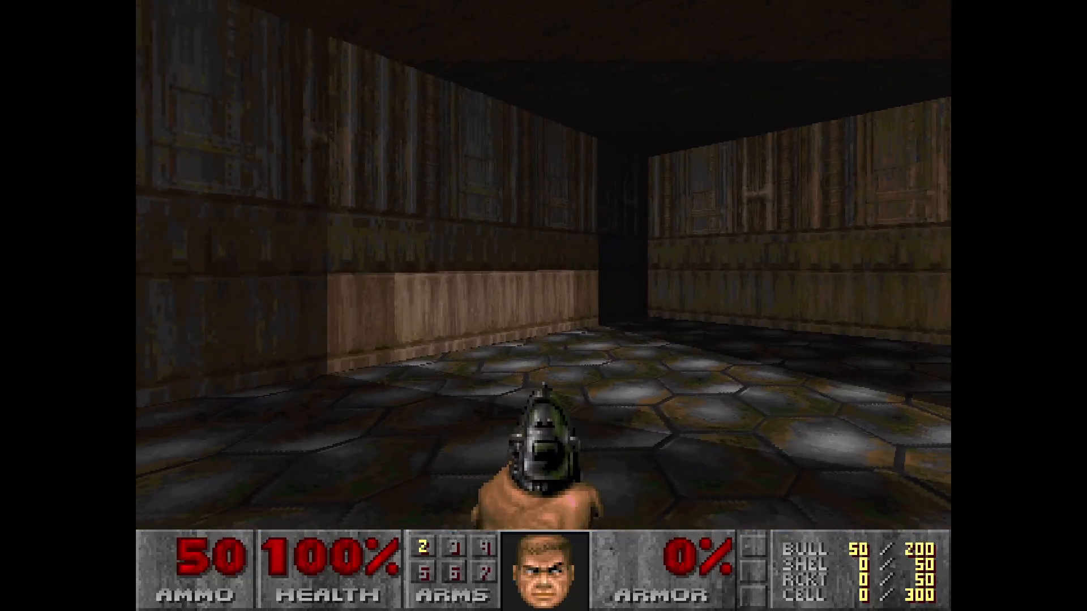
{"action": "key", "text": "w"}
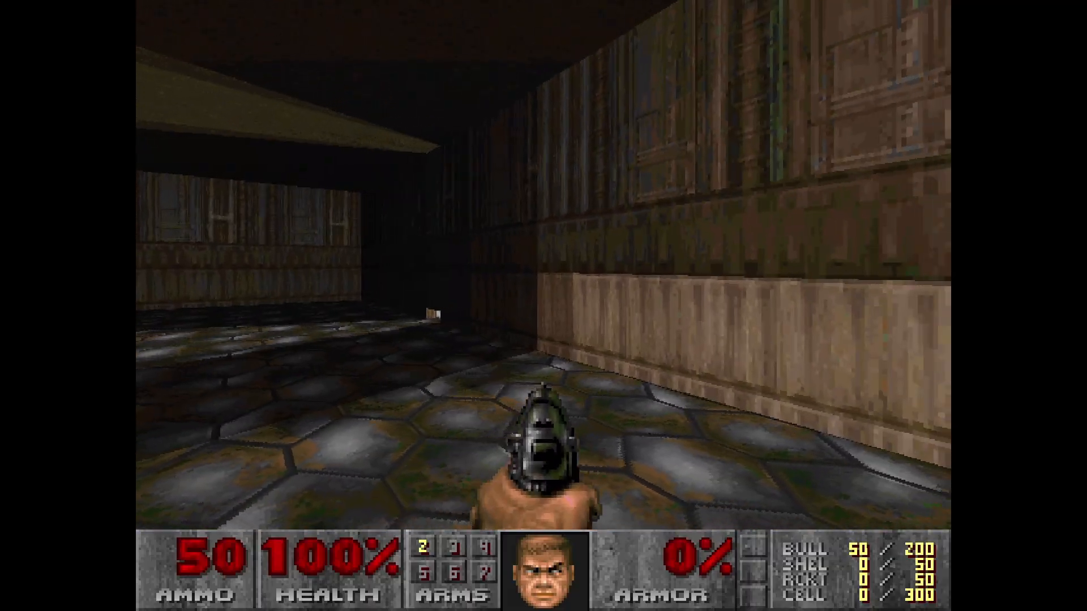
{"action": "key", "text": "w"}
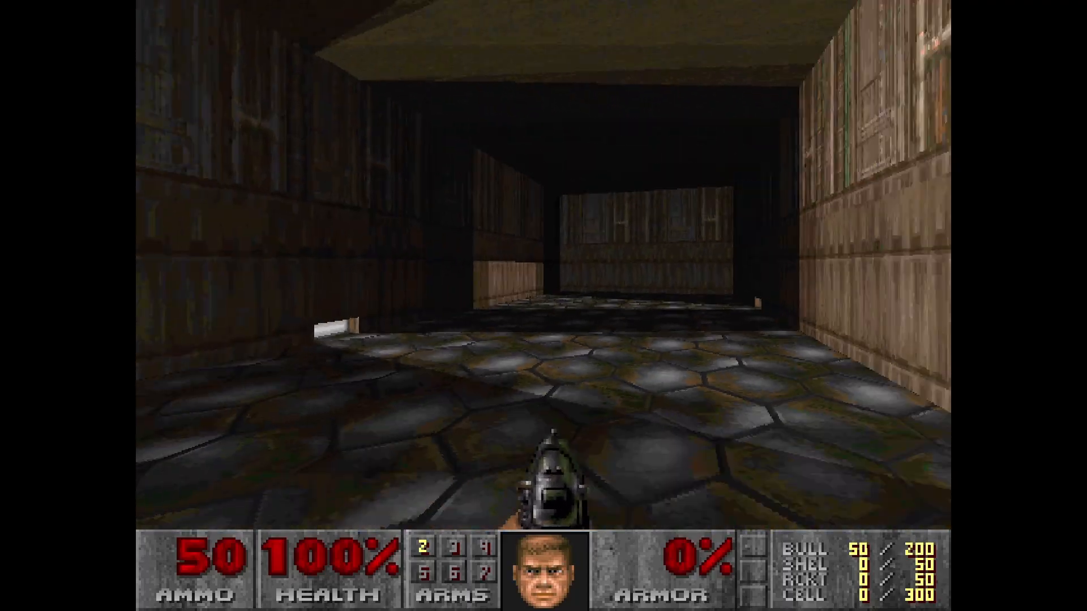
{"action": "key", "text": "w"}
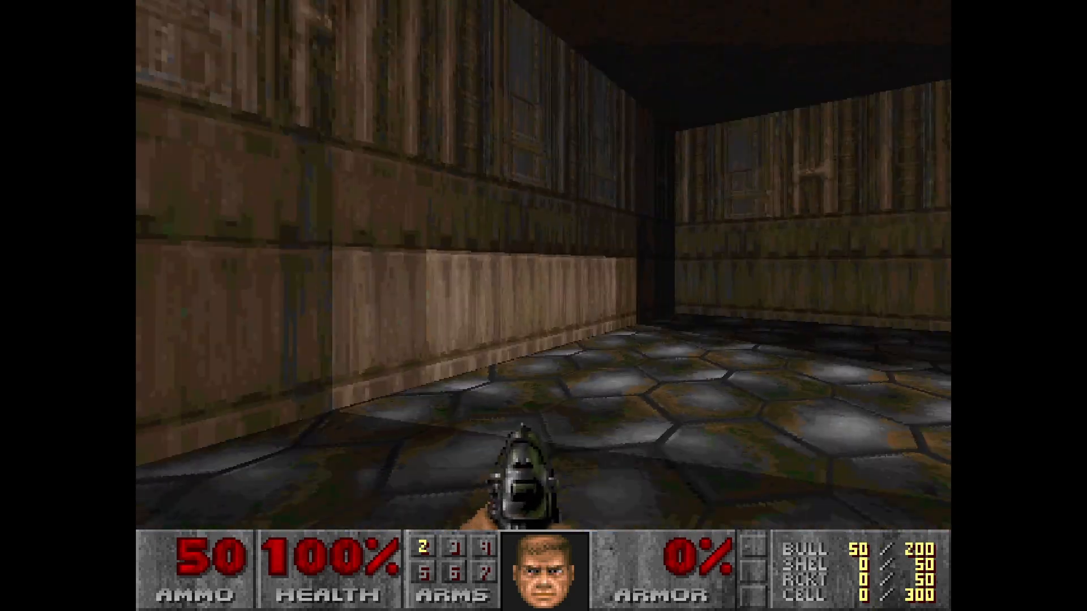
{"action": "key", "text": "Right"}
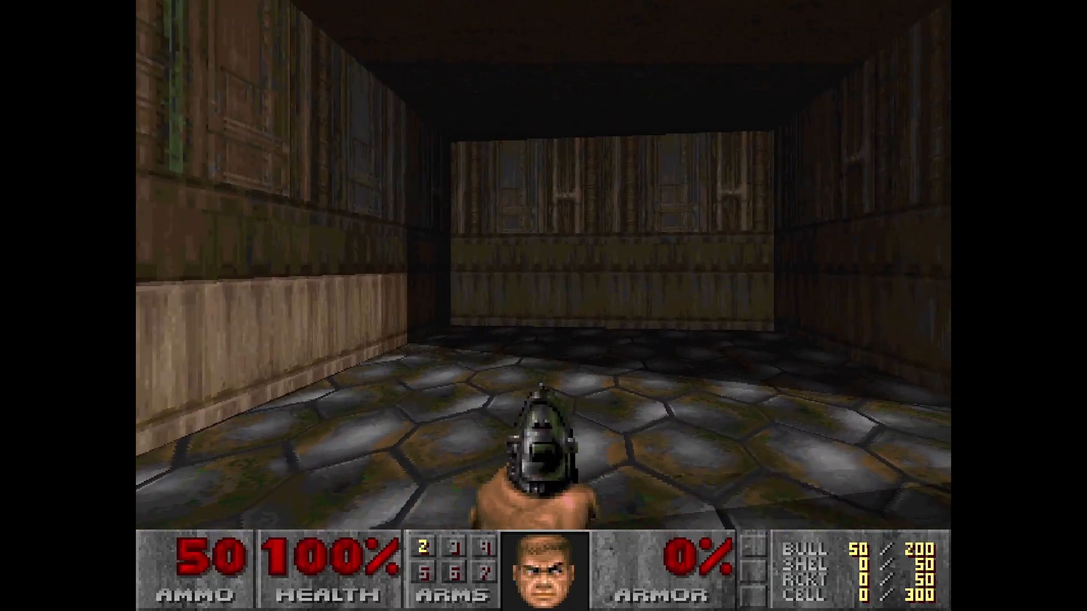
{"action": "key", "text": "Down"}
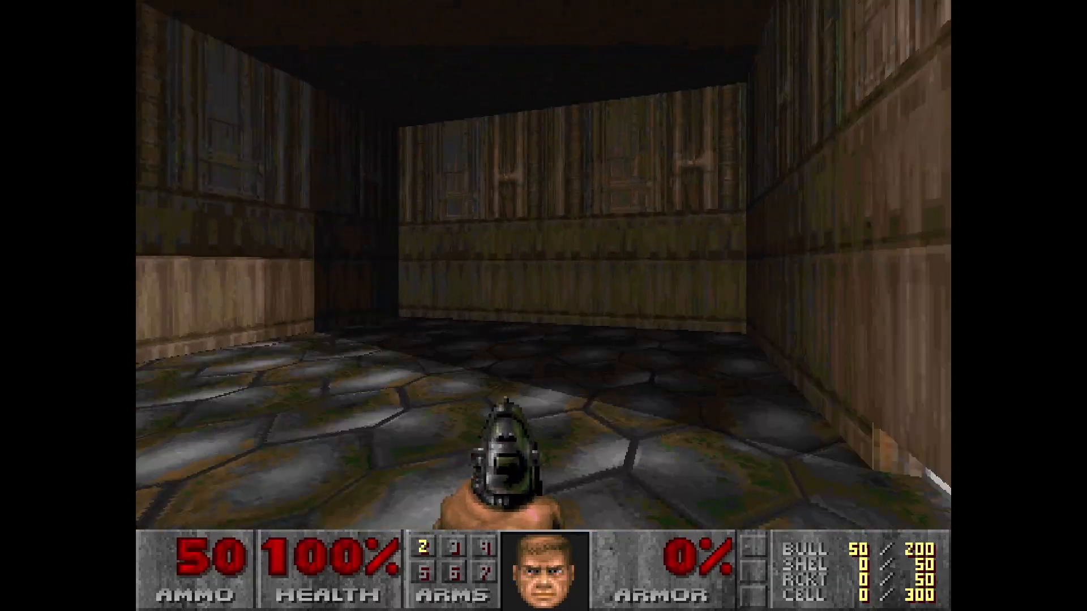
{"action": "key", "text": "Right"}
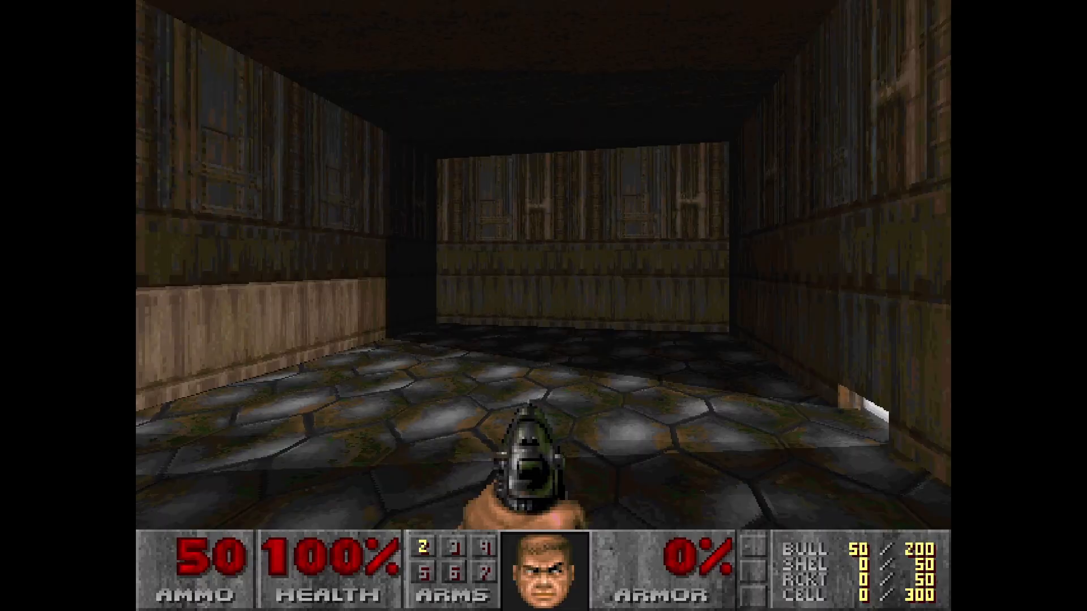
{"action": "key", "text": "Down"}
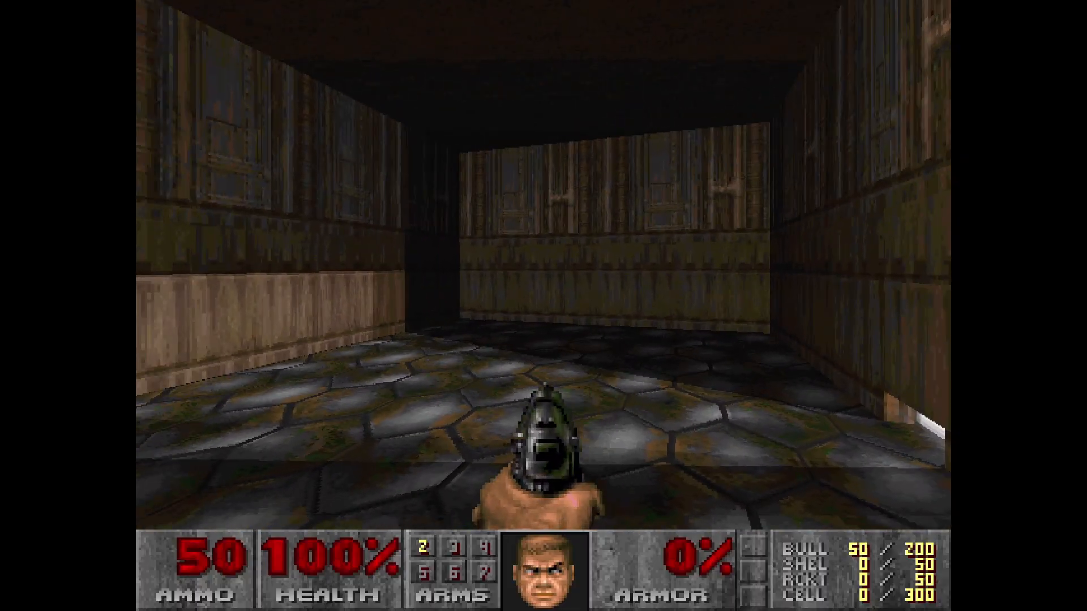
{"action": "key", "text": "Up"}
{"action": "key", "text": "Left"}
{"action": "key", "text": "Left"}
{"action": "key", "text": "Down"}
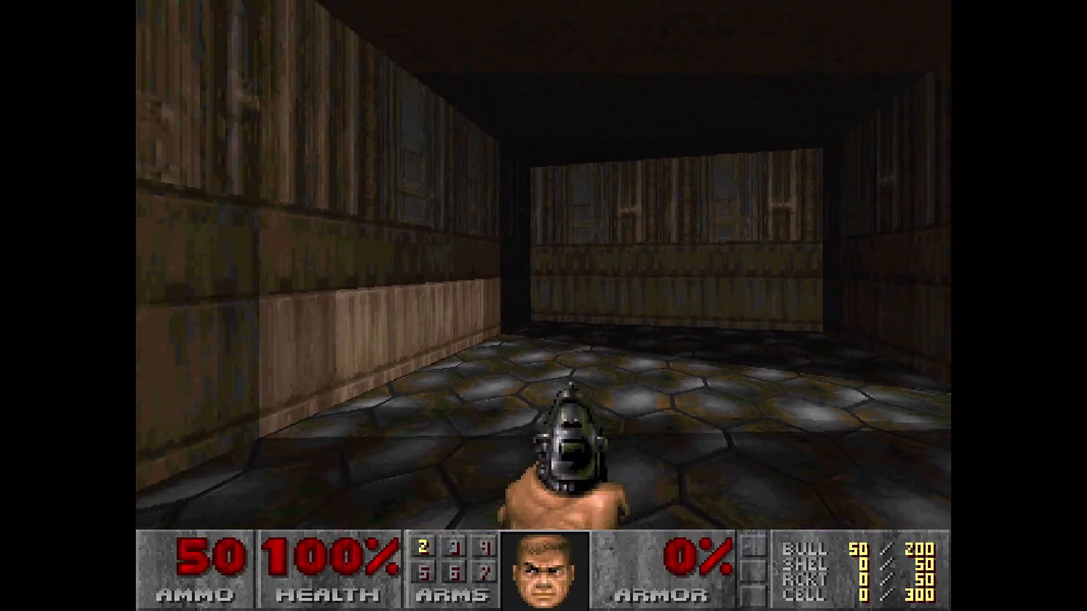
{"action": "key", "text": "Up"}
{"action": "key", "text": "Left"}
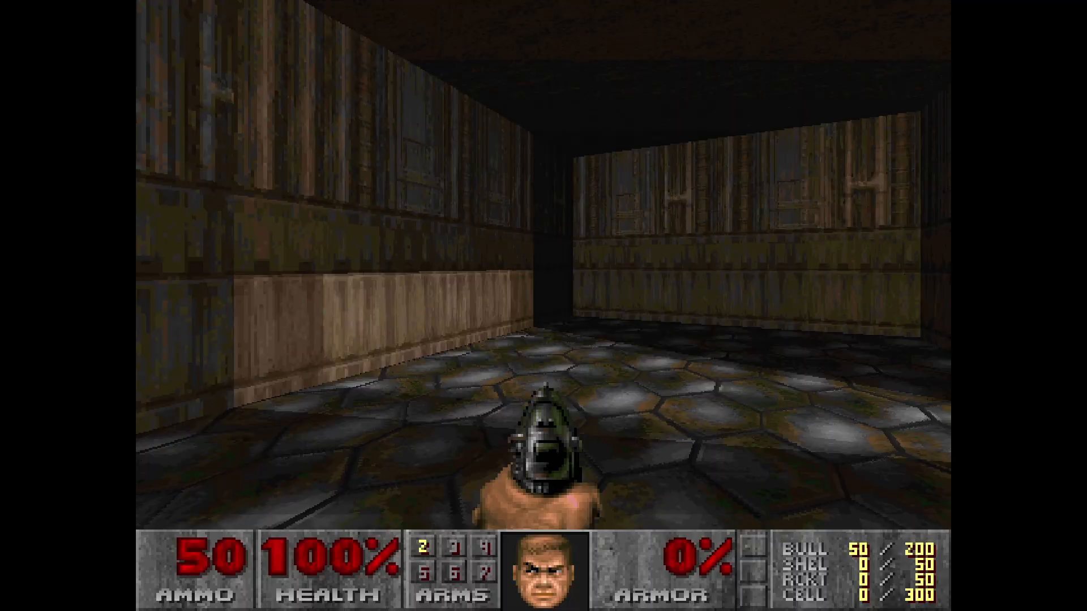
{"action": "key", "text": "Down"}
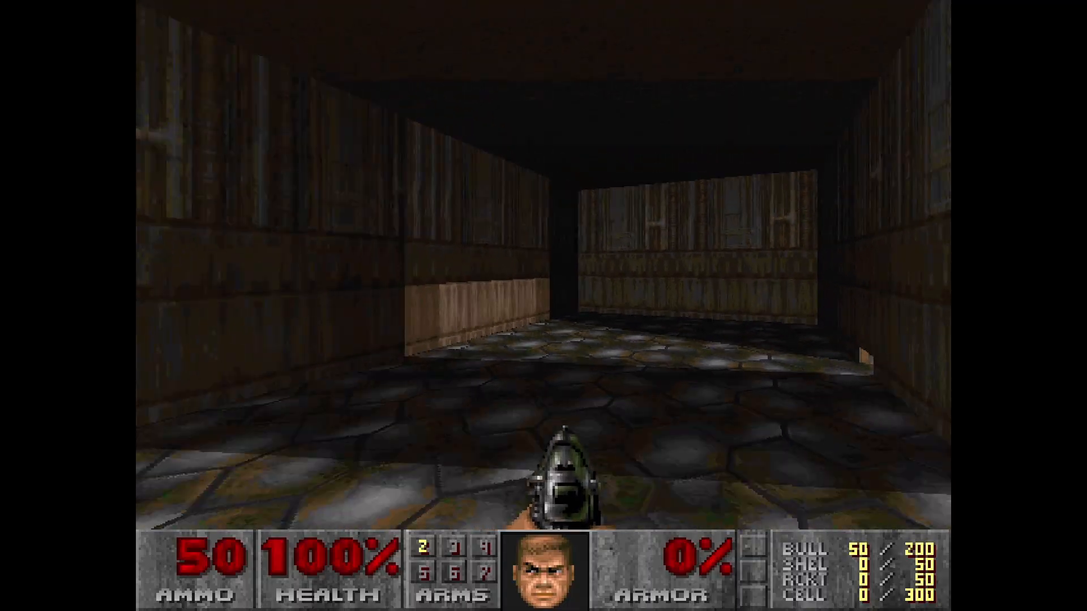
{"action": "key", "text": "Down"}
{"action": "key", "text": "Down"}
{"action": "key", "text": "Right"}
{"action": "key", "text": "Left"}
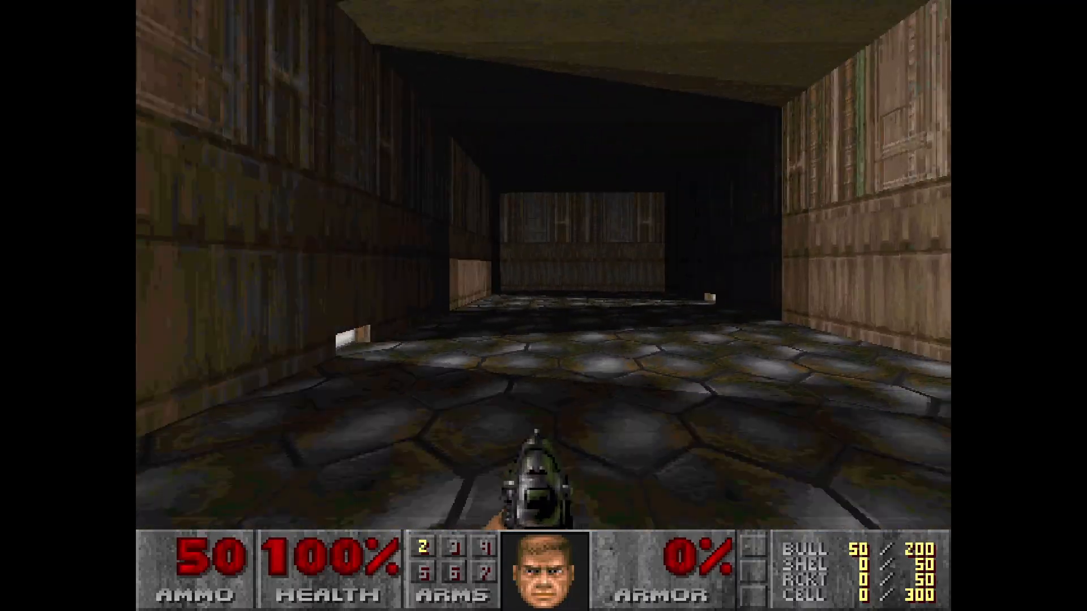
{"action": "key", "text": "Up"}
{"action": "key", "text": "Right"}
{"action": "key", "text": "Left"}
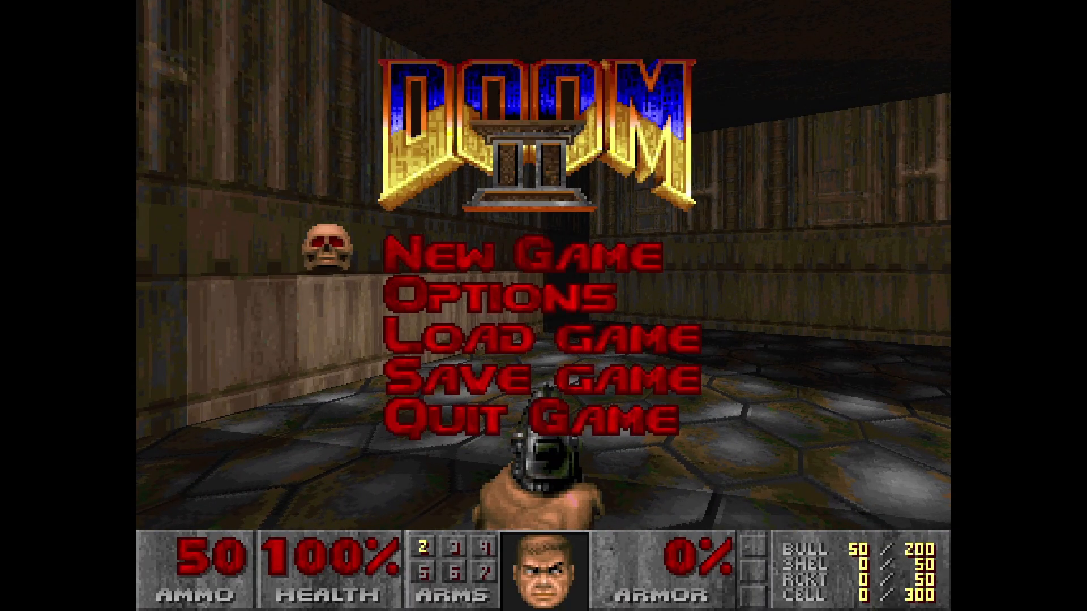
Quit the test game and confirm the exit.
{"action": "key", "text": "Up"}
{"action": "key", "text": "Return"}
{"action": "key", "text": "y"}
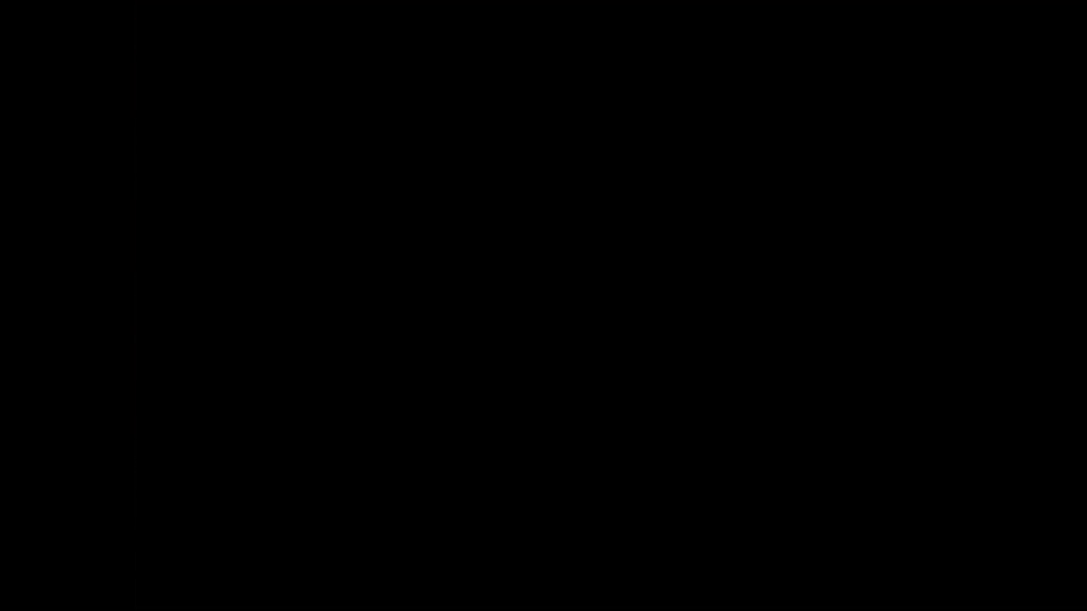